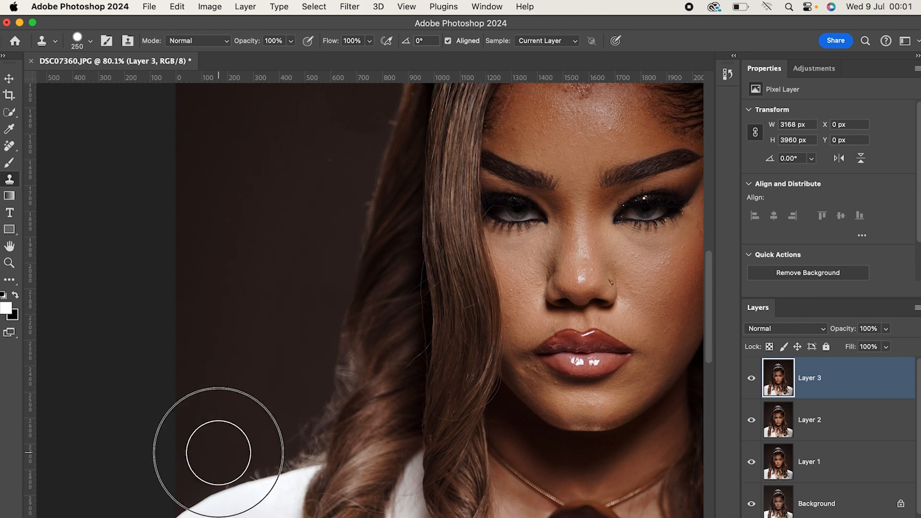
Patch the stray spots around the face and hair on Layer 3.
key("j")
left_click_drag(483, 343, 541, 358)
key("super+d")
mouse_move(288, 273)
left_mouse_down()
mouse_move(318, 312)
mouse_move(273, 265)
mouse_move(310, 303)
left_mouse_up()
left_click(534, 230)
scroll(434, 342, "up", 5)
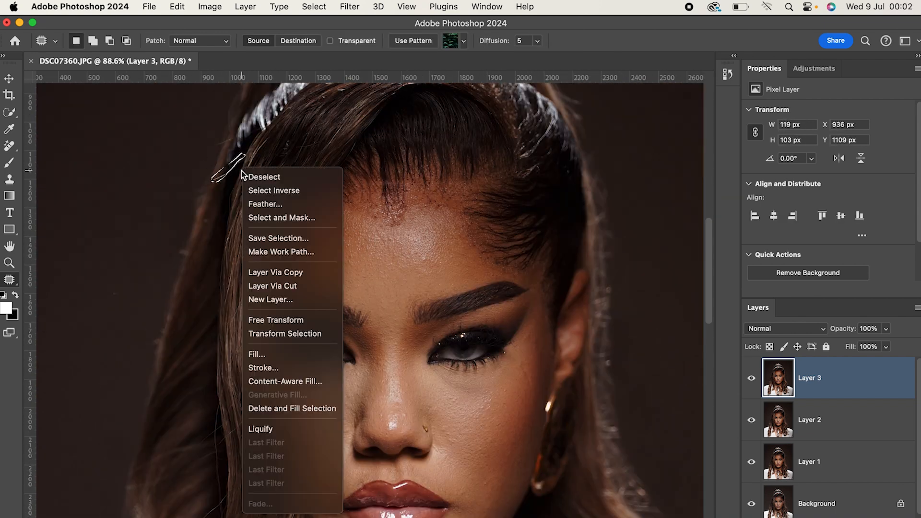
Select small stray-hair areas along the outer edge of the hair and the hairline, and replace them with Fill.
scroll(237, 164, "down", 4)
mouse_move(214, 216)
left_mouse_down()
mouse_move(222, 329)
mouse_move(216, 226)
left_mouse_up()
scroll(446, 321, "up", 2)
scroll(289, 202, "up", 5)
mouse_move(346, 289)
left_mouse_down()
mouse_move(288, 329)
mouse_move(345, 292)
left_mouse_up()
left_click_drag(299, 318, 354, 430)
scroll(354, 430, "up", 5)
mouse_move(274, 139)
left_mouse_down()
mouse_move(269, 194)
mouse_move(274, 139)
left_mouse_up()
key("shift+F5")
left_click(547, 203)
Clean up a small patch of skin at the forehead's hairline with a selection and Fill.
left_click_drag(678, 173, 492, 240)
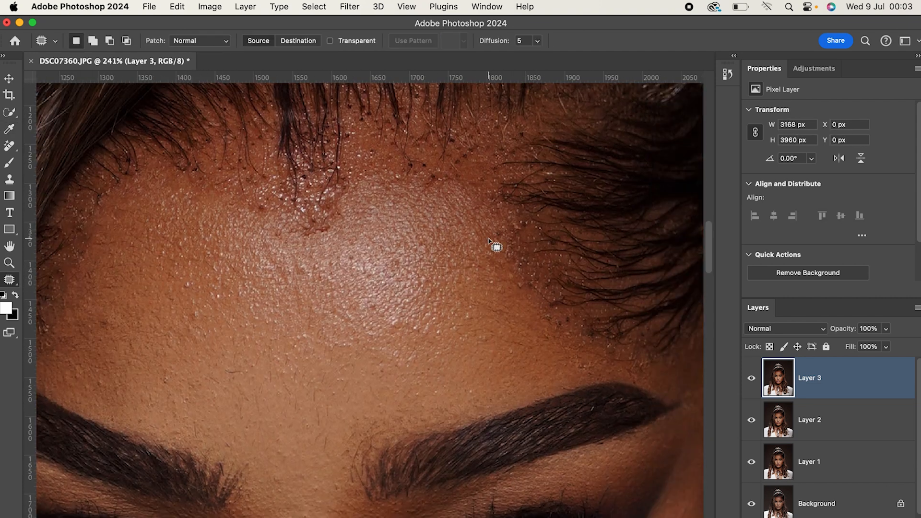
left_click_drag(203, 142, 219, 134)
key("shift+F5")
left_click(547, 205)
scroll(462, 422, "down", 5)
scroll(549, 243, "up", 5)
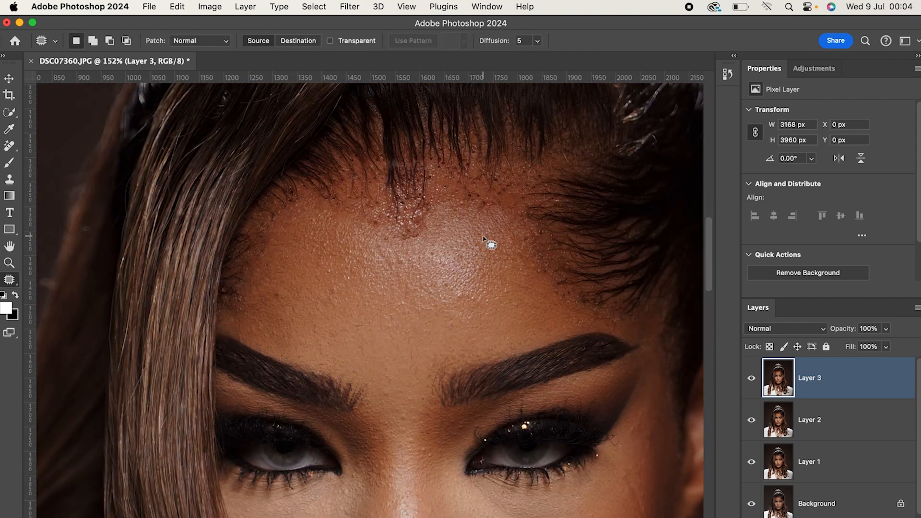
Select and feather the middle section of the hairline, warp it lower onto the forehead, and deselect.
mouse_move(416, 233)
left_mouse_down()
mouse_move(527, 248)
mouse_move(409, 235)
left_mouse_up()
key("shift+F6")
key("Return")
right_click(452, 178)
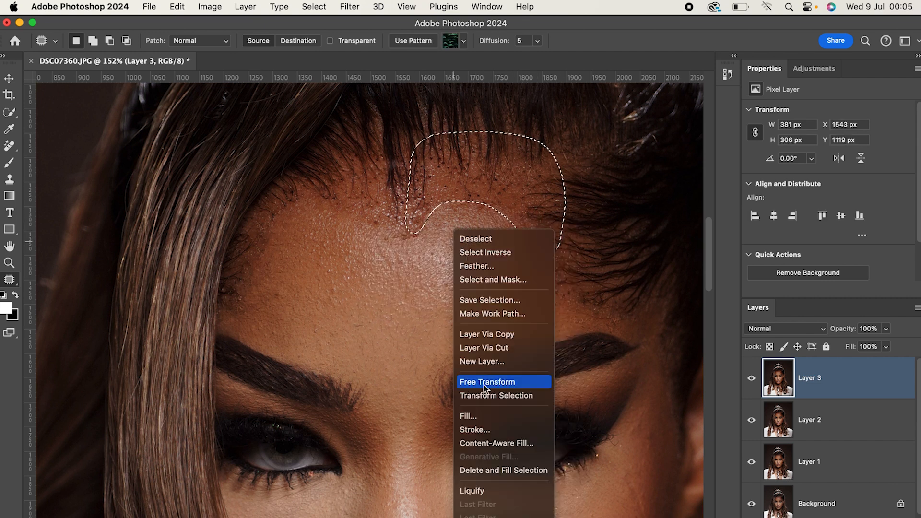
left_click(499, 385)
right_click(600, 227)
left_click(501, 341)
mouse_move(495, 288)
left_mouse_down()
mouse_move(538, 308)
mouse_move(418, 267)
mouse_move(536, 307)
left_mouse_up()
key("Return")
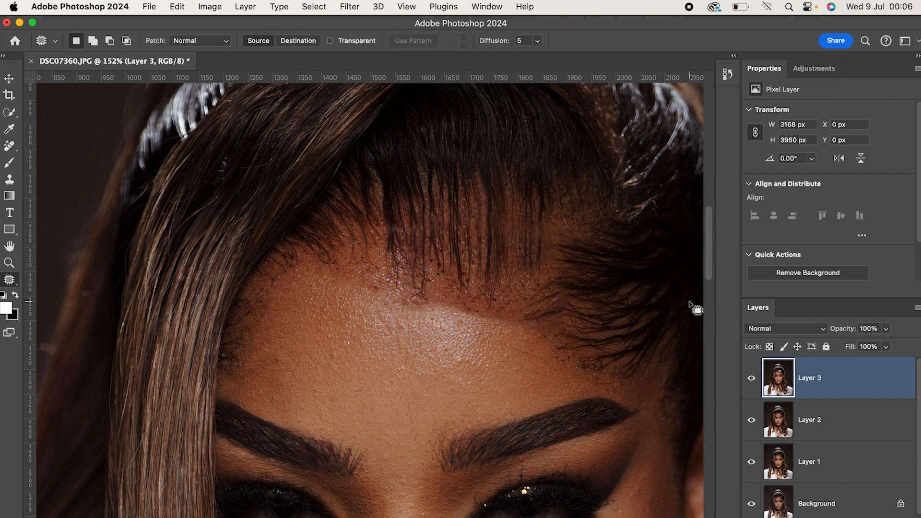
key("super+d")
Select the hairline section beside the long front strand, warp it lower to match, and deselect.
scroll(525, 298, "down", 5)
scroll(524, 298, "up", 5)
mouse_move(300, 213)
left_mouse_down()
mouse_move(325, 268)
mouse_move(300, 213)
left_mouse_up()
right_click(332, 240)
left_click(364, 382)
right_click(364, 307)
left_click(384, 369)
scroll(288, 180, "down", 5)
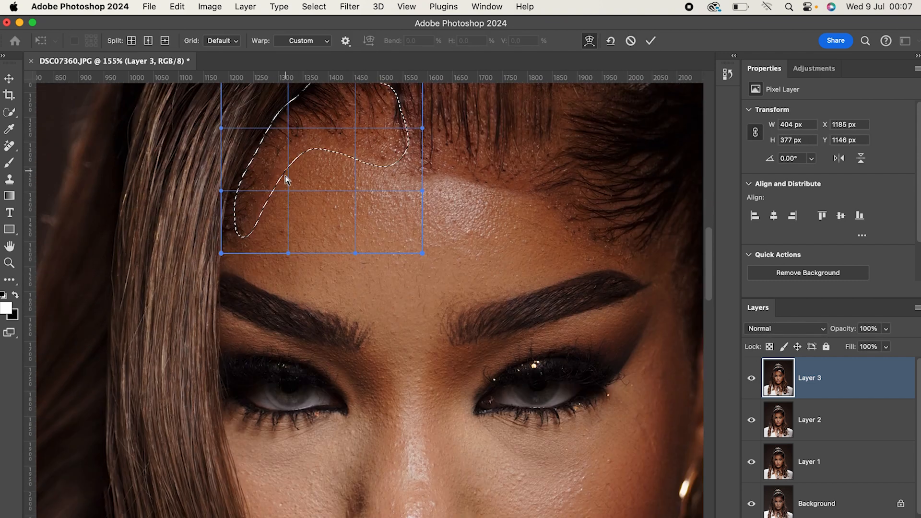
scroll(288, 179, "up", 9)
left_click_drag(385, 353, 278, 427)
left_click(651, 41)
key("super+d")
Toggle Layer 3 to compare, and patch the forehead skin below the reshaped hairline.
scroll(503, 371, "down", 8)
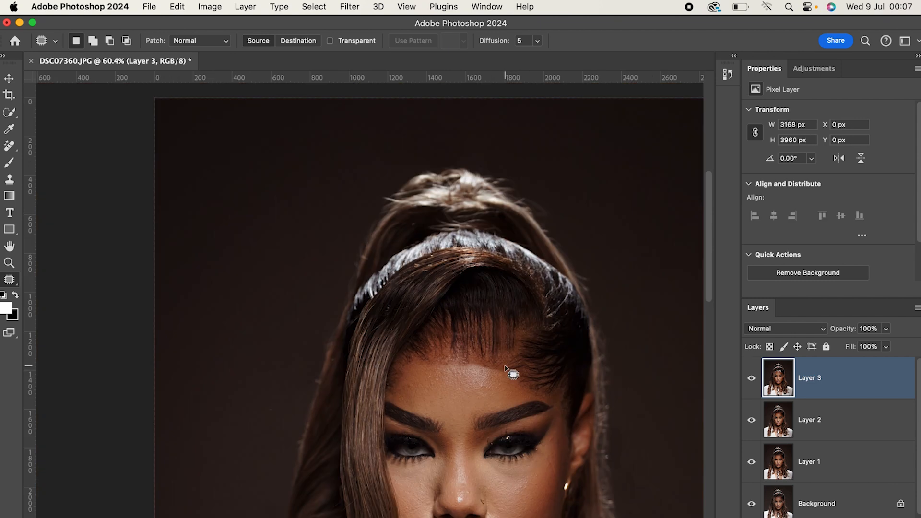
scroll(512, 372, "down", 5)
left_click(751, 378)
left_click(751, 378)
left_click_drag(463, 253, 502, 283)
key("super+d")
left_click_drag(426, 254, 494, 274)
scroll(497, 307, "down", 2)
scroll(497, 347, "down", 5)
scroll(497, 349, "up", 6)
Group the three retouching layers, compare the group with the original, and stamp the visible result onto a new layer.
scroll(806, 427, "down", 1)
left_click(821, 462, "shift")
key("super+g")
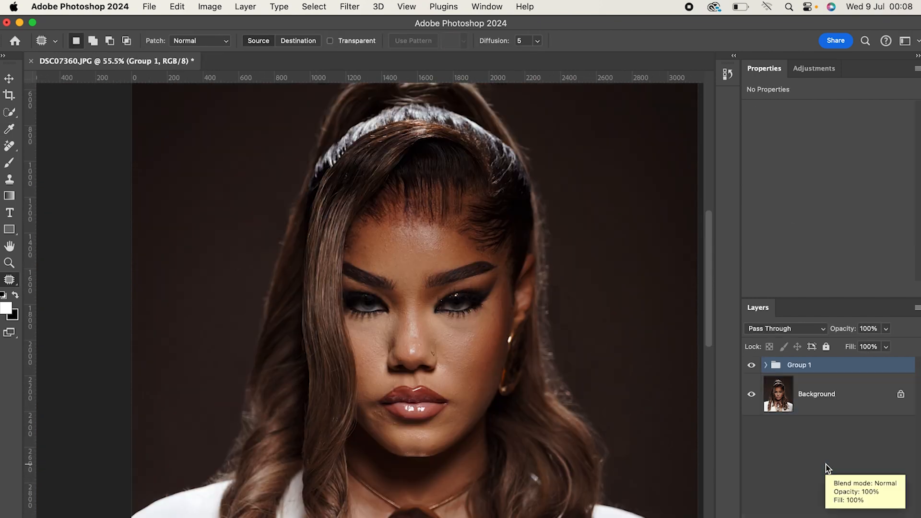
Run the Frequency Separation 8Bit action on Layer 4 with a Gaussian Blur radius of 14 pixels.
scroll(492, 360, "down", 8)
left_click(752, 366)
left_click(752, 367)
key("super+alt+shift+e")
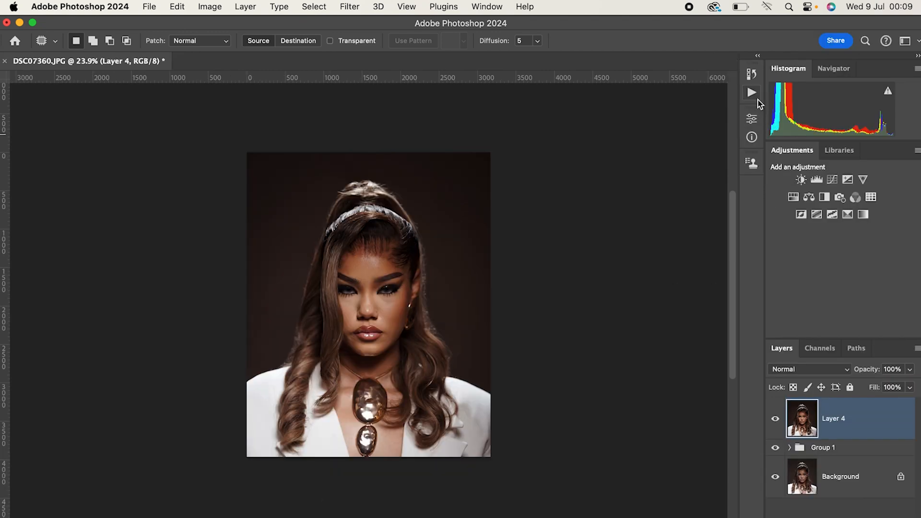
left_click(751, 93)
scroll(669, 165, "down", 5)
scroll(685, 142, "up", 8)
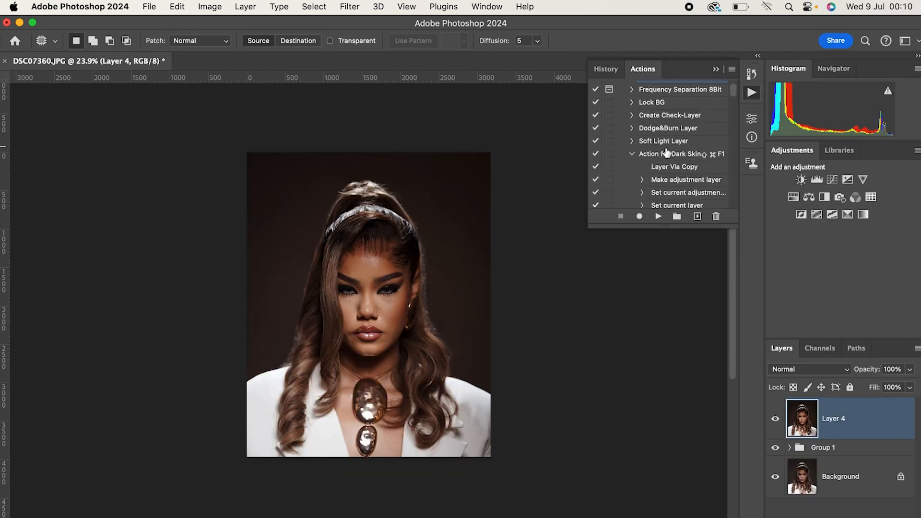
scroll(667, 153, "up", 3)
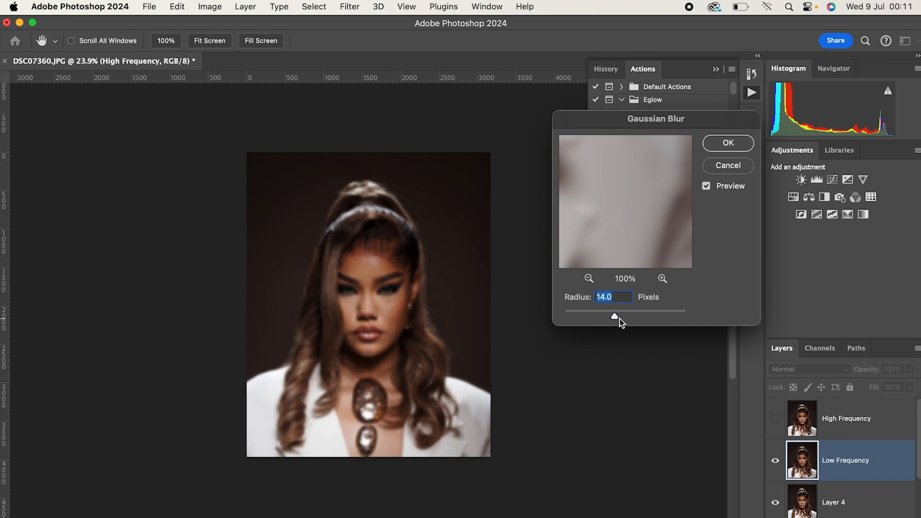
scroll(383, 304, "up", 10)
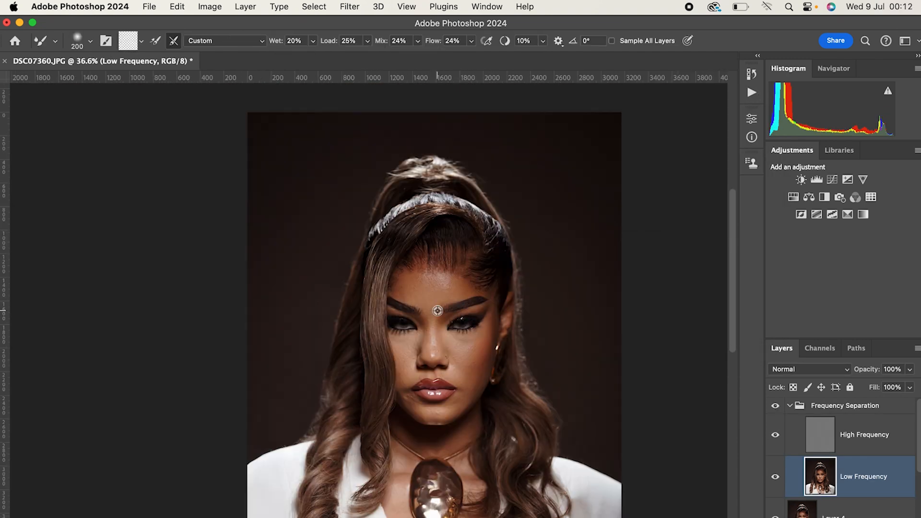
scroll(530, 274, "down", 2)
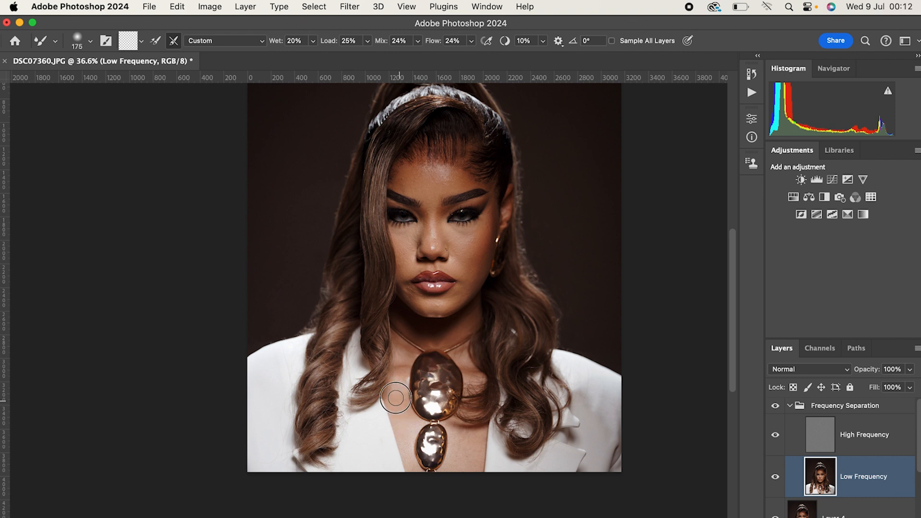
Blend the skin tones of the chest and face on the Low Frequency layer with the Mixer Brush, and save the document.
key("bracketleft")
scroll(398, 345, "down", 1)
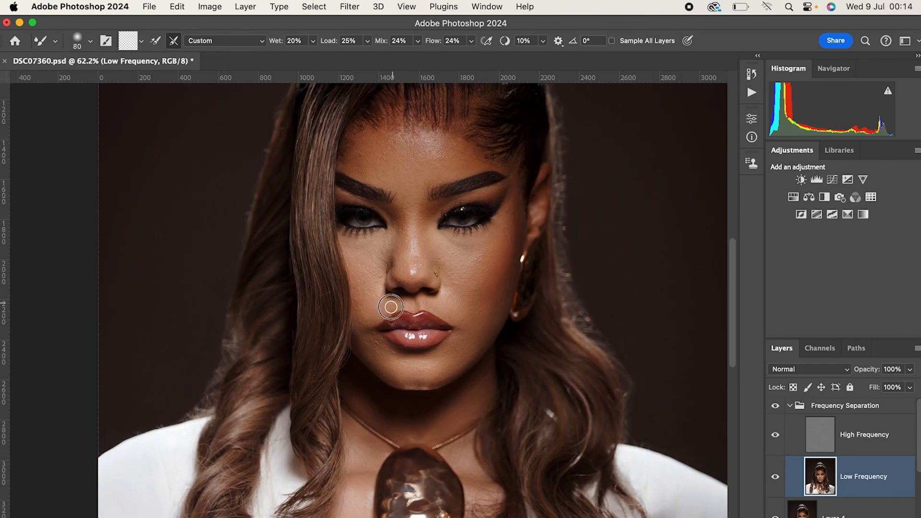
key("bracketleft")
scroll(427, 220, "down", 1)
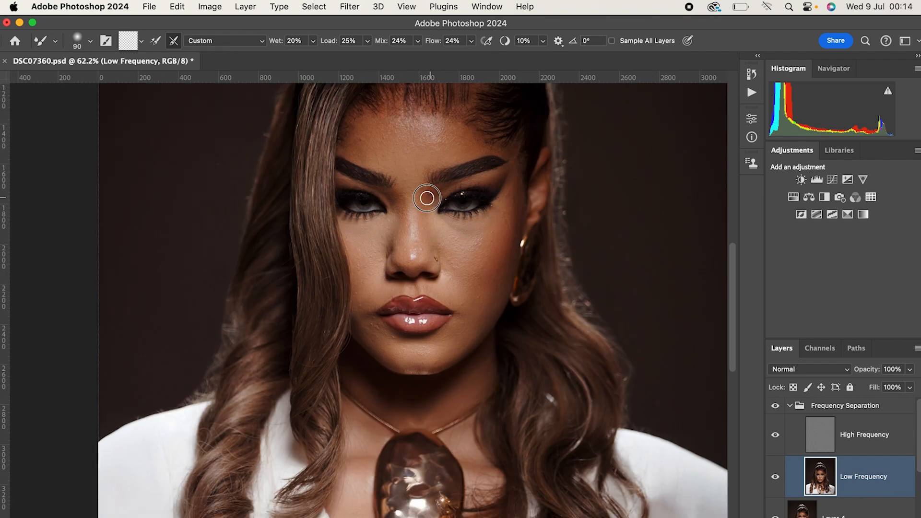
key("bracketright")
Even out the forehead, nose and chin tones on the Low Frequency layer with resized Mixer Brush strokes.
key("bracketright")
key("bracketright")
key("bracketright")
key("ctrl+s")
scroll(406, 152, "down", 1)
mouse_move(406, 153)
left_mouse_down()
mouse_move(346, 128)
mouse_move(401, 102)
mouse_move(487, 128)
mouse_move(426, 125)
mouse_move(429, 272)
left_mouse_up()
key("bracketright")
key("bracketright")
key("bracketright")
key("bracketleft")
key("bracketleft")
key("bracketleft")
key("bracketleft")
key("bracketleft")
left_click_drag(431, 325, 431, 282)
Clone clean skin texture beside the mouth on the High Frequency layer with a size 30 Clone Stamp.
left_click(856, 439)
left_click_drag(522, 321, 571, 321)
key("s")
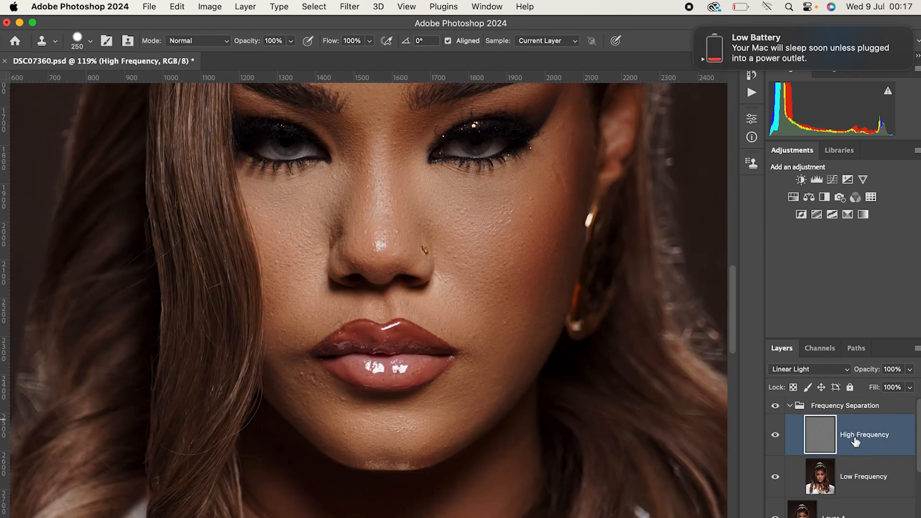
left_click(696, 27)
left_click(904, 41)
left_click(870, 42)
key("bracketleft")
key("bracketleft")
key("bracketleft")
key("bracketleft")
key("bracketleft")
key("bracketleft")
key("bracketleft")
key("bracketleft")
key("bracketleft")
key("bracketleft")
key("bracketleft")
key("bracketleft")
key("bracketleft")
key("bracketleft")
left_click(338, 379)
left_click_drag(309, 341, 327, 321)
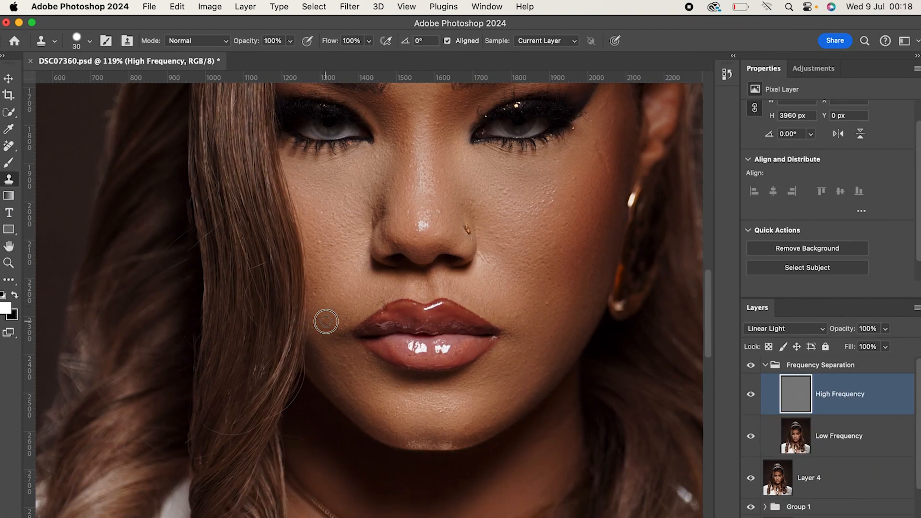
Clone clean texture over the cheek and forehead blemishes on the High Frequency layer, and save the document.
scroll(432, 250, "up", 2)
scroll(545, 181, "down", 3)
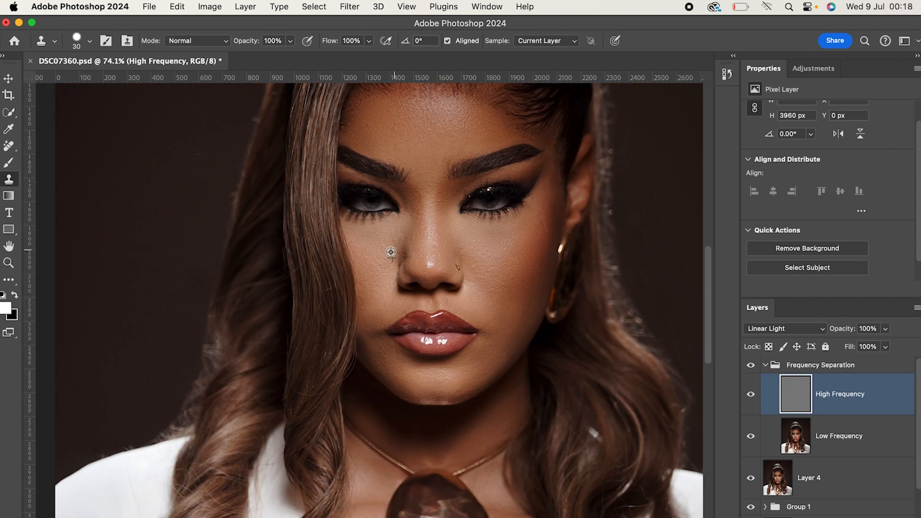
scroll(391, 252, "up", 2)
scroll(582, 341, "down", 1)
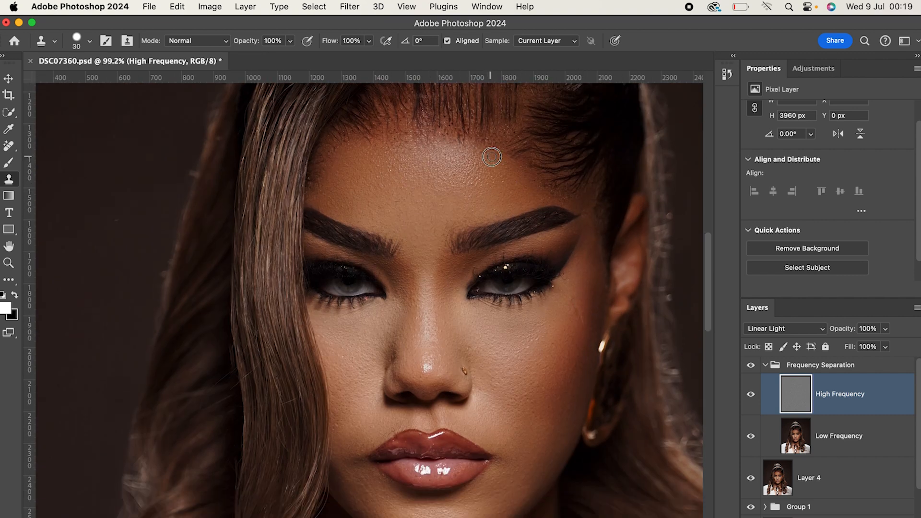
scroll(461, 192, "down", 5)
key("super+s")
Clone away texture flaws on the chest, chin and forehead on the High Frequency layer.
scroll(432, 365, "up", 6)
scroll(418, 350, "up", 3)
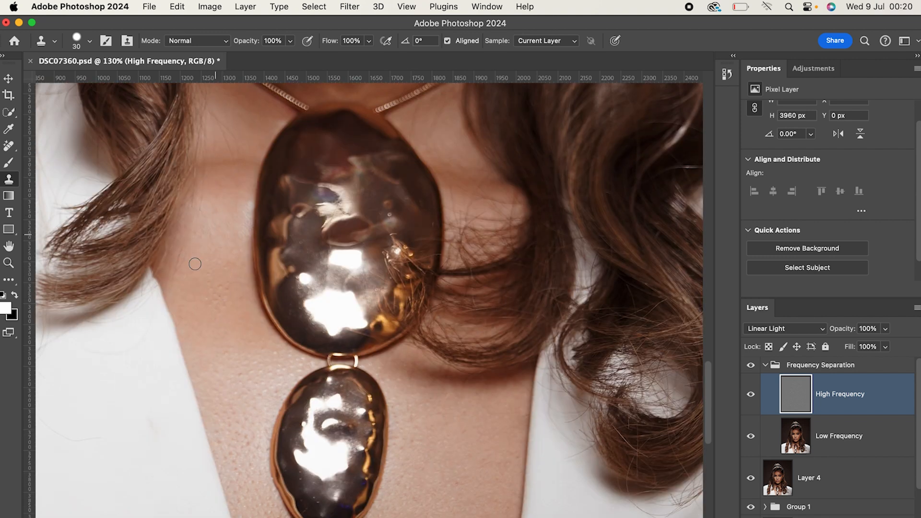
scroll(195, 264, "up", 1)
scroll(384, 206, "up", 5)
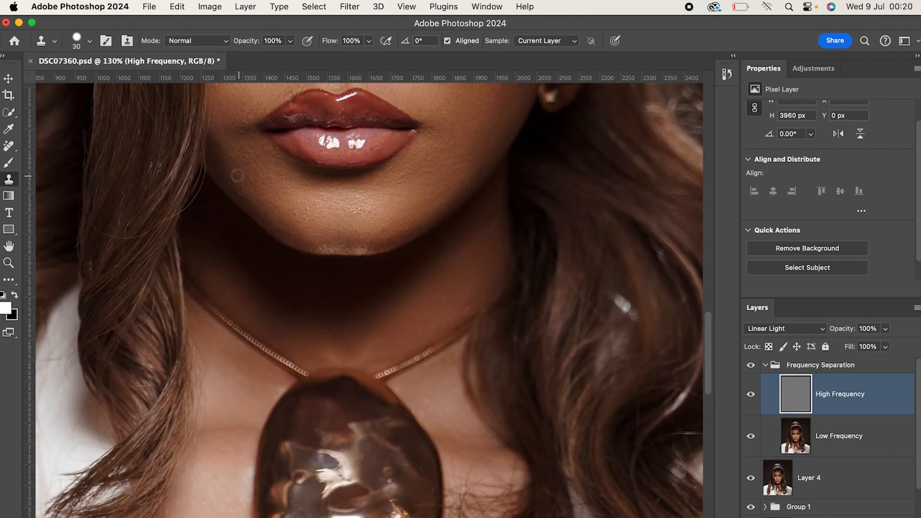
scroll(426, 189, "down", 1)
scroll(432, 196, "down", 2)
scroll(464, 191, "up", 3)
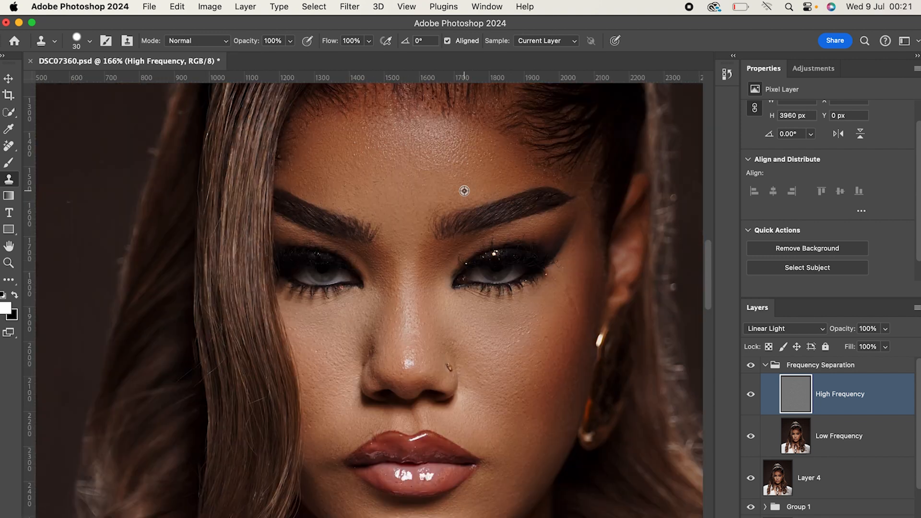
Return to the Low Frequency layer and blend skin tones with the Mixer Brush at 30% wetness and size 150.
scroll(466, 201, "down", 5)
key("alt+bracketleft")
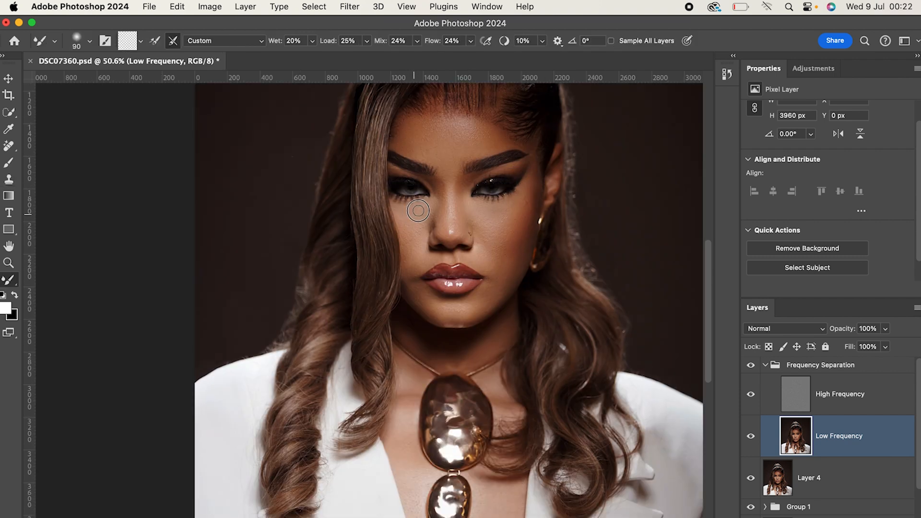
key("bracketleft")
key("bracketright")
key("bracketright")
key("bracketright")
key("3")
Blend the neck and lower-face tones on the Low Frequency layer with a smaller Mixer Brush.
scroll(477, 368, "down", 2)
key("bracketleft")
key("bracketleft")
scroll(426, 260, "down", 1)
scroll(466, 272, "up", 3)
key("bracketright")
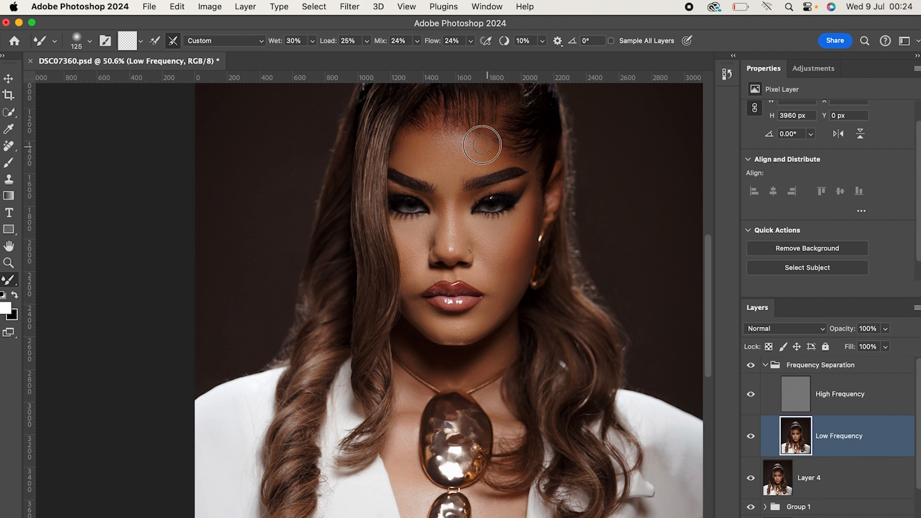
Smooth the forehead and outer-eye tones on the Low Frequency layer with resized Mixer Brush strokes, and save the document.
key("bracketright")
key("bracketright")
key("bracketright")
key("bracketleft")
key("bracketleft")
key("bracketleft")
scroll(576, 259, "down", 1)
scroll(571, 259, "up", 2)
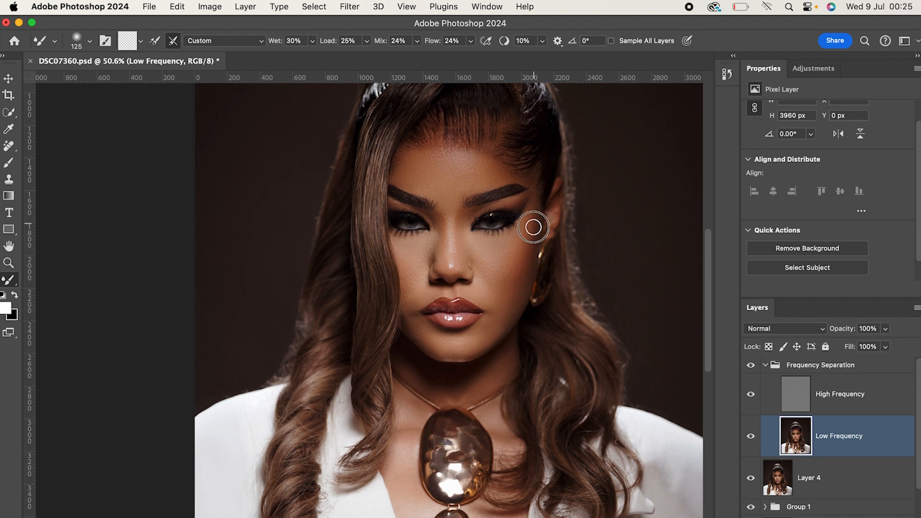
key("bracketright")
key("bracketright")
key("bracketright")
key("bracketright")
key("bracketright")
key("super+s")
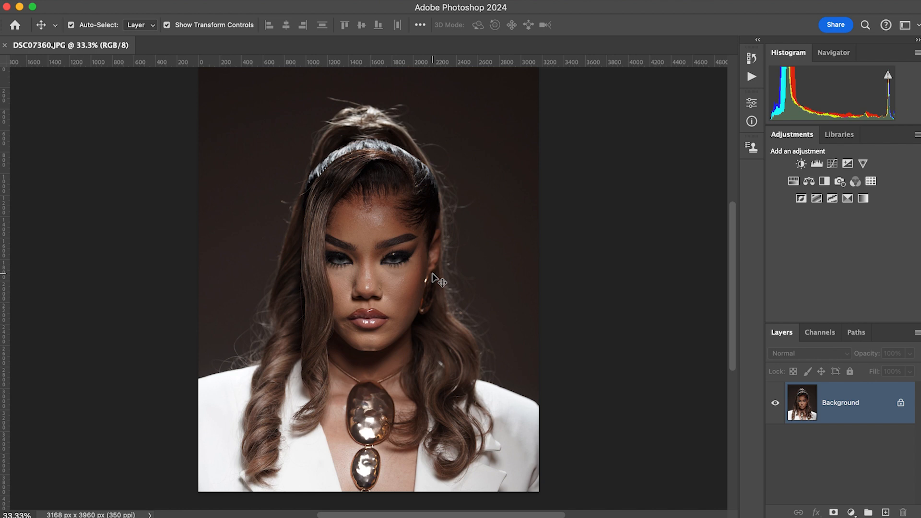
Inspect the unretouched portrait DSC07360.JPG and duplicate its Background layer.
left_click_drag(422, 265, 499, 274)
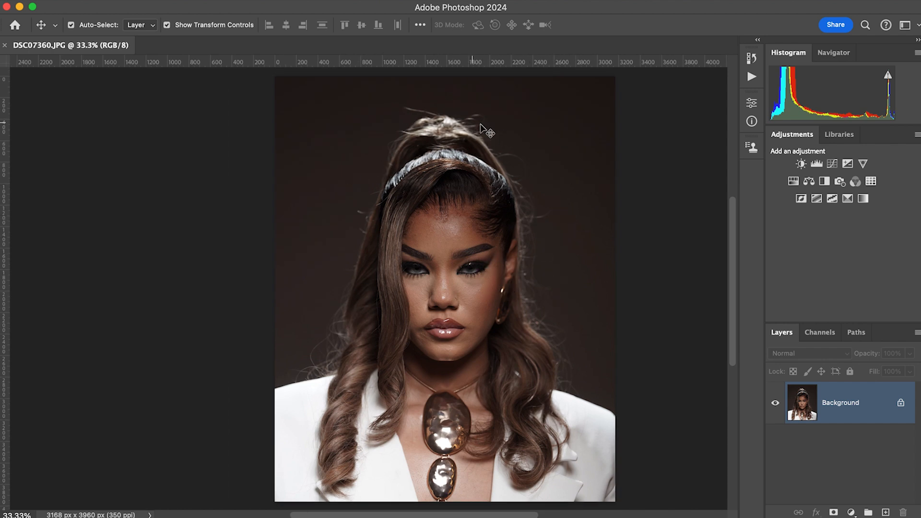
scroll(527, 326, "down", 1)
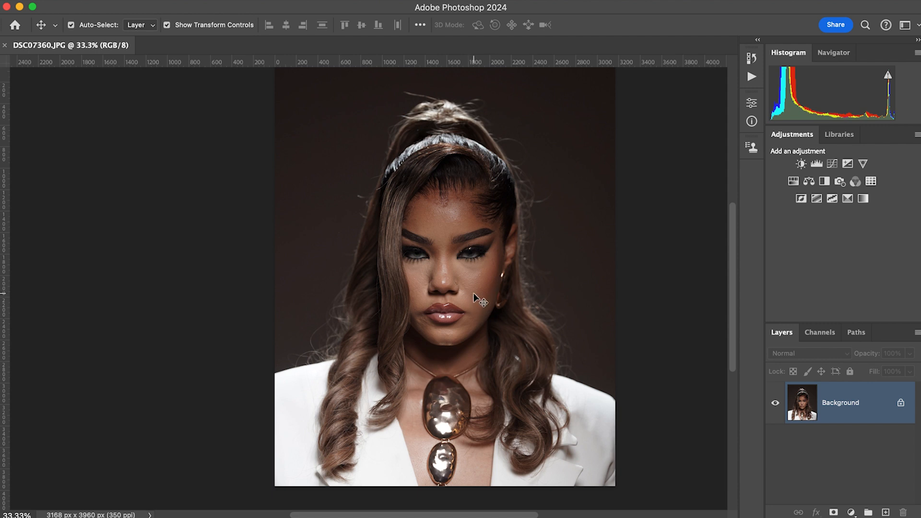
scroll(442, 278, "up", 5)
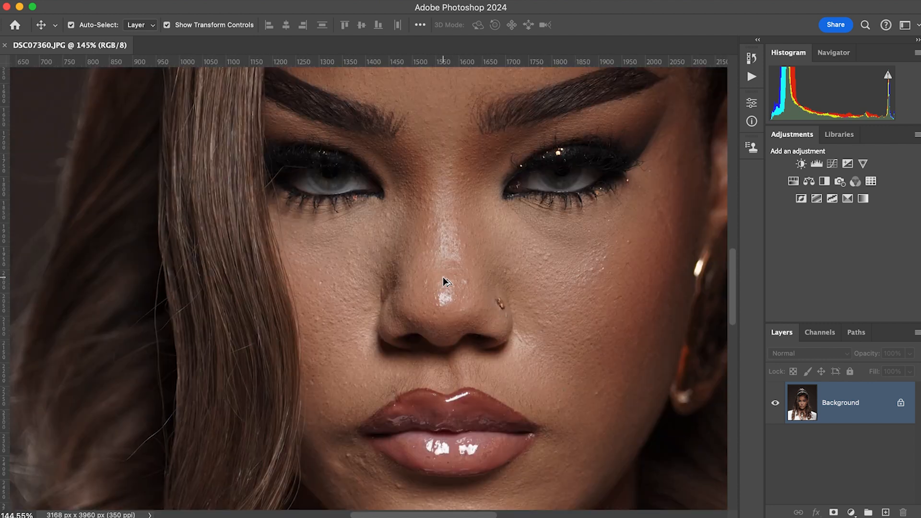
scroll(462, 283, "down", 2)
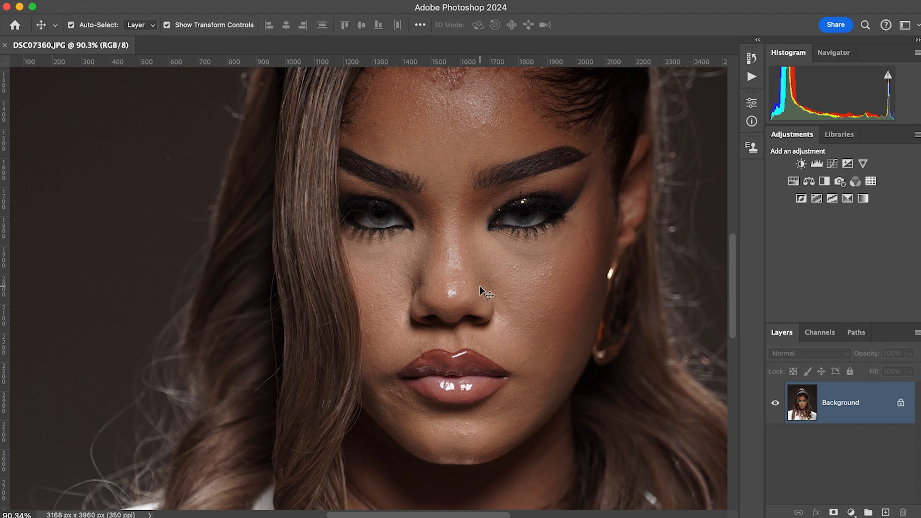
scroll(482, 298, "down", 3)
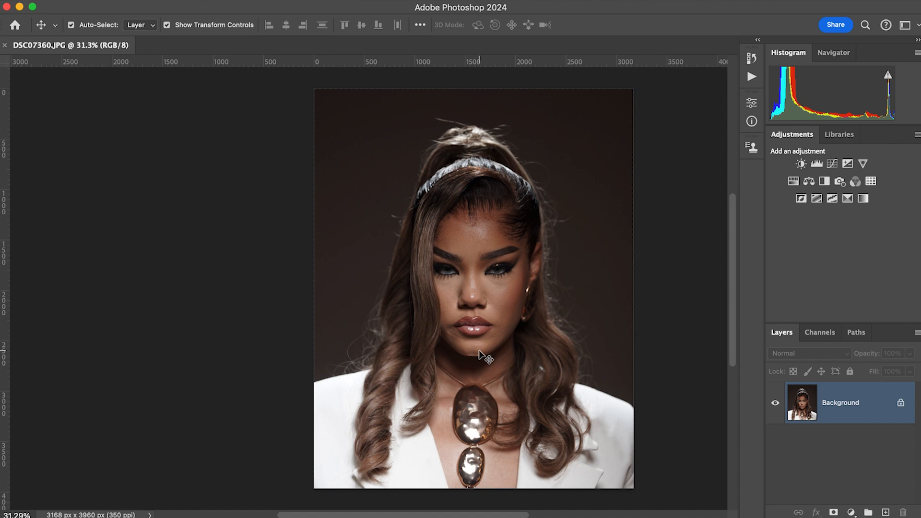
key("super+j")
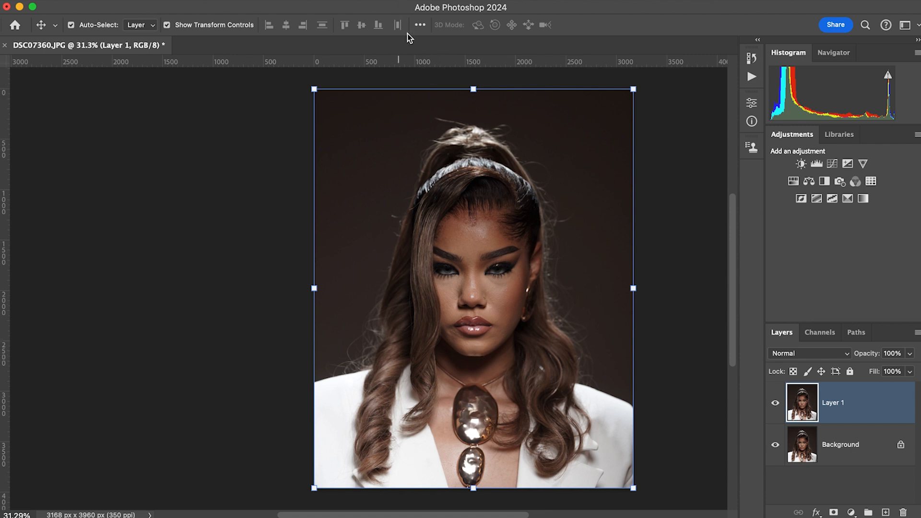
Open the Camera Raw Filter on the duplicated layer.
left_click(349, 5)
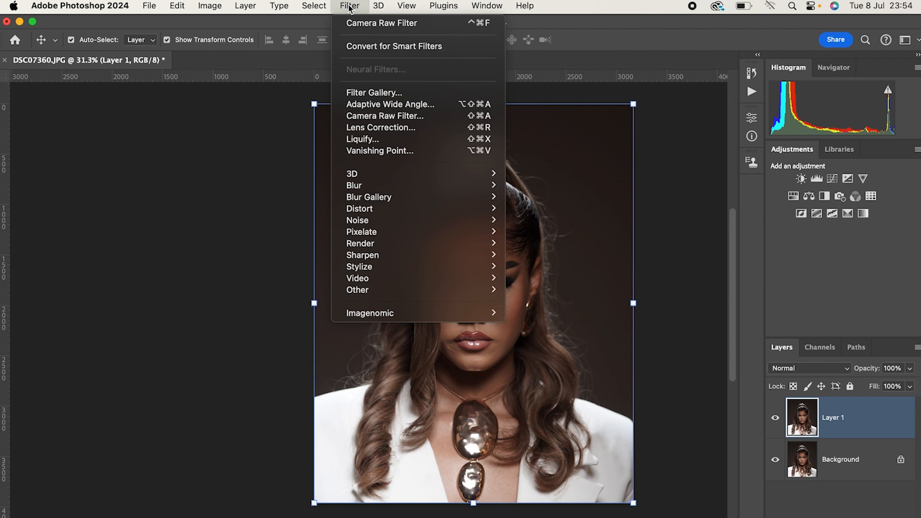
left_click(387, 117)
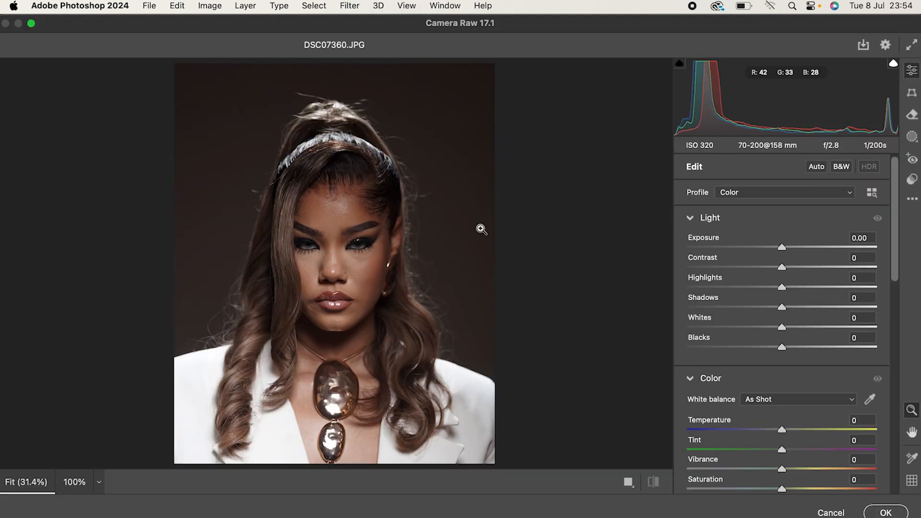
scroll(360, 246, "up", 2)
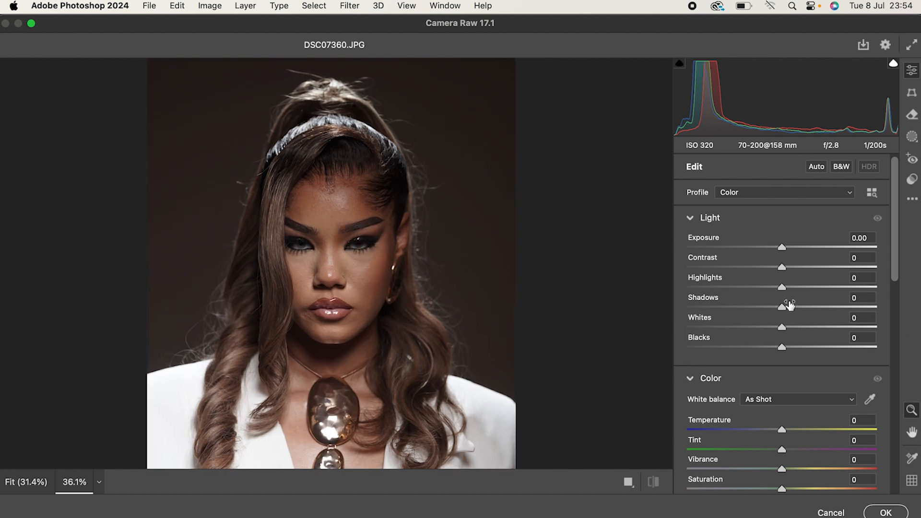
Set Highlights to -32, Blacks to -14, Shadows to +25 and Whites to +30 for the portrait.
scroll(482, 302, "down", 2)
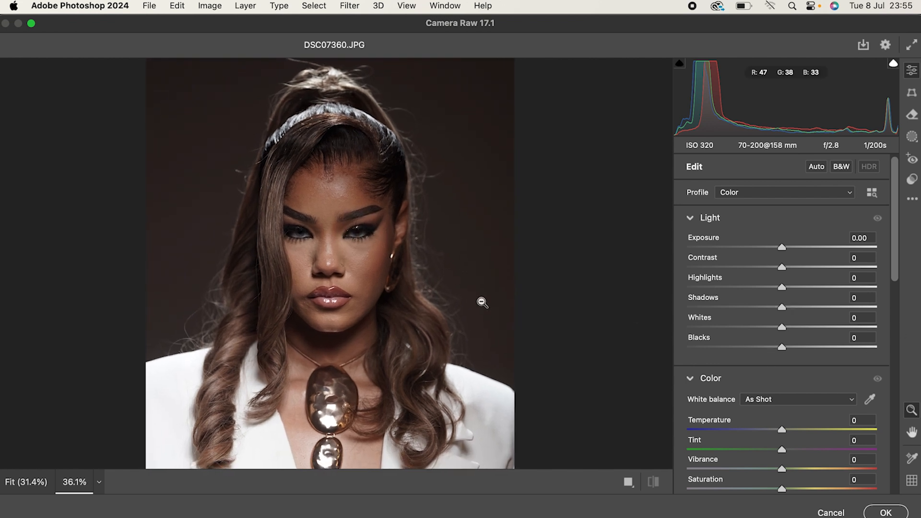
scroll(482, 302, "down", 1)
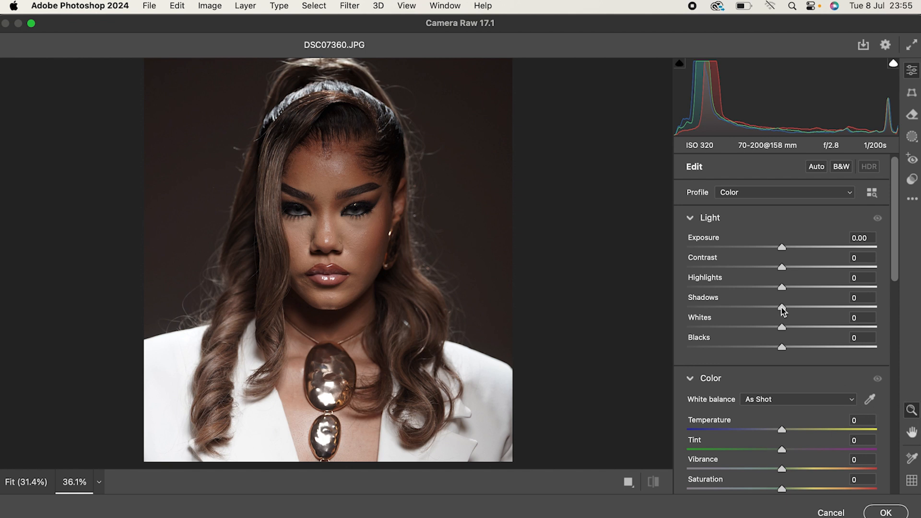
left_click_drag(781, 288, 752, 288)
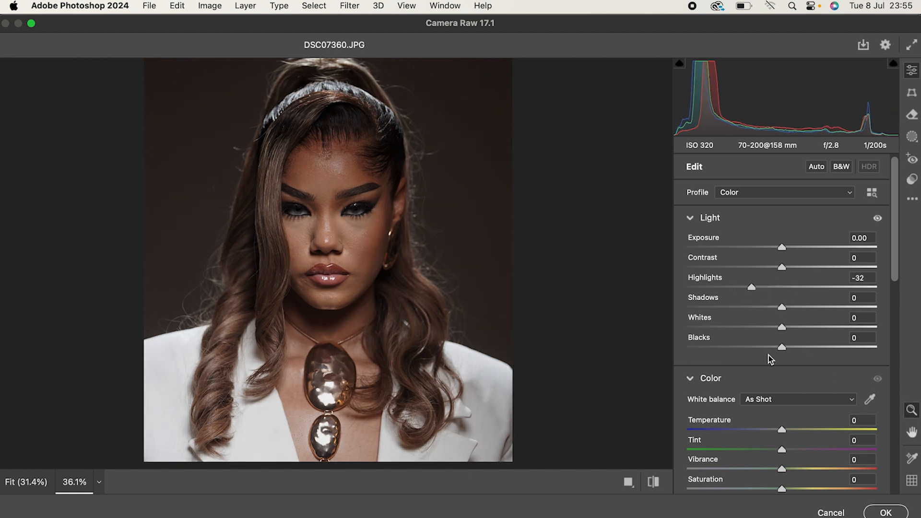
left_click_drag(780, 349, 768, 349)
left_click_drag(781, 306, 806, 309)
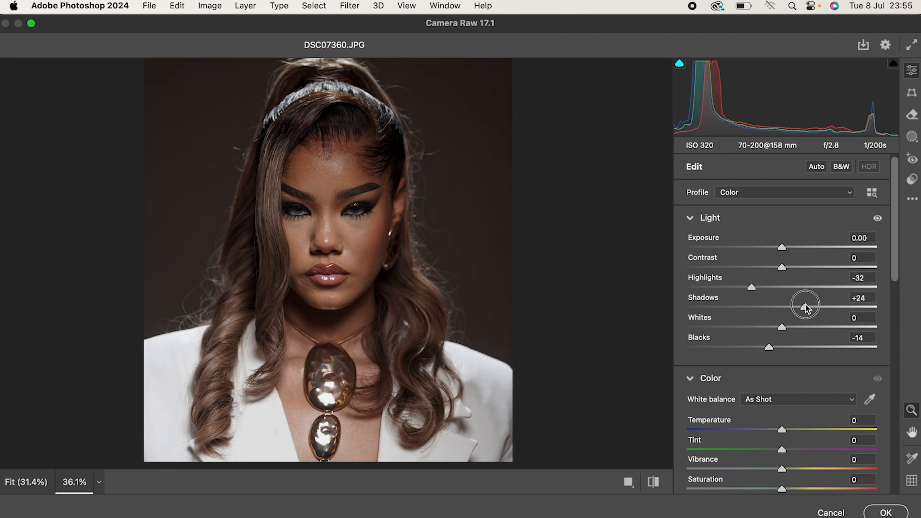
left_click_drag(783, 328, 811, 327)
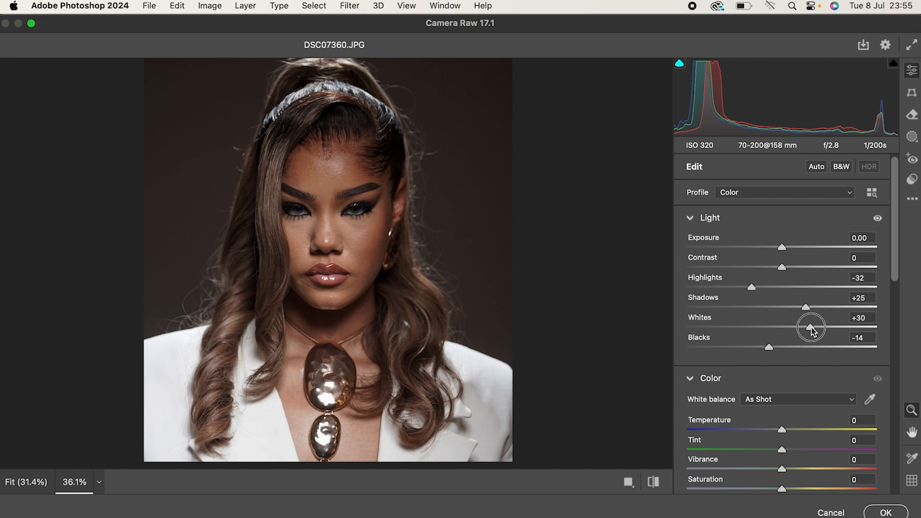
Set Highlights to -34 and Contrast to +5 in the Light adjustments.
scroll(811, 327, "down", 1)
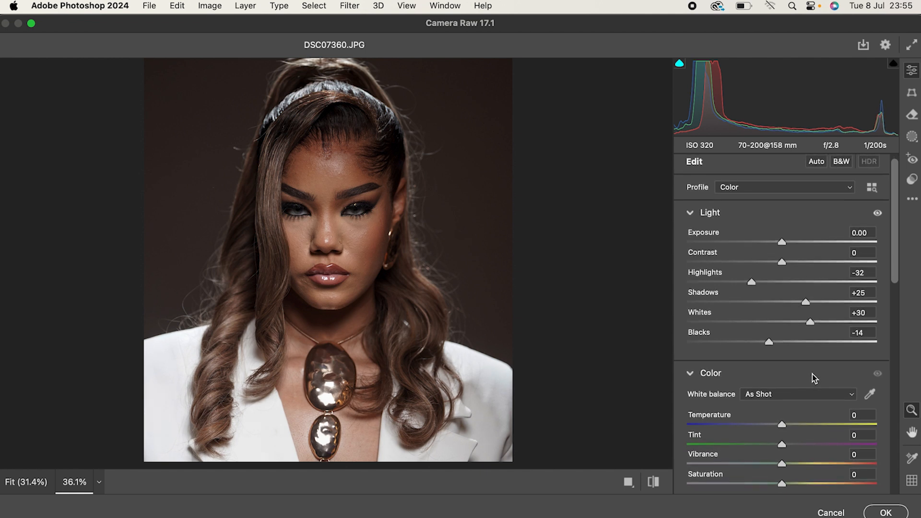
scroll(810, 374, "up", 1)
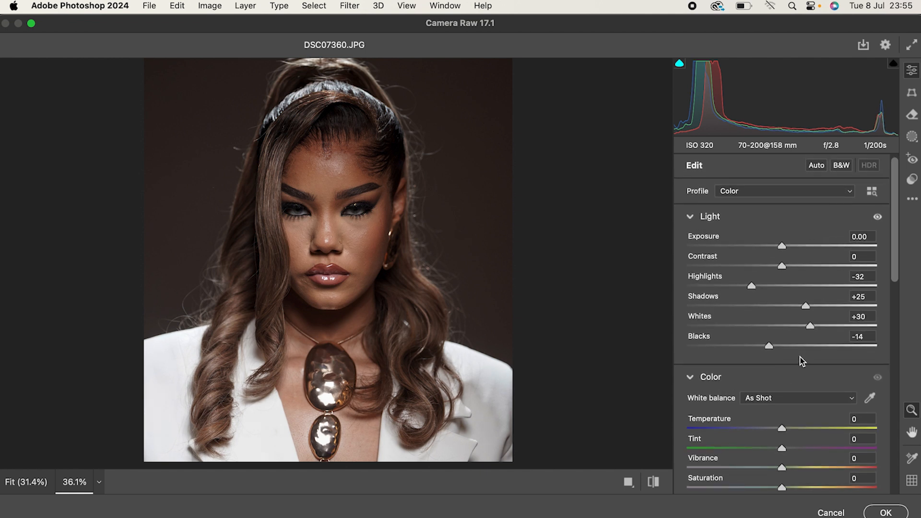
left_click_drag(753, 288, 751, 287)
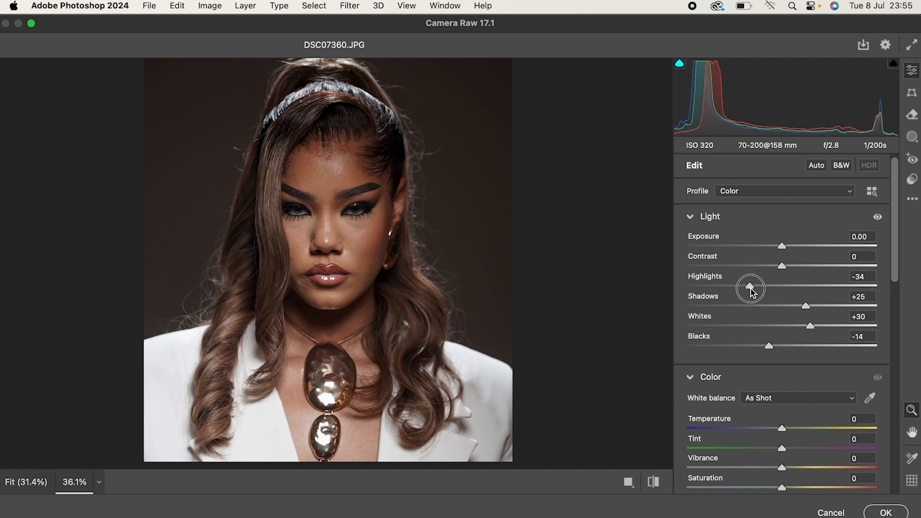
scroll(784, 250, "down", 1)
left_click_drag(782, 263, 788, 265)
scroll(786, 269, "down", 2)
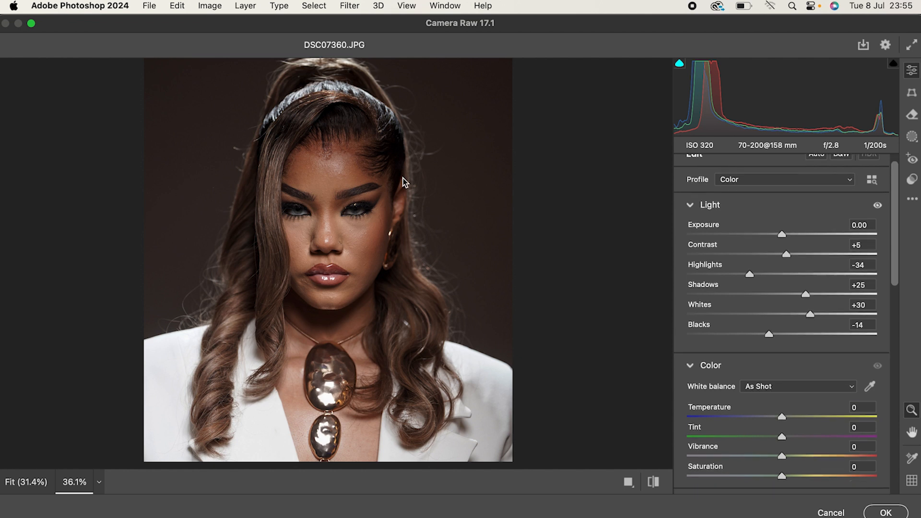
Compare the tonal adjustments with the default settings on the whole portrait and on a close-up of the face.
scroll(375, 256, "down", 3)
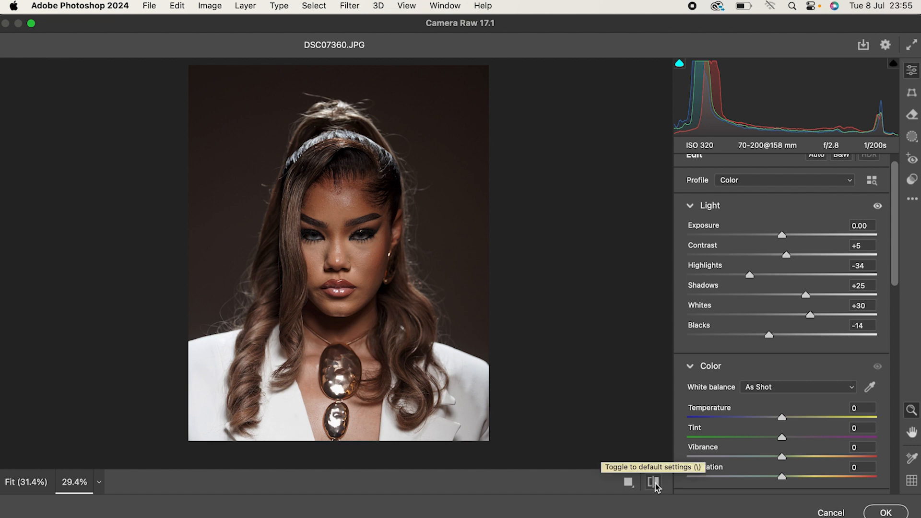
left_click(655, 483)
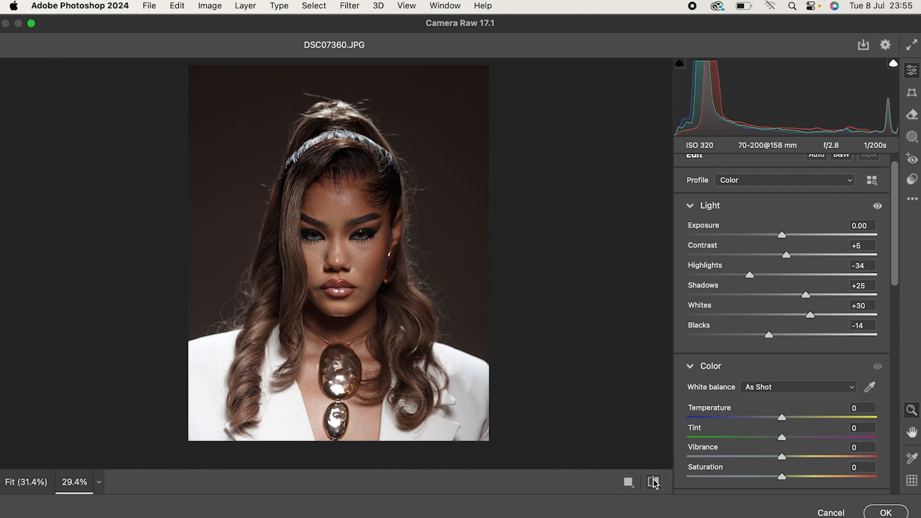
left_click(653, 482)
left_click(653, 482)
left_click(653, 482)
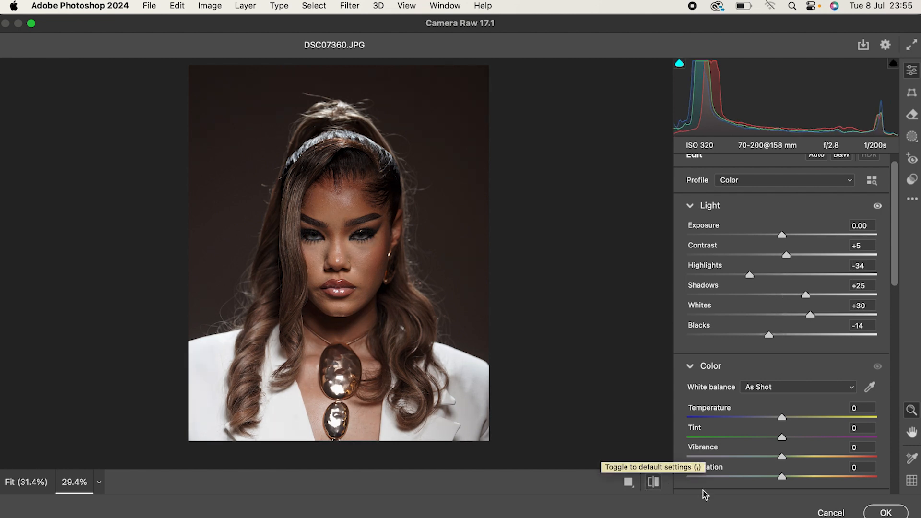
left_click_drag(365, 259, 405, 293)
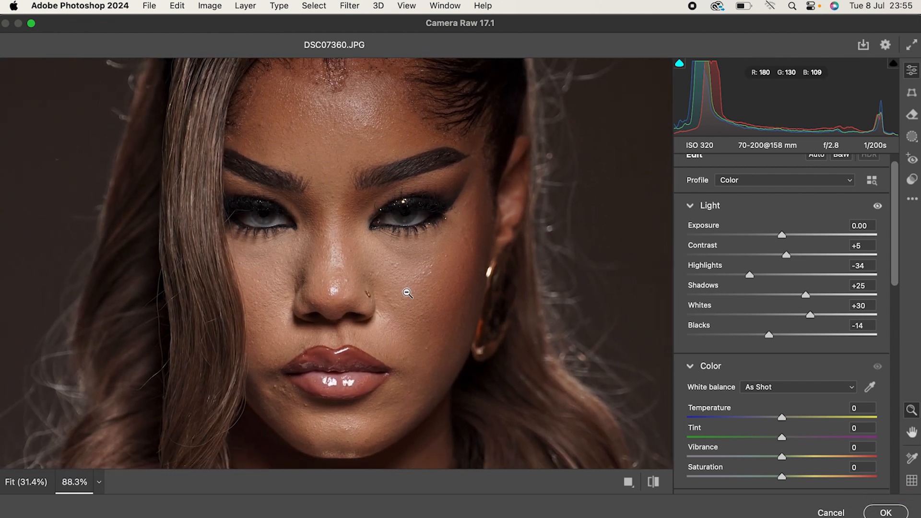
left_click(653, 482)
left_click(654, 482)
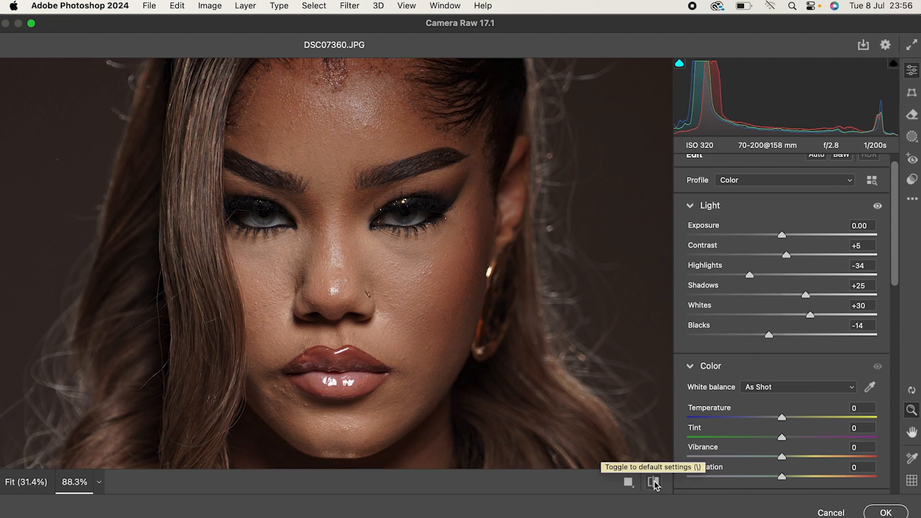
left_click_drag(467, 279, 430, 328)
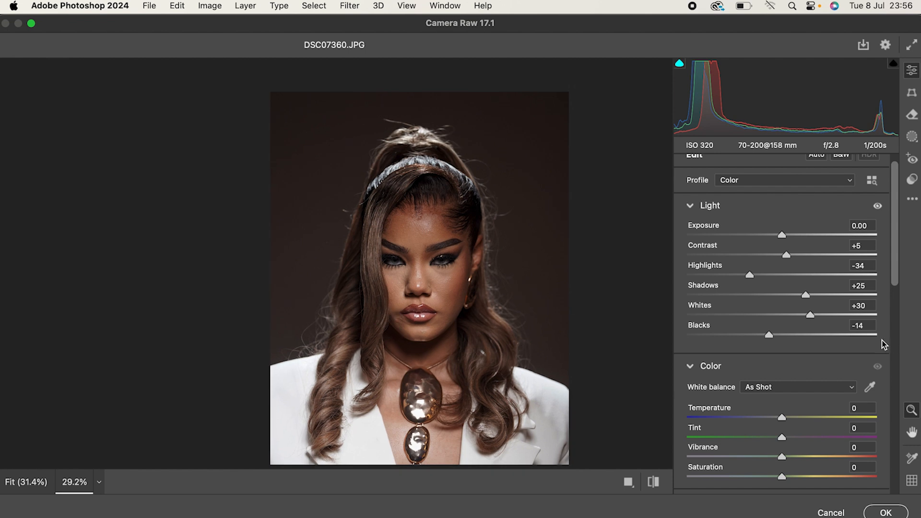
Load the Camera Raw settings file Preset for Light Skin 2.xmp from the Desktop.
left_click(912, 199)
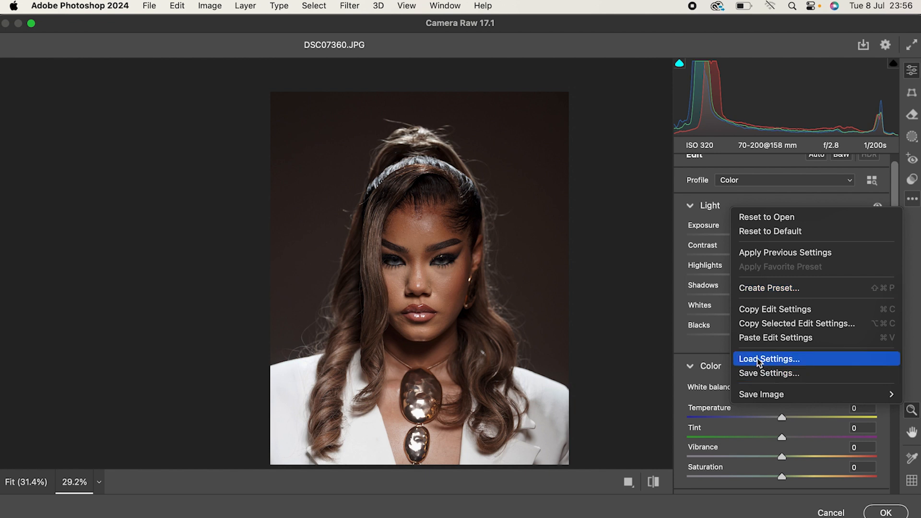
left_click(774, 359)
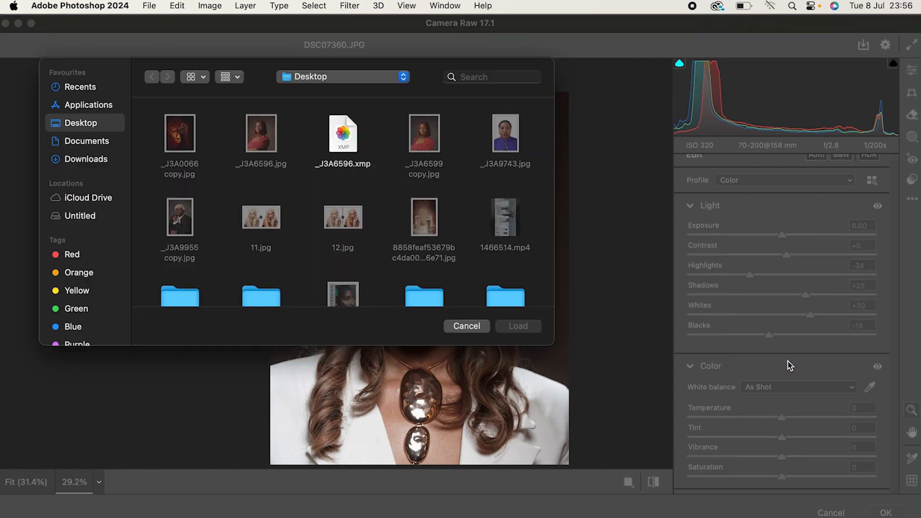
scroll(288, 209, "down", 3)
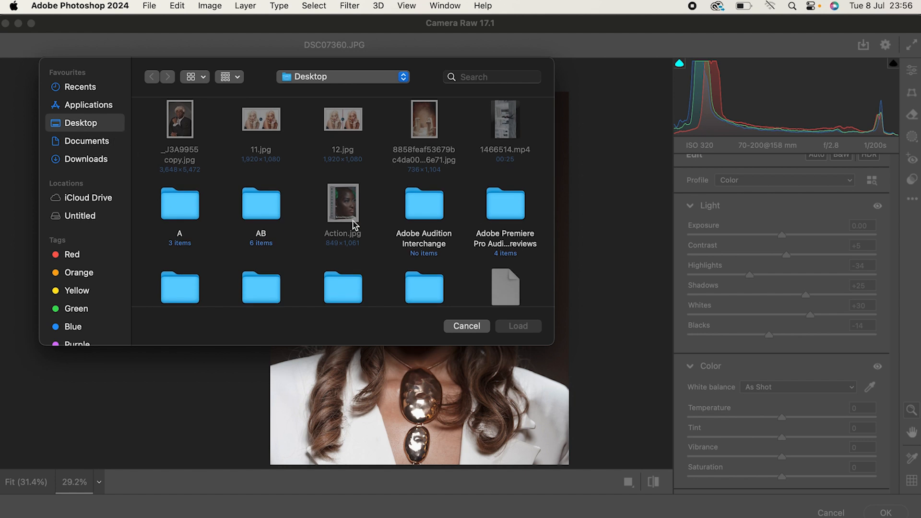
scroll(357, 201, "down", 6)
scroll(358, 228, "down", 5)
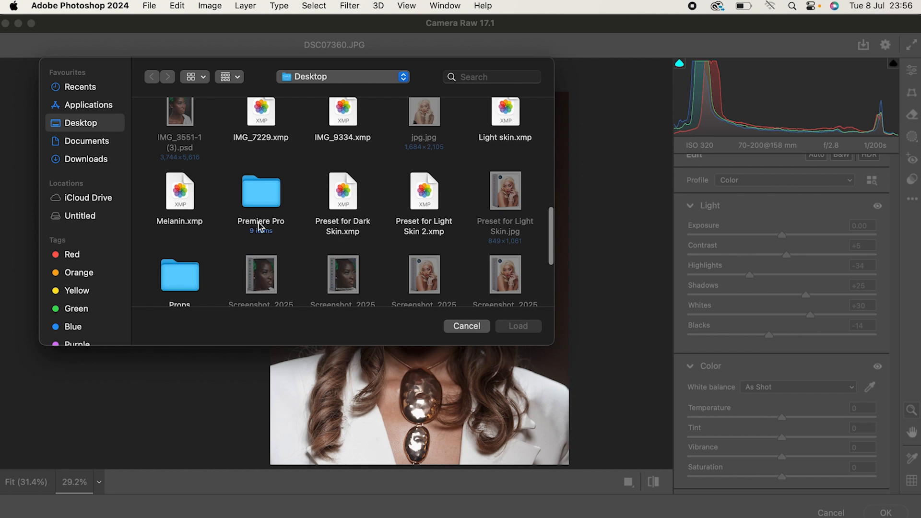
scroll(251, 262, "down", 2)
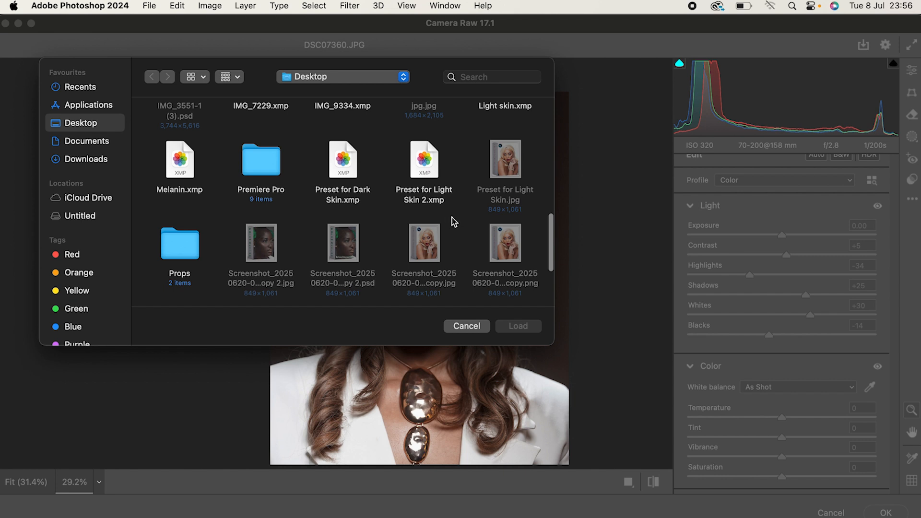
scroll(446, 215, "down", 3)
scroll(444, 213, "up", 4)
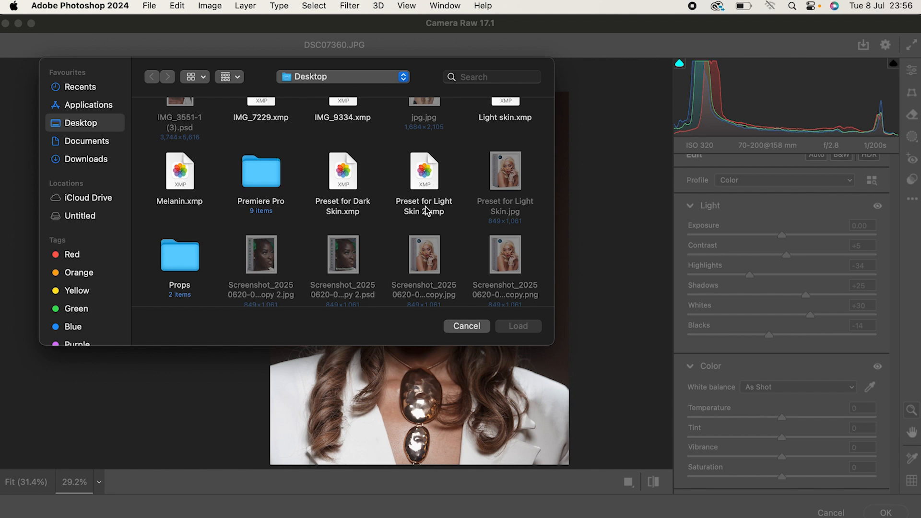
left_click(428, 178)
left_click(529, 327)
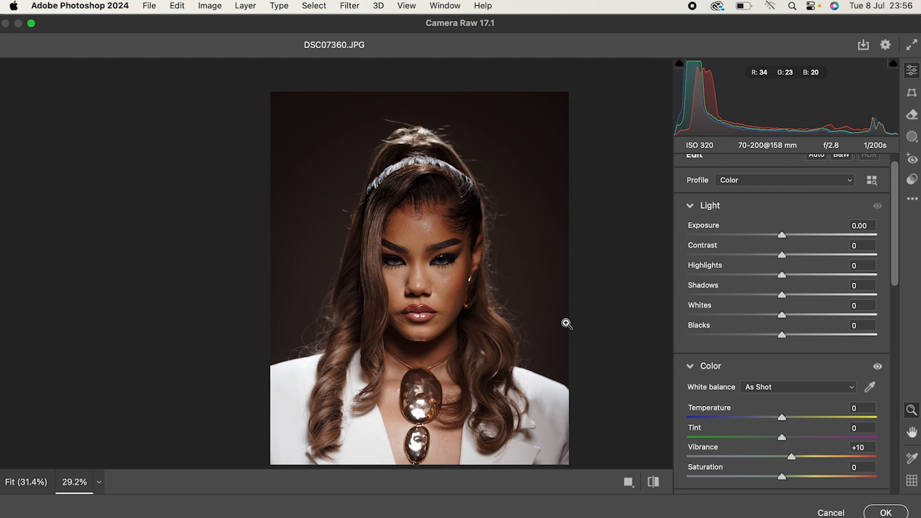
Compare the loaded preset with the default settings on the face and the whole portrait.
left_click_drag(419, 288, 452, 302)
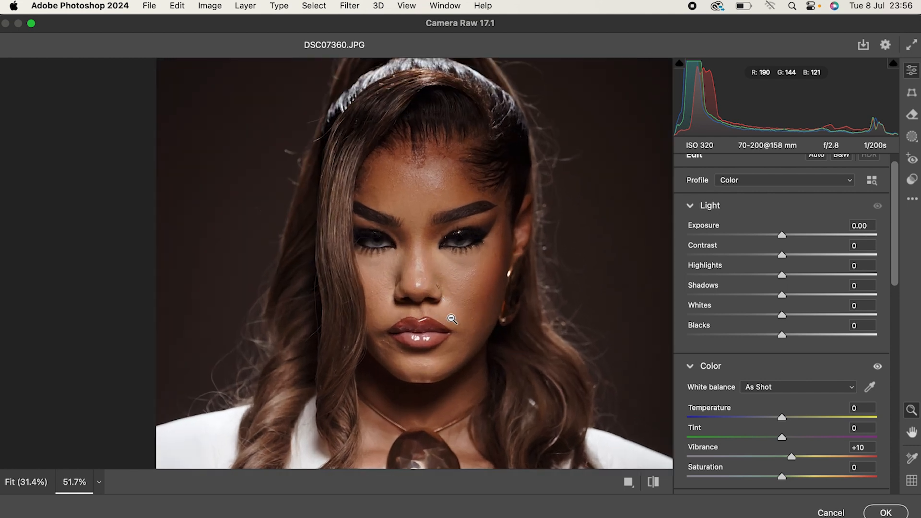
left_click(654, 482)
left_click(654, 482)
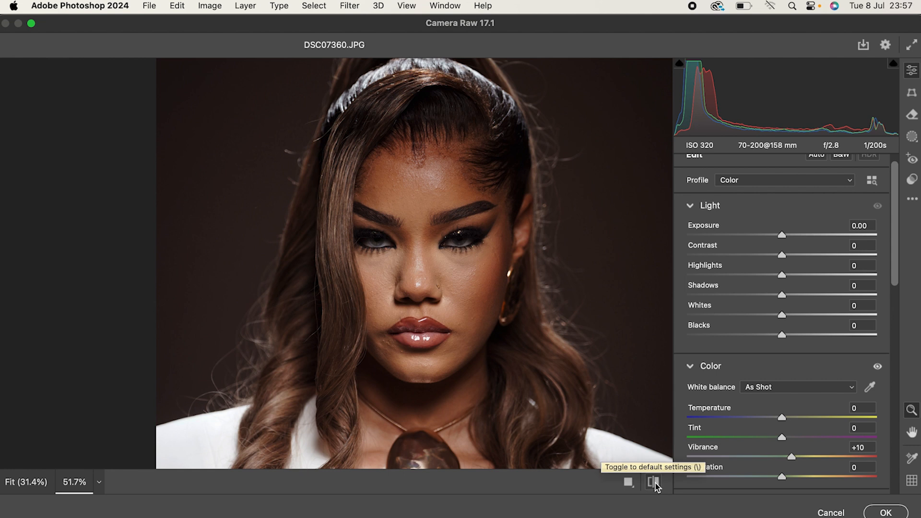
left_click(654, 482)
left_click(654, 482)
left_click(654, 482)
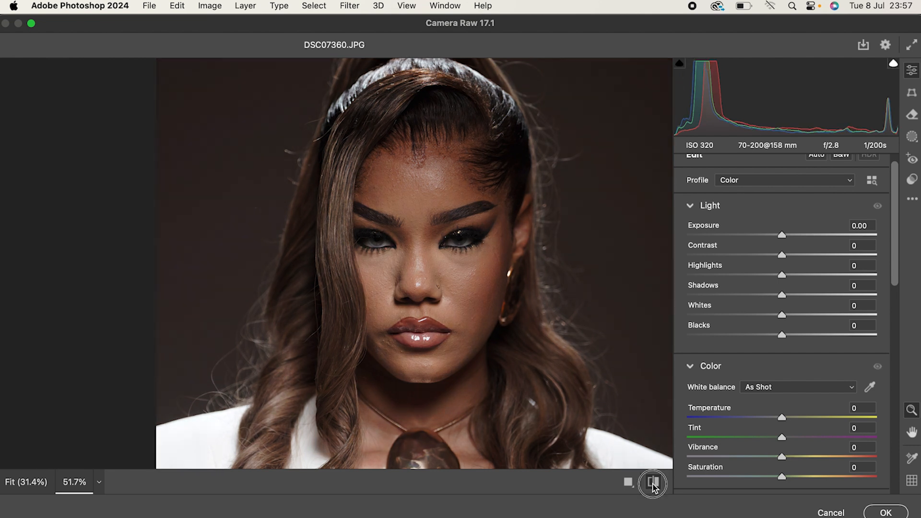
left_click(653, 482)
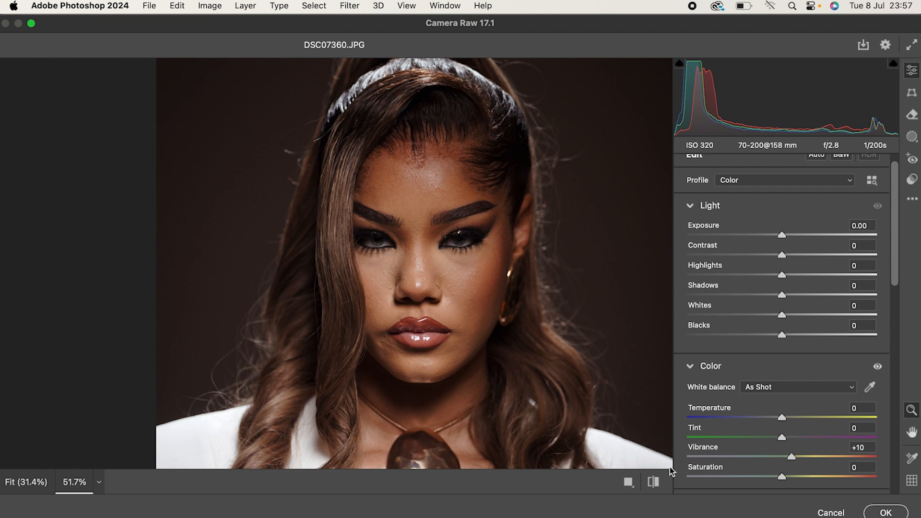
left_click(653, 482)
left_click(654, 482)
left_click(653, 482)
left_click(653, 482)
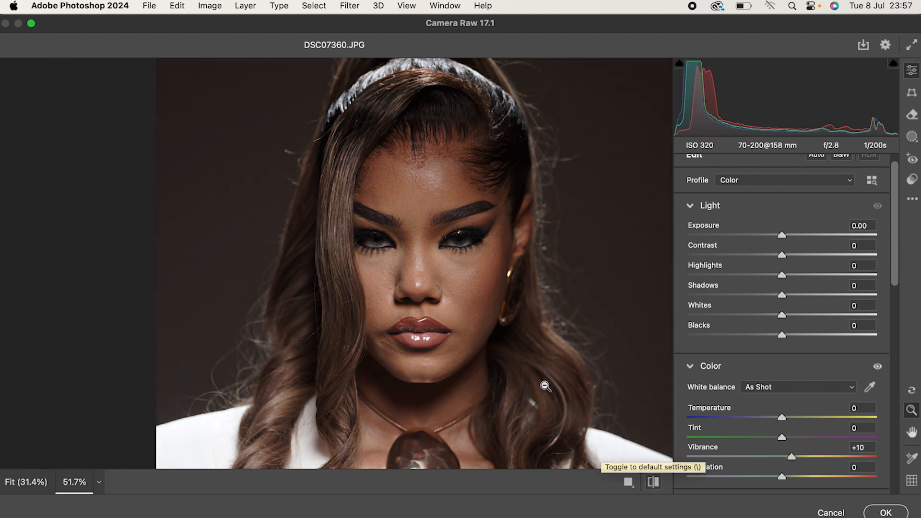
scroll(545, 386, "down", 2)
left_click_drag(529, 370, 484, 372)
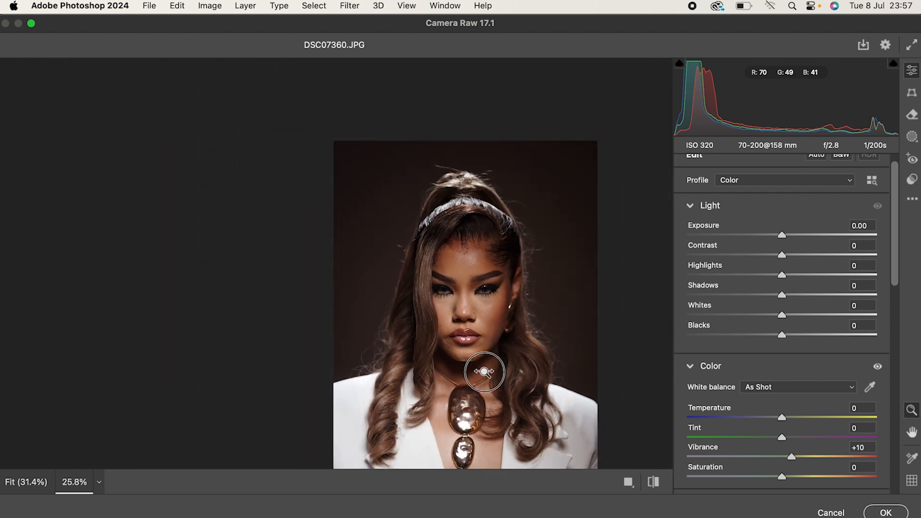
Apply the Camera Raw adjustments and compare Layer 1 with the original by toggling its visibility.
left_click(885, 514)
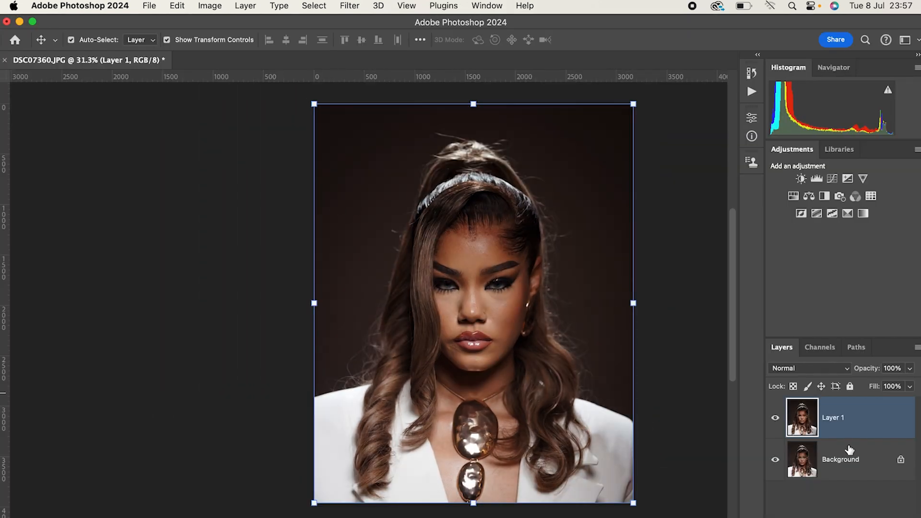
left_click(775, 421)
left_click(776, 420)
left_click(776, 420)
left_click(776, 421)
Duplicate Layer 1 and open the Liquify filter on the copy.
key("super+j")
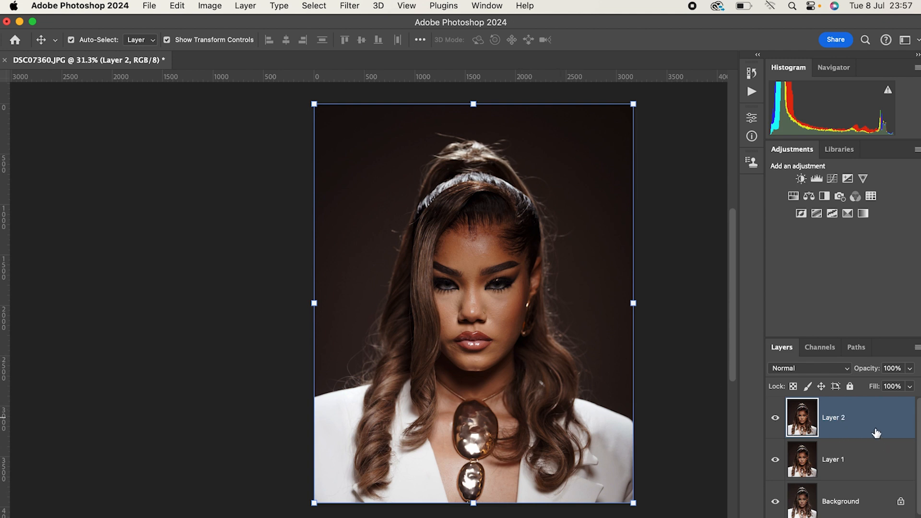
left_click(349, 5)
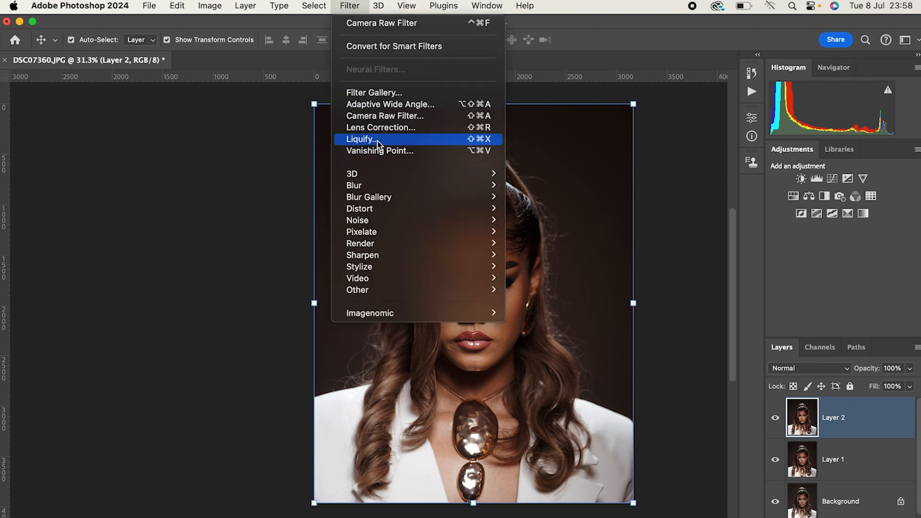
left_click(378, 143)
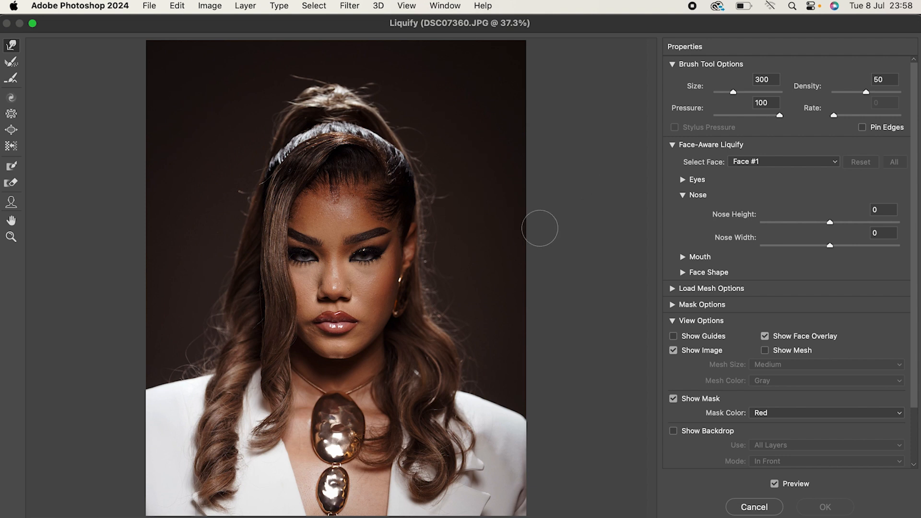
Set the Face-Aware nose width to -30 to narrow the model's nose.
scroll(351, 276, "up", 5)
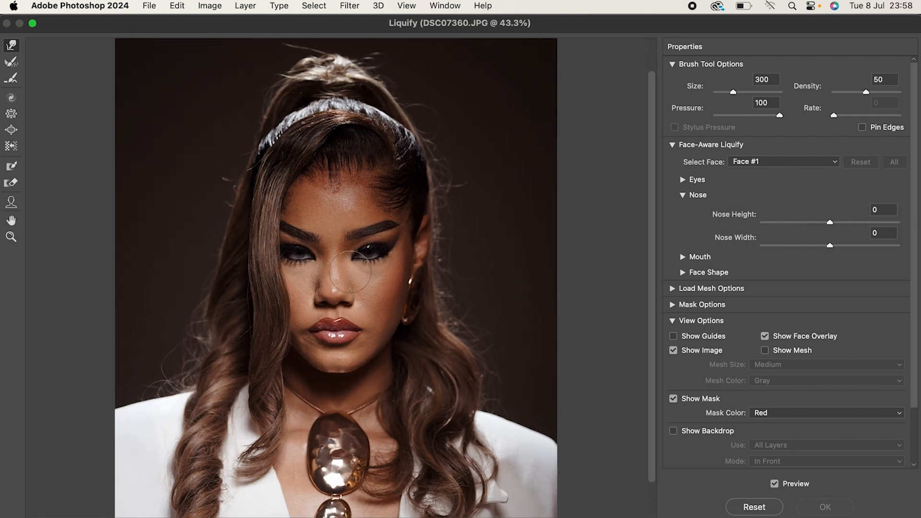
scroll(351, 276, "up", 4)
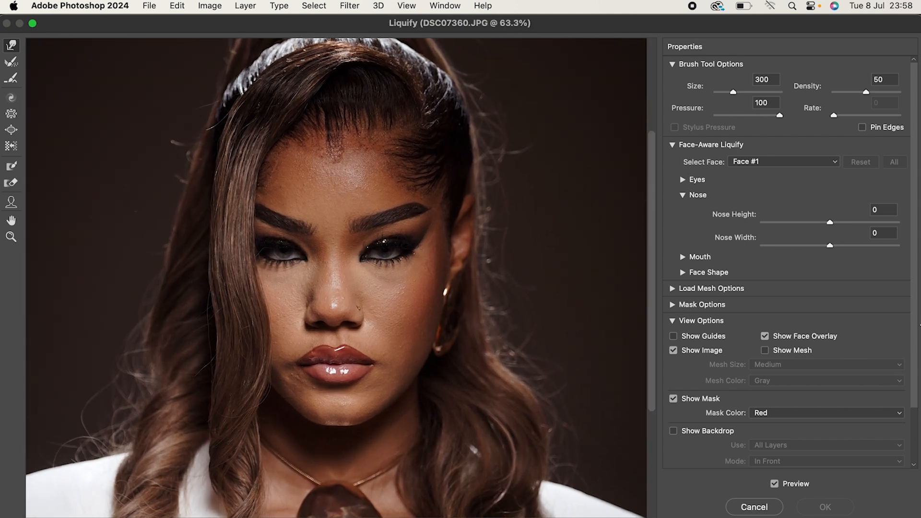
left_click(17, 206)
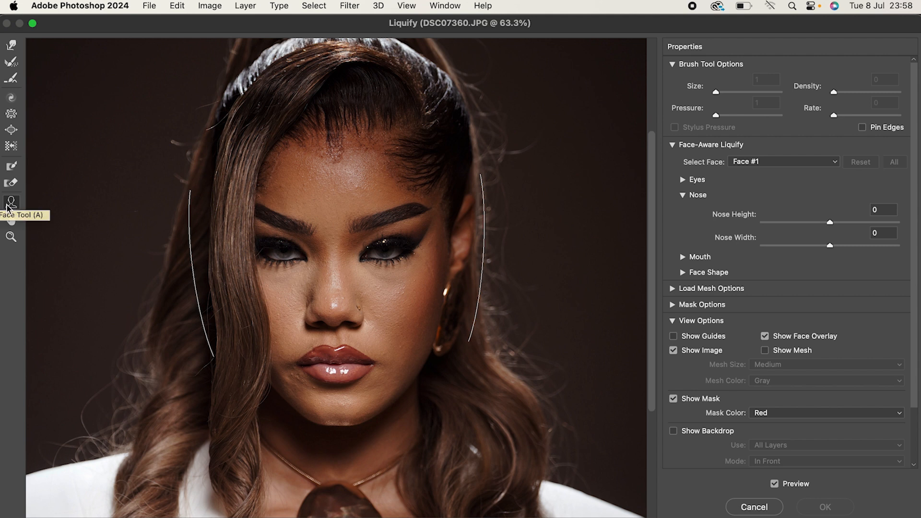
mouse_move(347, 320)
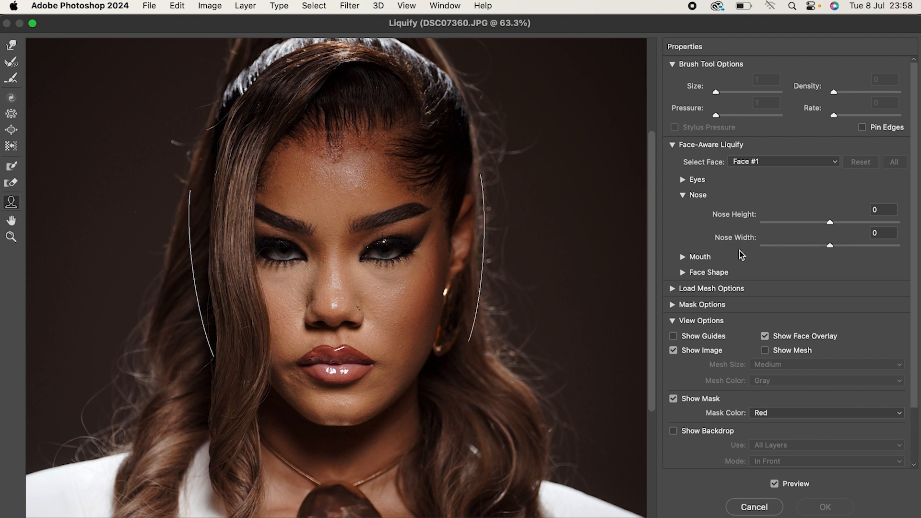
left_click_drag(830, 249, 859, 246)
left_click_drag(765, 250, 807, 249)
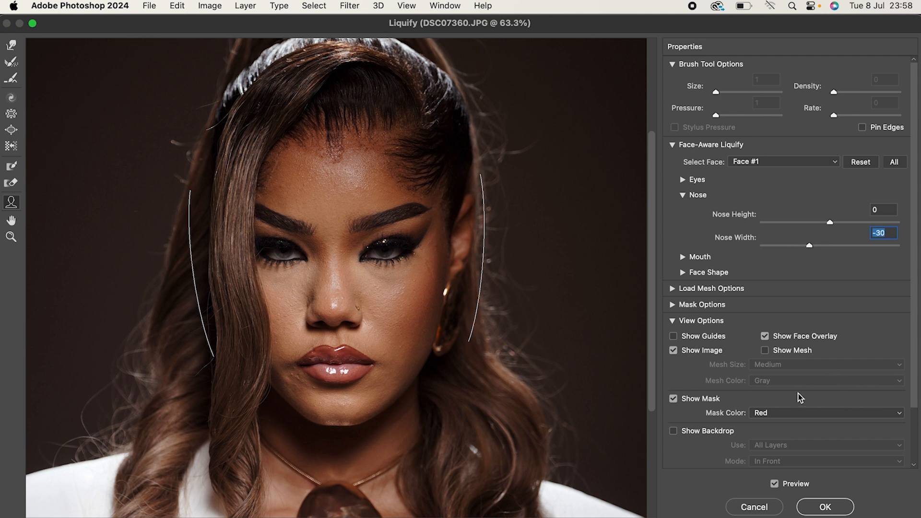
Compare the portrait with and without the nose adjustment, close up and on the whole image.
left_click(774, 484)
left_click(775, 484)
left_click(775, 484)
scroll(459, 371, "down", 5)
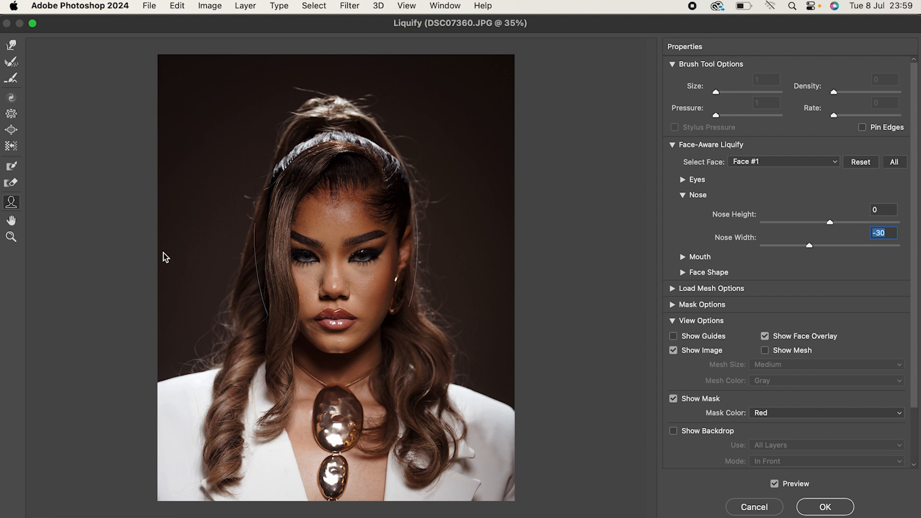
Smooth the outline of the white jacket's shoulder on the image's left side with the Forward Warp tool, using brush sizes between 250 and 175.
left_click(12, 45)
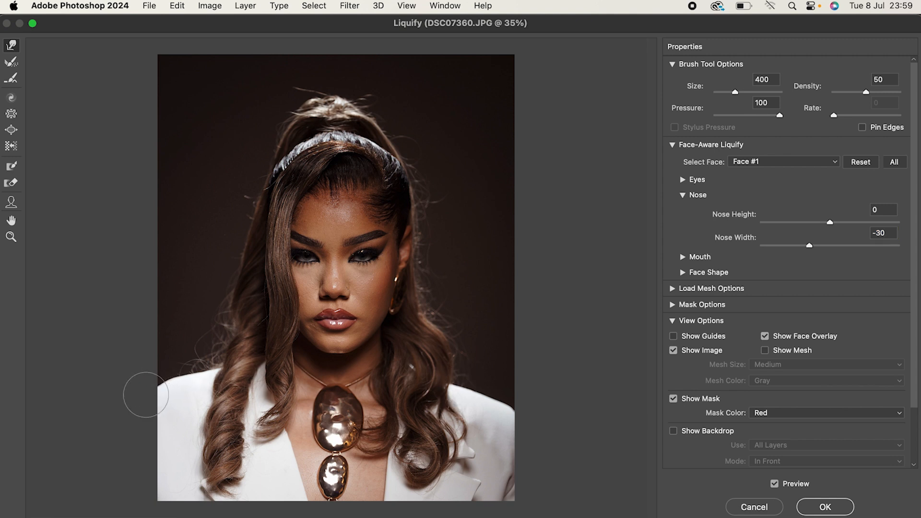
key("bracketright")
key("bracketleft")
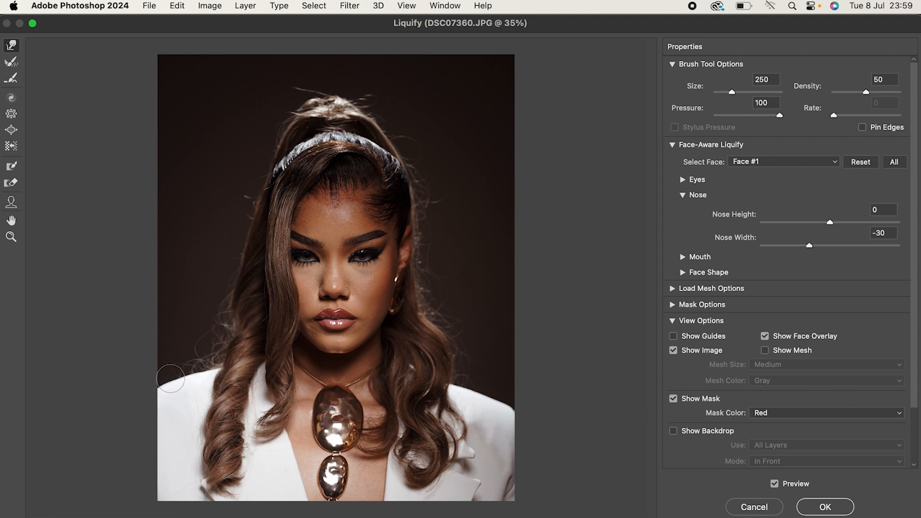
left_click_drag(163, 380, 157, 384)
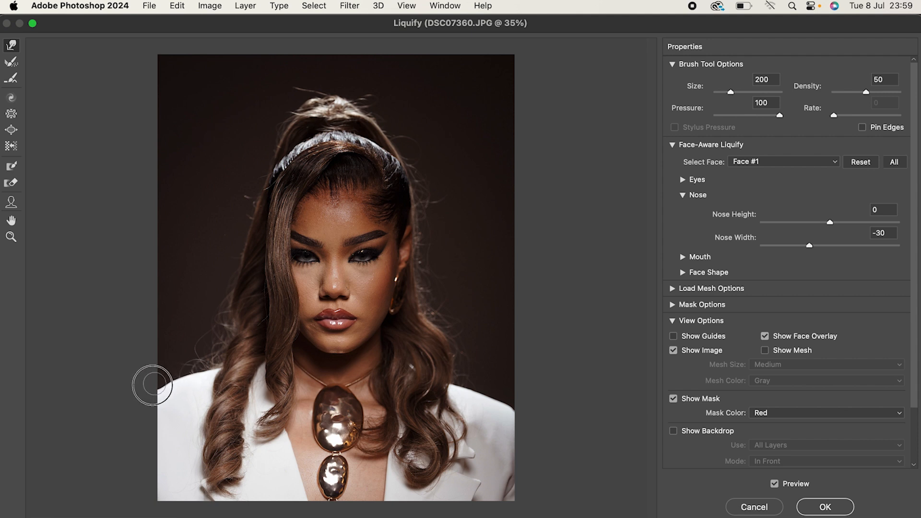
key("bracketleft")
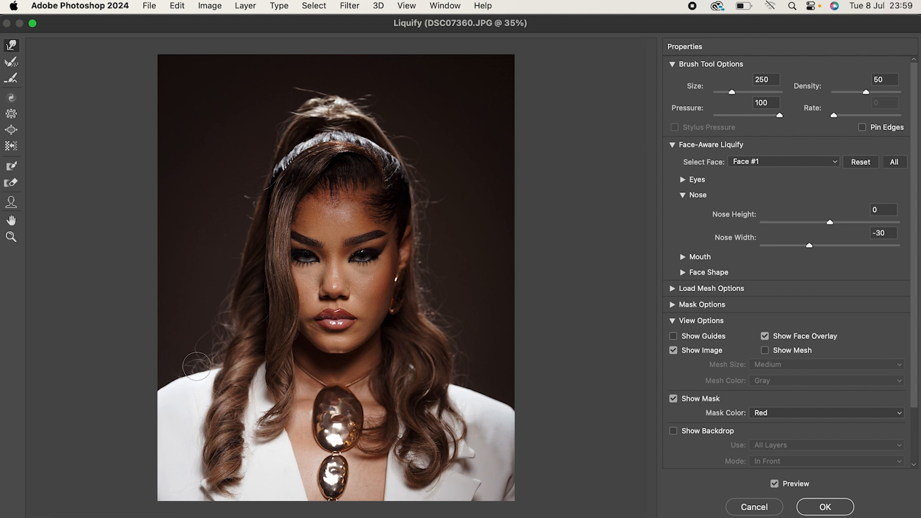
key("bracketleft")
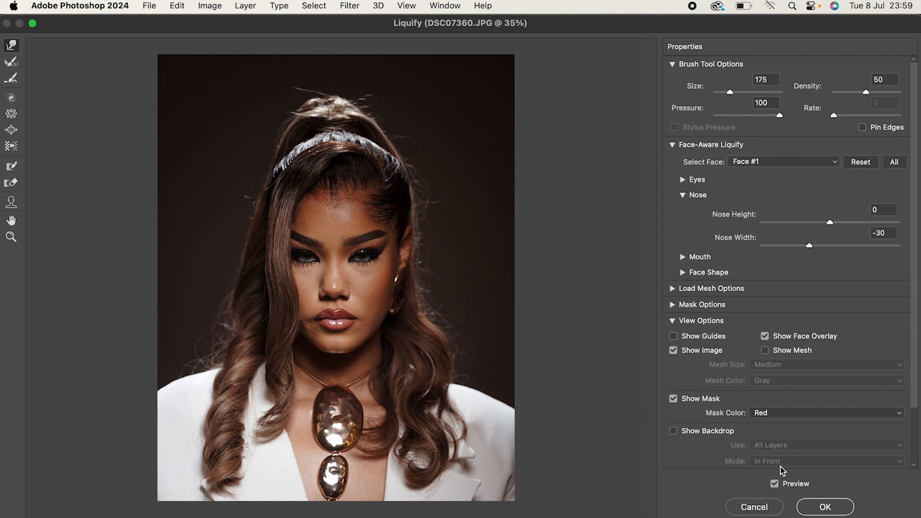
Compare the portrait before and after reshaping, and apply the Liquify changes.
left_click(774, 484)
left_click(774, 484)
left_click(774, 483)
left_click(774, 483)
left_click(832, 509)
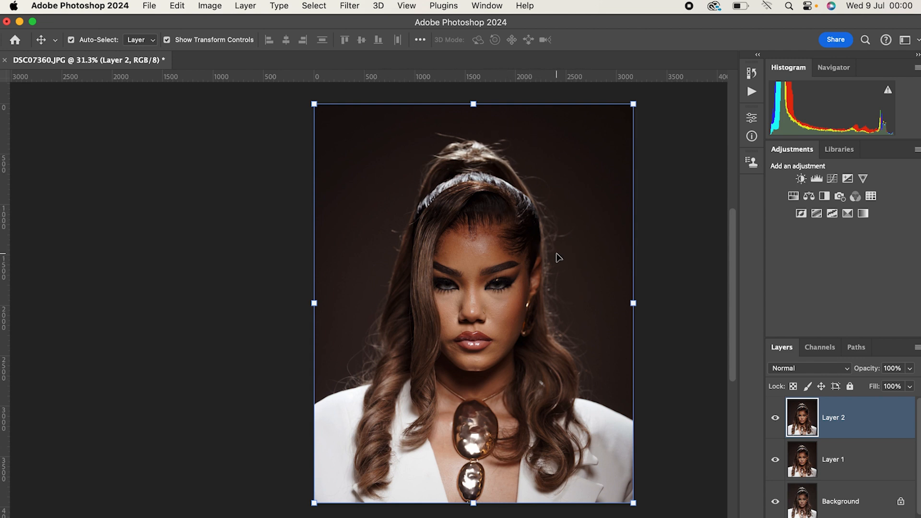
Duplicate Layer 2 and switch to a workspace that shows the toolbar and layer properties.
key("super+j")
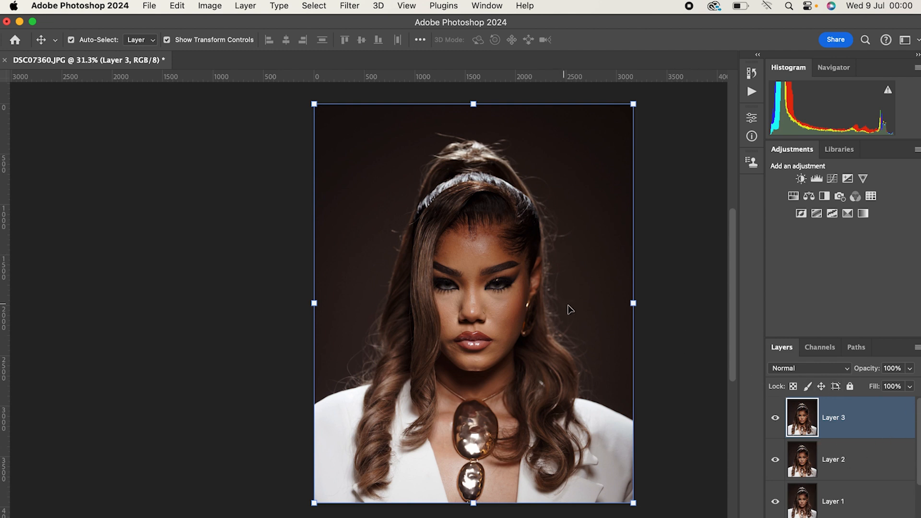
left_click_drag(554, 314, 474, 310)
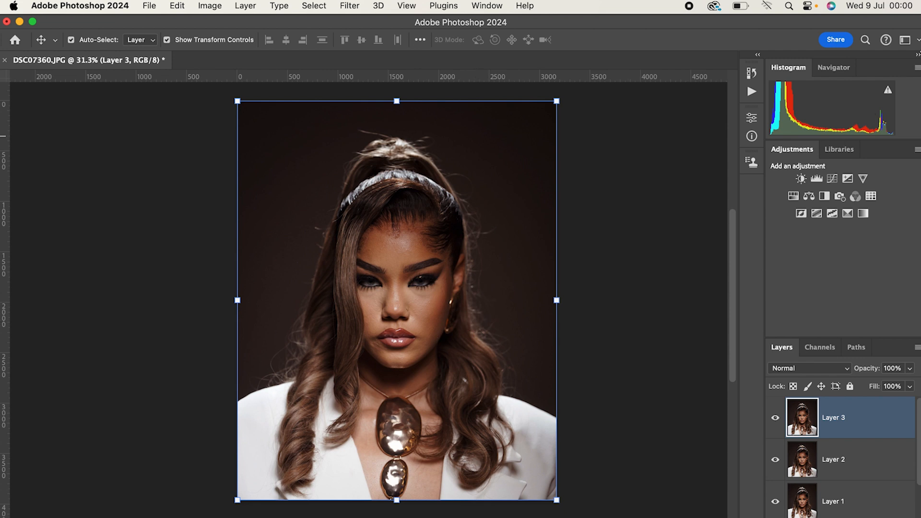
left_click(905, 40)
left_click(874, 56)
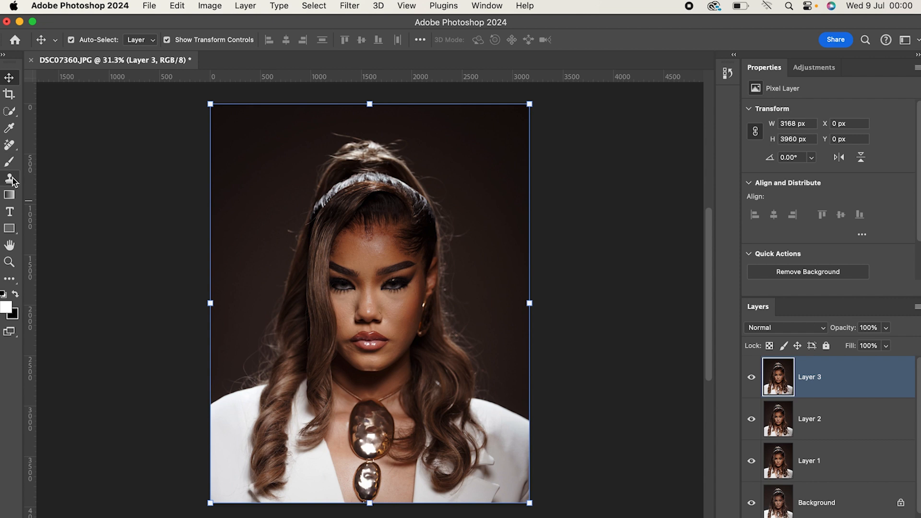
Clone clean background over the flyaway hairs beside the curls above the image's right shoulder, using a 150 px Clone Stamp brush.
left_click(11, 180)
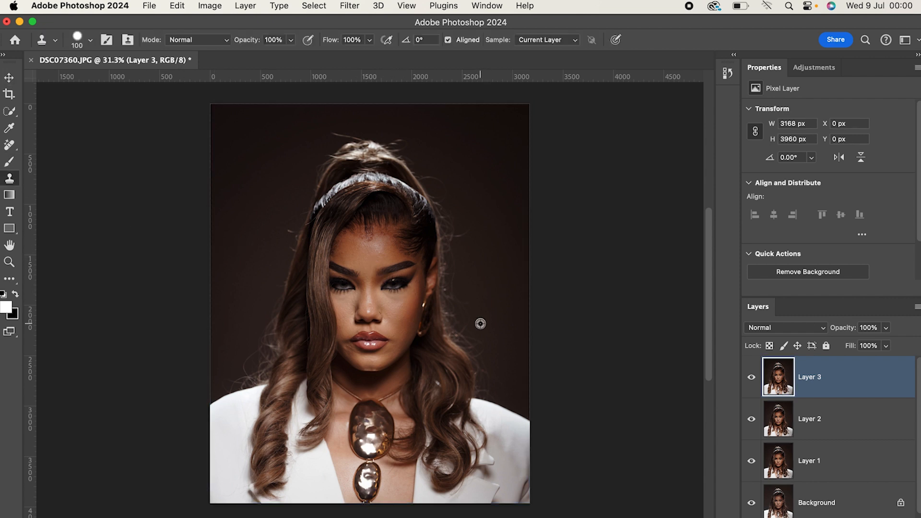
scroll(480, 324, "up", 5)
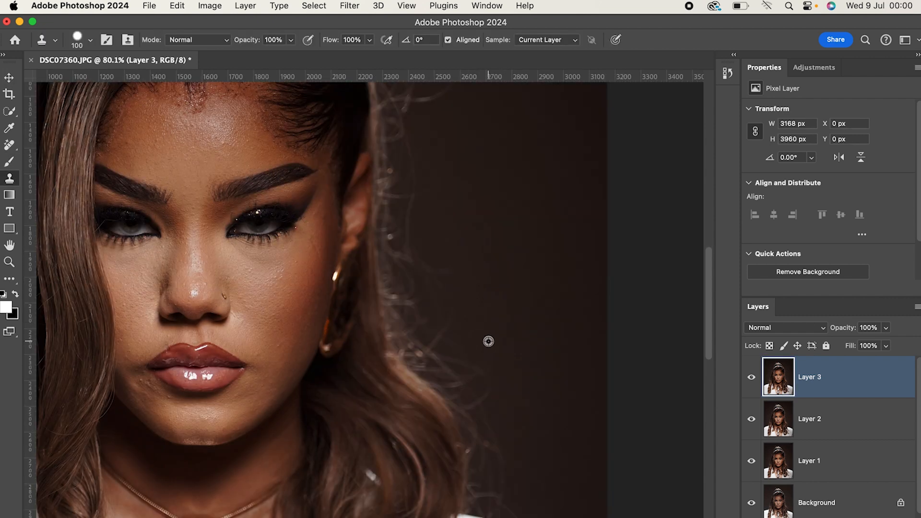
scroll(518, 413, "down", 2)
key("bracketright")
key("bracketright")
key("bracketright")
key("bracketleft")
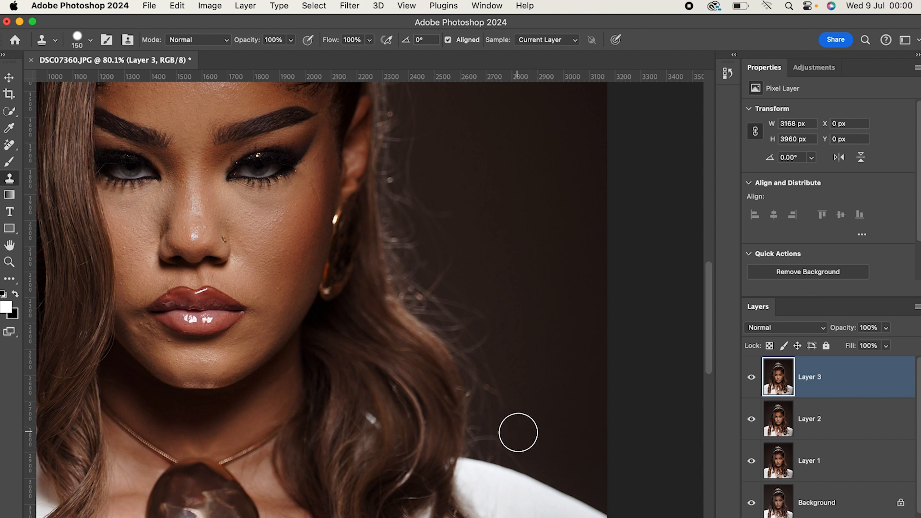
left_click_drag(491, 438, 504, 363)
left_click_drag(517, 408, 507, 434)
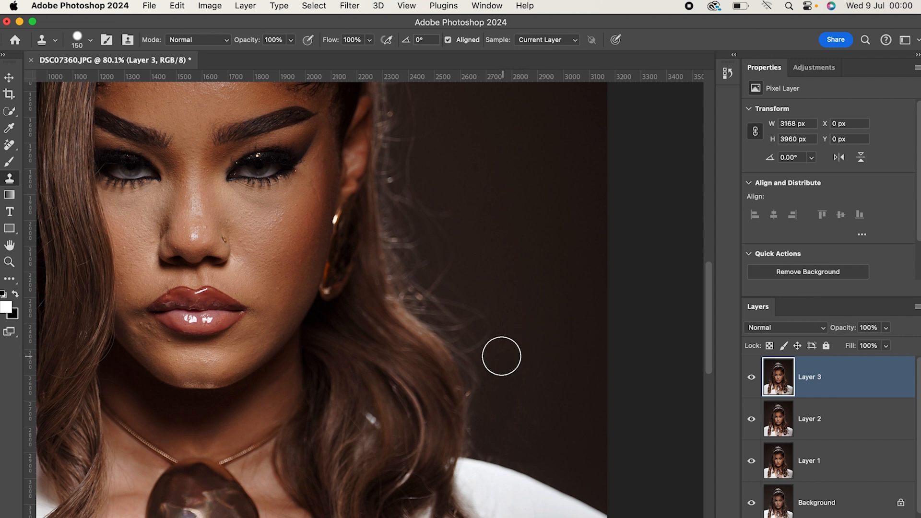
Clone out the flyaway hairs beside the ear and earring on the image's right side with a 250 px brush.
key("bracketright")
key("bracketright")
left_click(496, 267, "alt")
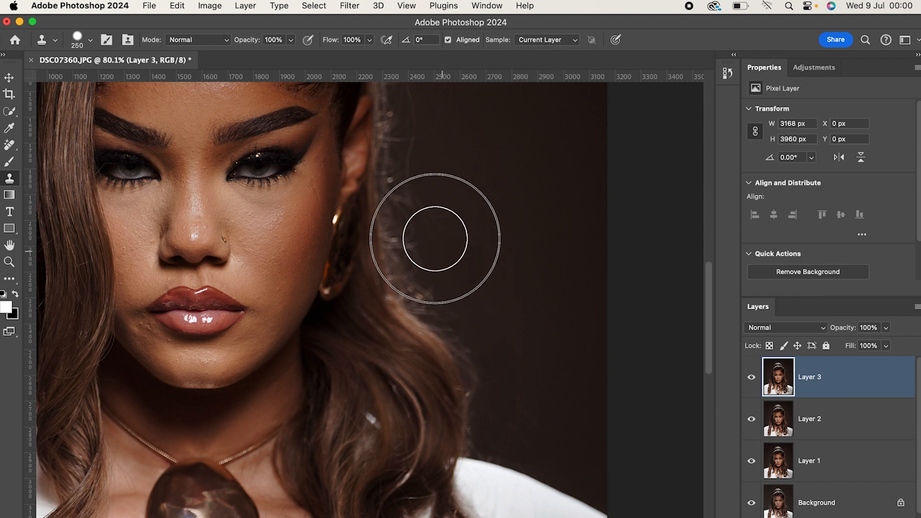
scroll(473, 204, "up", 3)
left_click(453, 163, "alt")
mouse_move(423, 147)
left_mouse_down()
mouse_move(466, 240)
mouse_move(429, 282)
left_mouse_up()
left_click(442, 230, "alt")
left_click(444, 279, "alt")
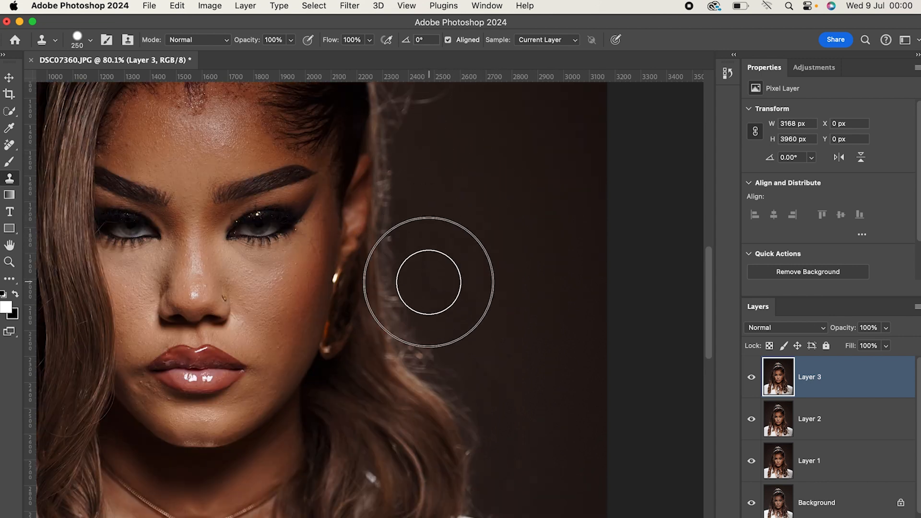
Clone out the stray hairs beside the headband on the image's right side and above the ponytail.
scroll(452, 321, "up", 1)
scroll(480, 377, "up", 1)
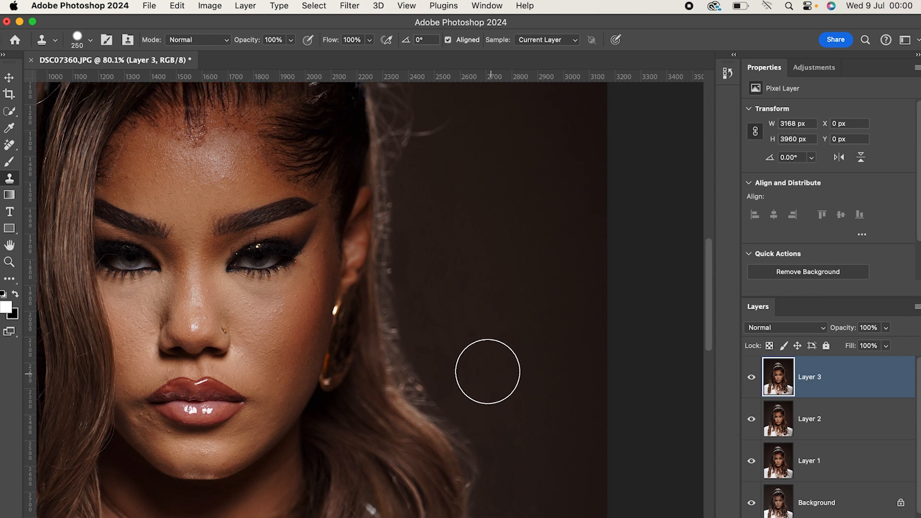
scroll(489, 385, "up", 5)
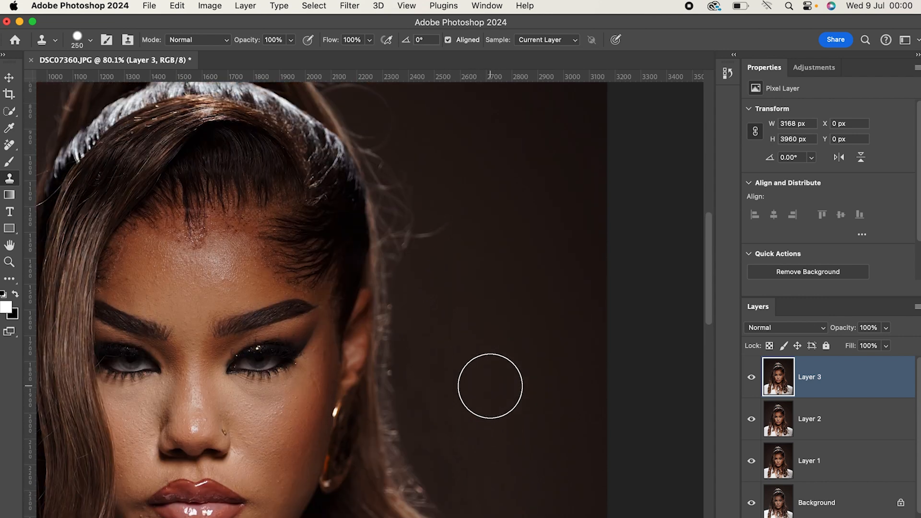
left_click(449, 177, "alt")
mouse_move(397, 153)
left_mouse_down()
mouse_move(423, 219)
mouse_move(440, 226)
left_mouse_up()
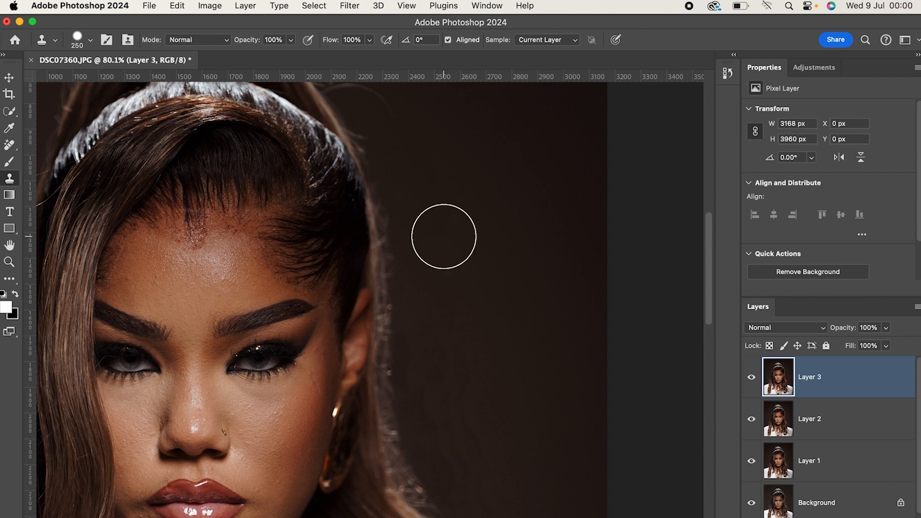
scroll(444, 236, "up", 5)
left_click(397, 189, "alt")
left_click_drag(392, 219, 416, 236)
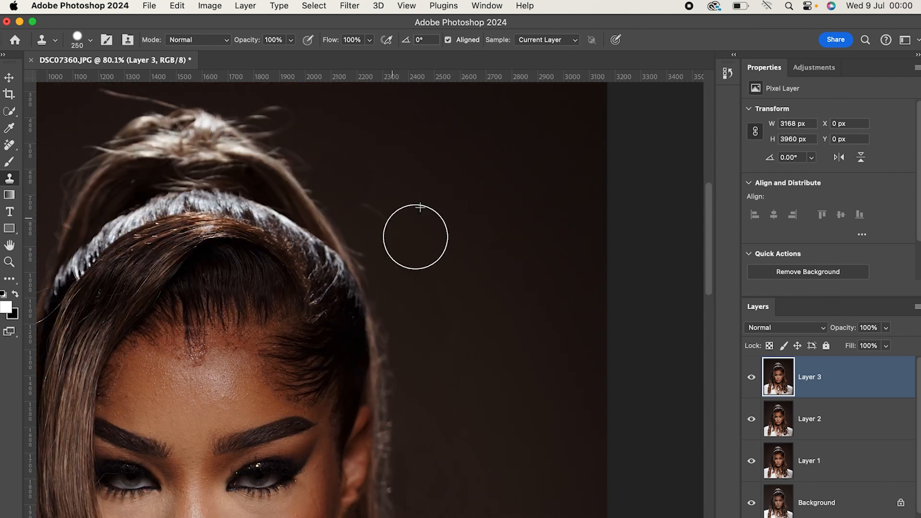
scroll(416, 236, "up", 3)
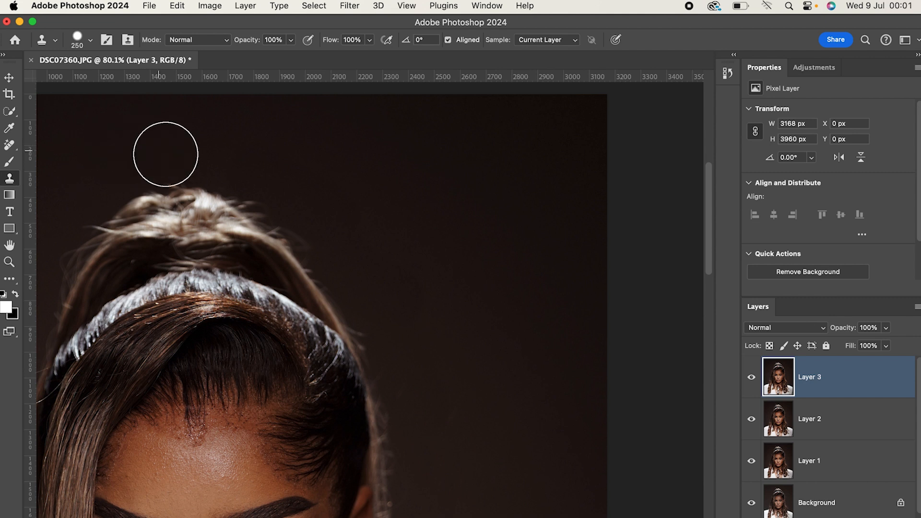
Undo the misplaced clone beside the hair on the image's left side and clone out the flyaways there with clean background.
left_click_drag(263, 345, 499, 315)
left_click(261, 366)
scroll(259, 366, "down", 1)
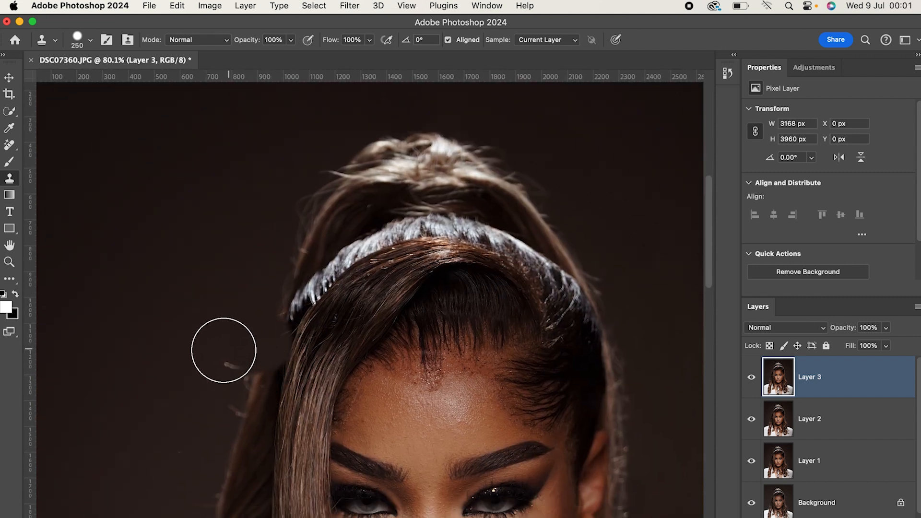
key("super+z")
left_click(190, 353, "alt")
left_click(219, 366)
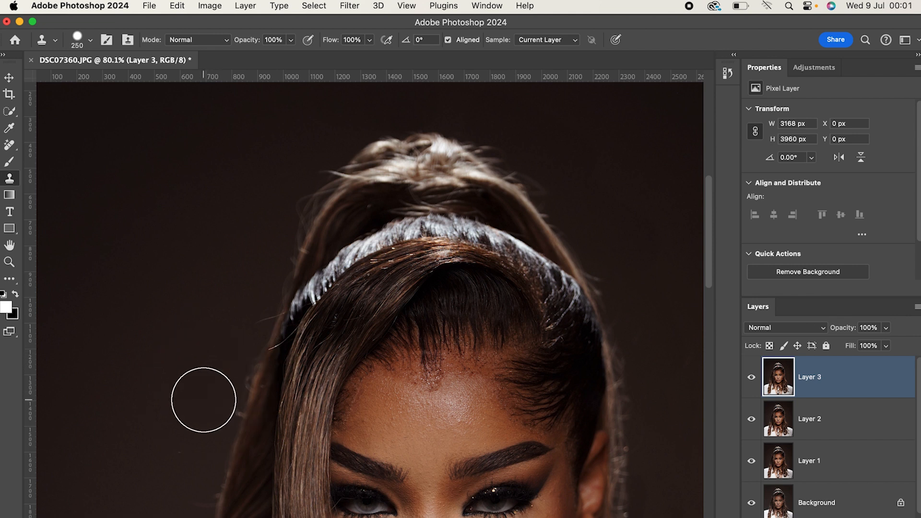
left_click(205, 364, "alt")
left_click_drag(220, 389, 224, 350)
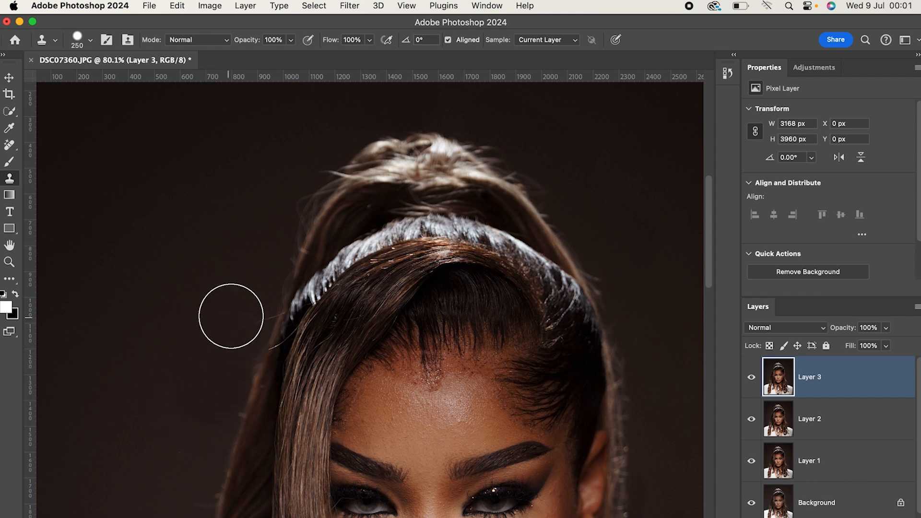
Clone dark background over the flyaway hairs along the long waves on the image's left side, down to the shoulder.
scroll(287, 364, "down", 5)
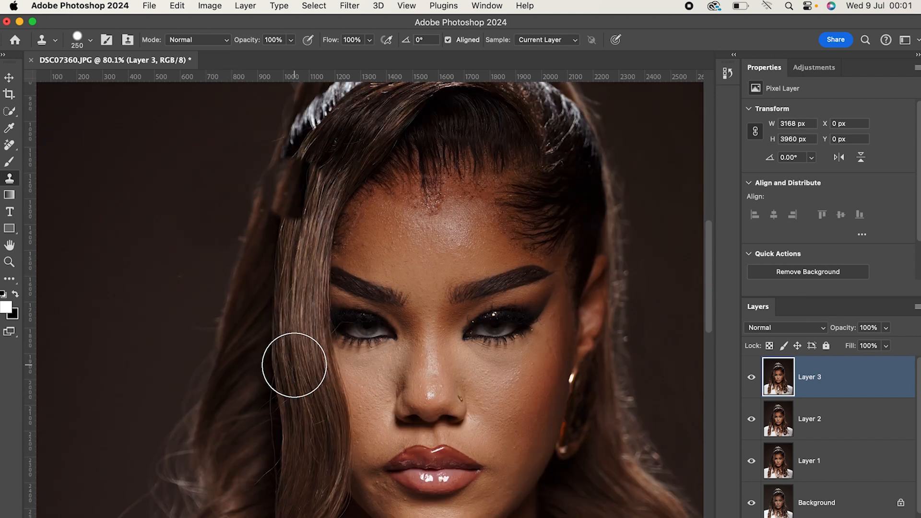
scroll(336, 366, "down", 4)
left_click_drag(339, 350, 479, 361)
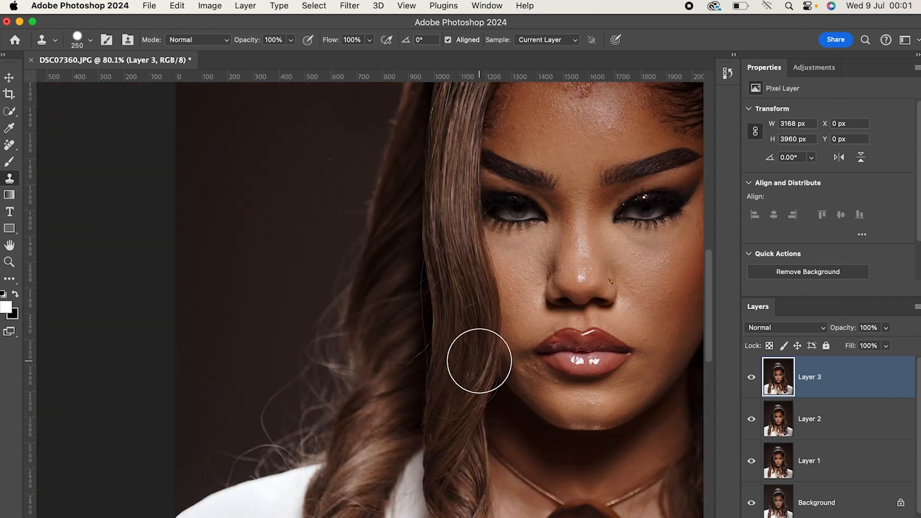
mouse_move(241, 437)
left_mouse_down()
mouse_move(256, 422)
mouse_move(258, 391)
left_mouse_up()
left_click(250, 380)
left_click(251, 438)
mouse_move(251, 438)
left_mouse_down()
mouse_move(266, 379)
mouse_move(284, 347)
left_mouse_up()
scroll(280, 317, "down", 1)
left_click(279, 311, "alt")
mouse_move(300, 379)
left_mouse_down()
mouse_move(308, 328)
mouse_move(304, 277)
left_mouse_up()
left_click(316, 186, "alt")
mouse_move(333, 202)
left_mouse_down()
mouse_move(324, 279)
mouse_move(304, 302)
left_mouse_up()
left_click(291, 315, "alt")
left_click(312, 305)
Clean up the remaining stray hairs between the curls and the jacket's shoulder on the image's left side.
scroll(222, 421, "up", 1)
mouse_move(218, 449)
left_mouse_down()
mouse_move(260, 423)
mouse_move(266, 440)
mouse_move(229, 446)
left_mouse_up()
left_click(256, 422, "alt")
left_click(265, 413, "alt")
left_click_drag(280, 431, 283, 423)
left_click_drag(301, 359, 296, 354)
left_click(297, 363, "alt")
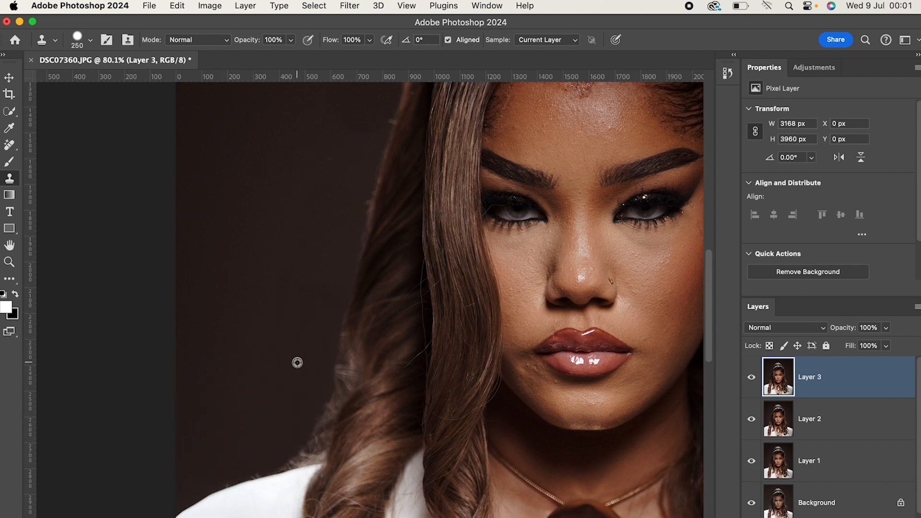
Clone out the stray hairs along the image's left side of the ponytail.
scroll(298, 363, "down", 3, "alt")
scroll(396, 366, "up", 5)
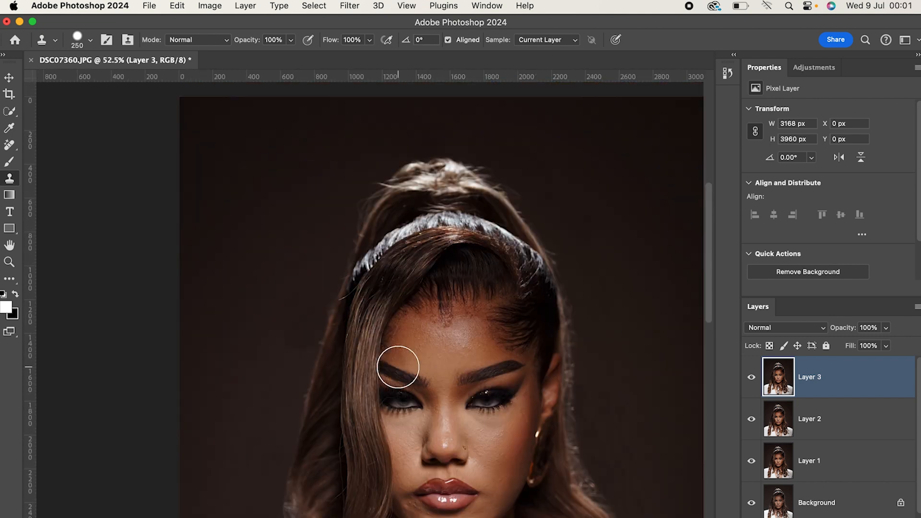
left_click(346, 186, "alt")
left_click_drag(361, 187, 329, 229)
Patch the background beside the top of the ponytail on the image's right side with clean backdrop using the Patch tool.
scroll(600, 311, "down", 2, "alt")
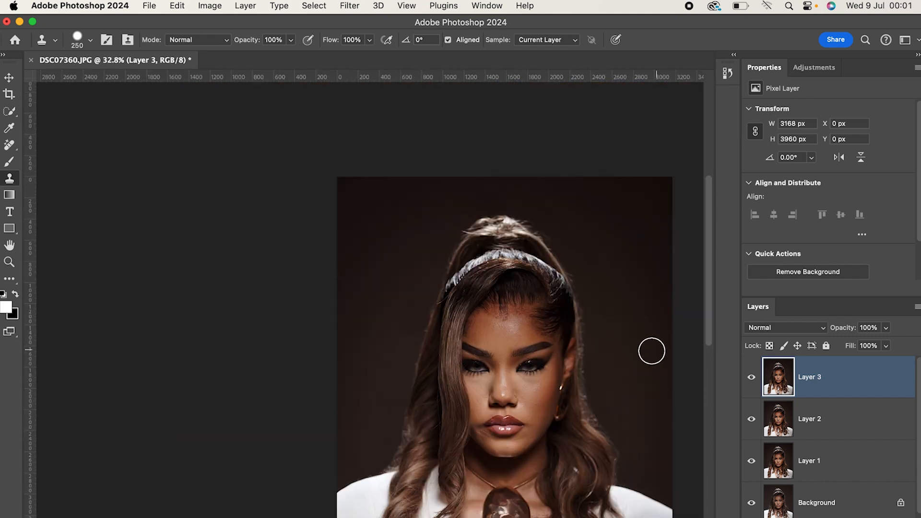
key("j")
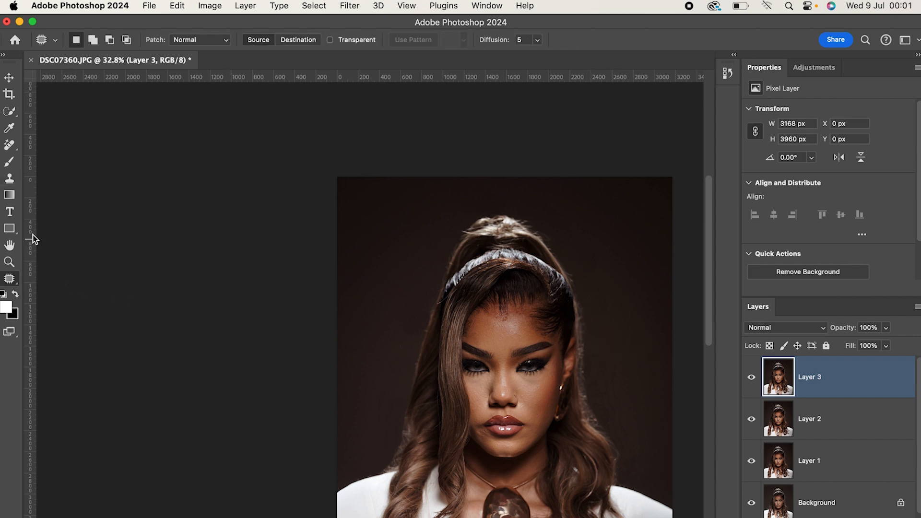
left_click_drag(573, 347, 468, 331)
left_click_drag(447, 193, 450, 196)
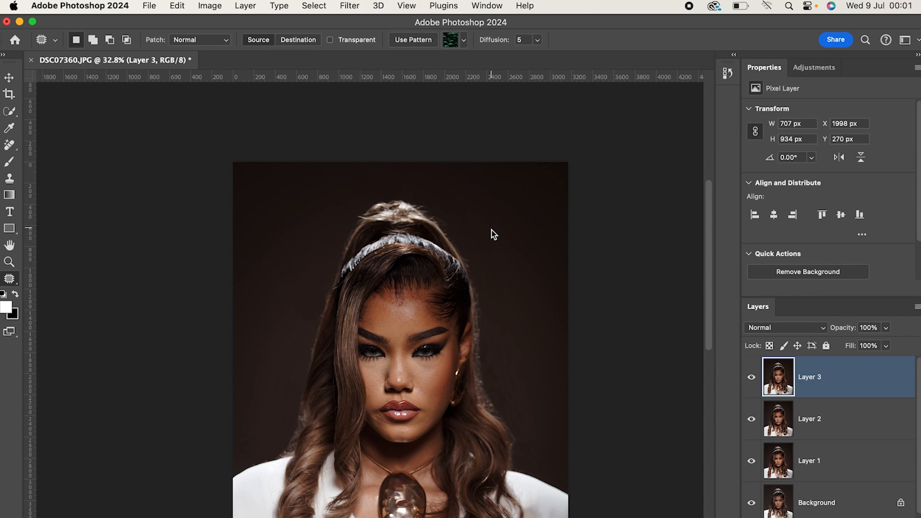
left_click_drag(491, 229, 544, 220)
key("super+d")
Patch the uneven background beside the face and long waves on the image's right side.
mouse_move(509, 291)
left_mouse_down()
mouse_move(493, 284)
mouse_move(520, 376)
mouse_move(512, 308)
left_mouse_up()
left_click(543, 364)
mouse_move(499, 358)
left_mouse_down()
mouse_move(495, 374)
mouse_move(523, 427)
mouse_move(541, 377)
mouse_move(523, 366)
left_mouse_up()
left_click_drag(528, 413, 538, 328)
key("super+d")
Patch the background beside the long waves on the image's left side with the smoother backdrop above it.
mouse_move(277, 366)
left_mouse_down()
mouse_move(257, 377)
mouse_move(284, 407)
mouse_move(290, 344)
mouse_move(277, 313)
left_mouse_up()
mouse_move(297, 272)
left_mouse_down()
mouse_move(304, 327)
mouse_move(317, 316)
mouse_move(319, 263)
mouse_move(274, 242)
left_mouse_up()
mouse_move(273, 344)
left_mouse_down()
mouse_move(257, 421)
mouse_move(282, 432)
mouse_move(302, 366)
mouse_move(278, 373)
mouse_move(278, 274)
left_mouse_up()
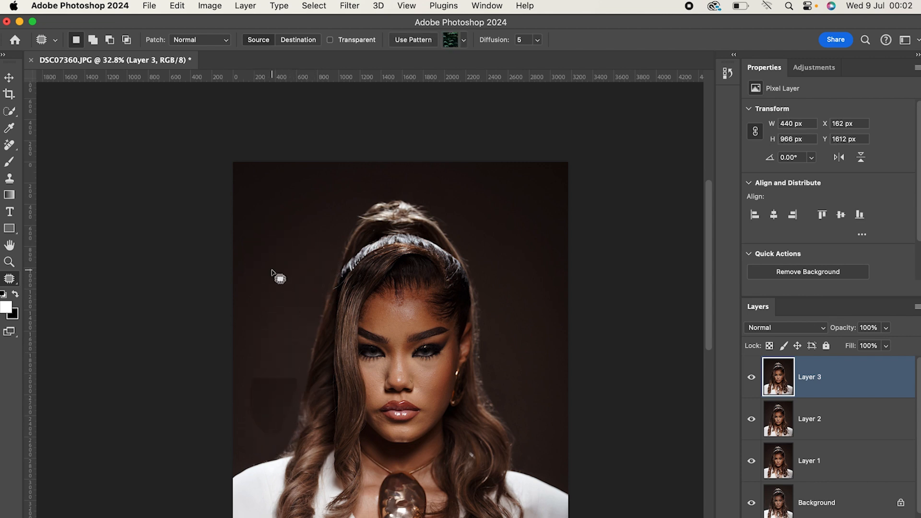
key("ctrl+d")
Patch the background beside the ponytail and upper hair on the image's left side.
mouse_move(297, 182)
left_mouse_down()
mouse_move(287, 223)
mouse_move(321, 231)
mouse_move(356, 194)
left_mouse_up()
left_click_drag(309, 212, 268, 273)
key("ctrl+d")
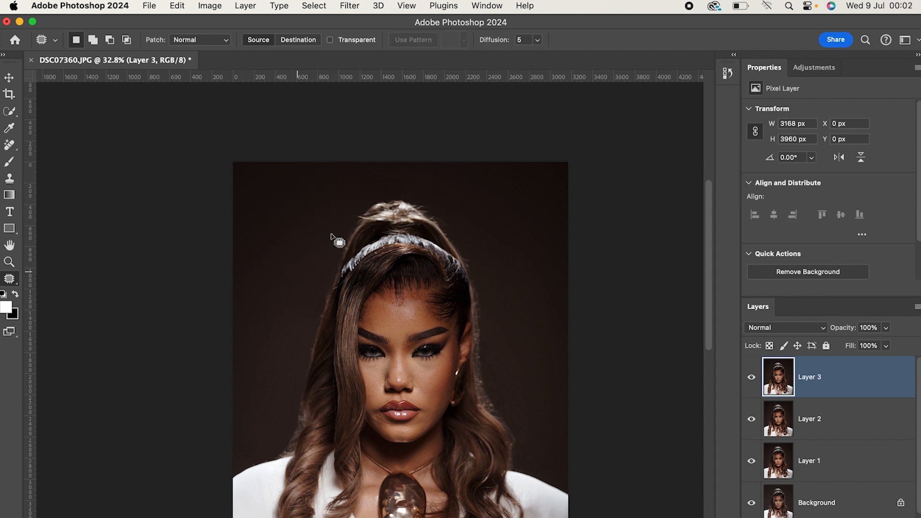
mouse_move(311, 217)
left_mouse_down()
mouse_move(303, 267)
mouse_move(312, 304)
mouse_move(335, 247)
mouse_move(321, 215)
left_mouse_up()
left_click_drag(321, 214, 310, 219)
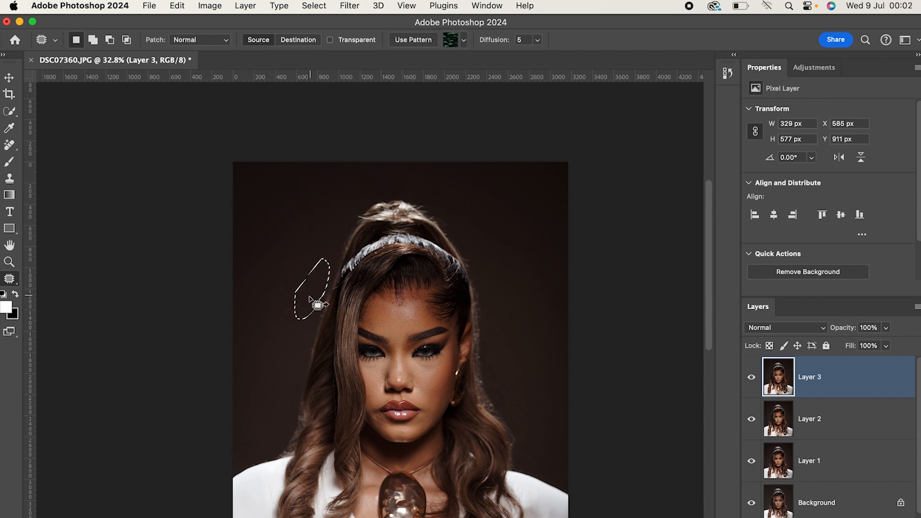
left_click_drag(311, 295, 285, 281)
key("ctrl+d")
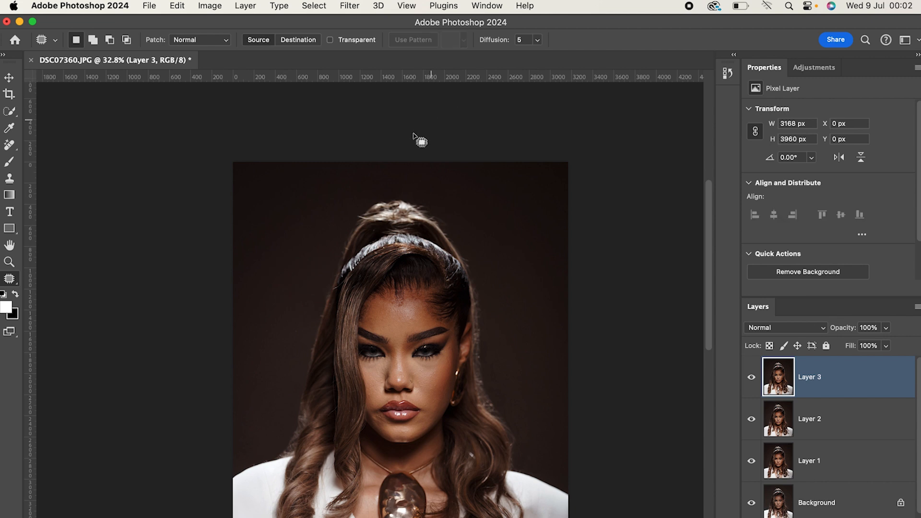
Even out the upper background on the image's right side by patching it with the neighbouring backdrop.
mouse_move(438, 175)
left_mouse_down()
mouse_move(474, 226)
mouse_move(482, 205)
mouse_move(524, 261)
mouse_move(496, 194)
left_mouse_up()
left_click(535, 231)
left_click_drag(495, 232, 541, 242)
key("super+d")
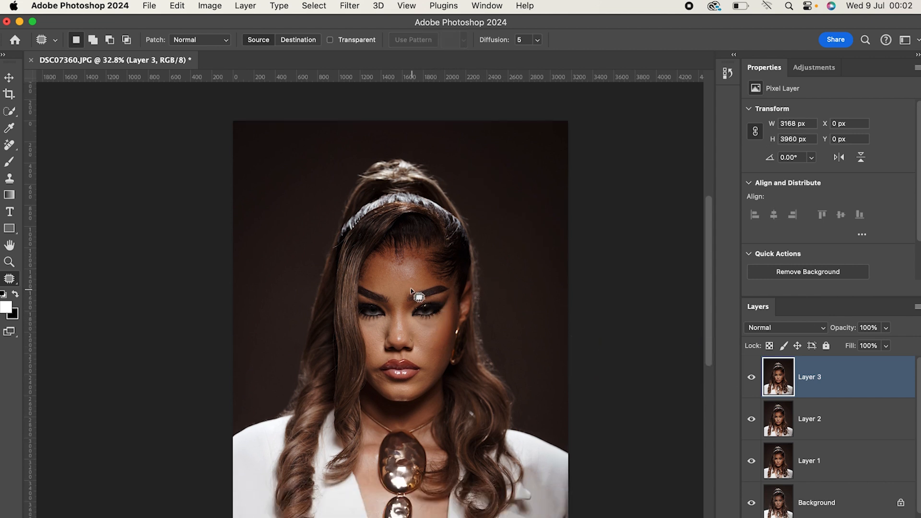
Select the stray hair just below the headband on the image's left side and remove it with a Content-Aware fill.
scroll(409, 285, "up", 6)
scroll(410, 286, "down", 2)
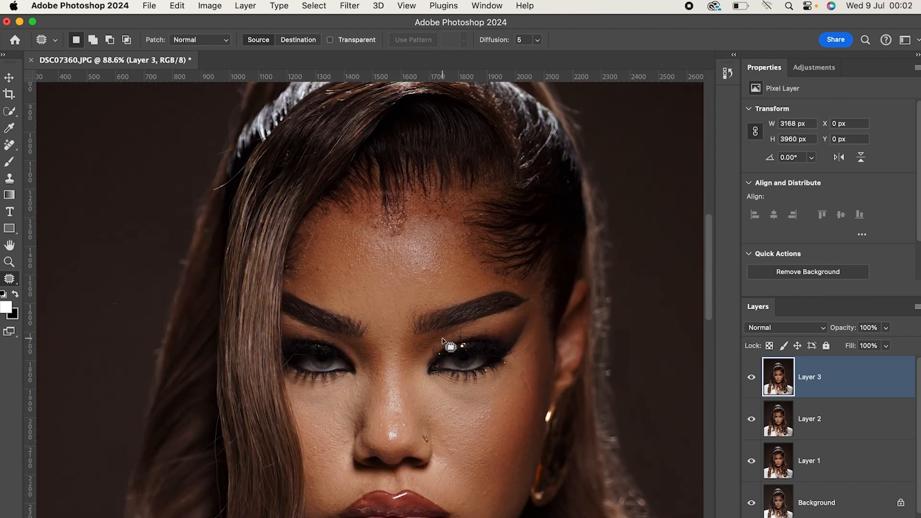
scroll(449, 344, "down", 3)
scroll(384, 269, "up", 2)
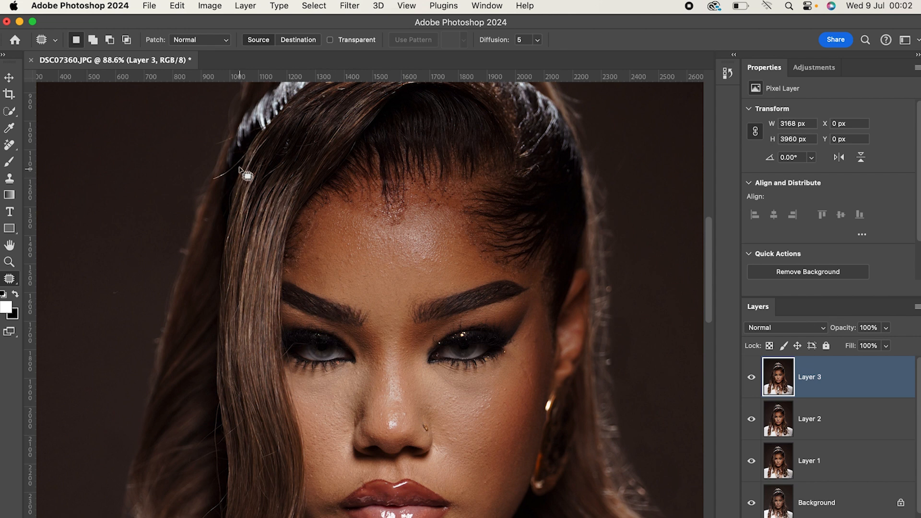
mouse_move(242, 153)
left_mouse_down()
mouse_move(214, 183)
mouse_move(246, 155)
mouse_move(243, 163)
left_mouse_up()
right_click(241, 167)
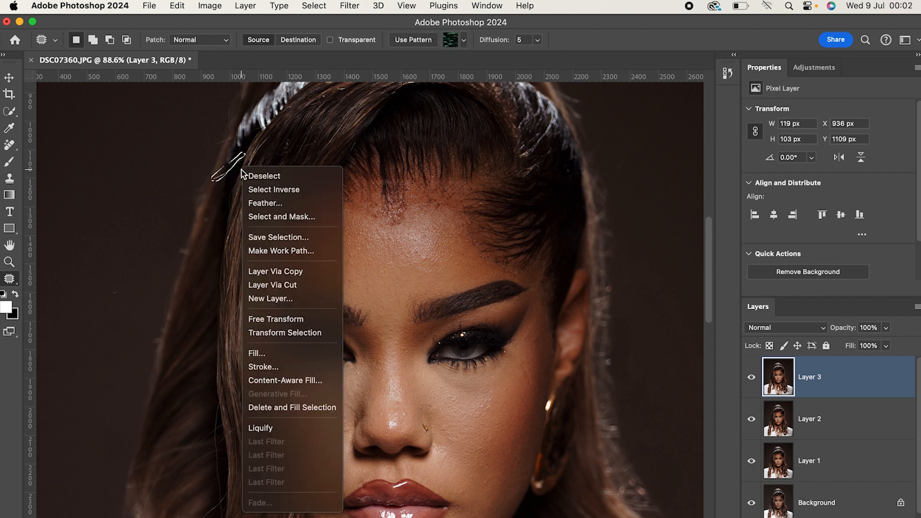
left_click(270, 355)
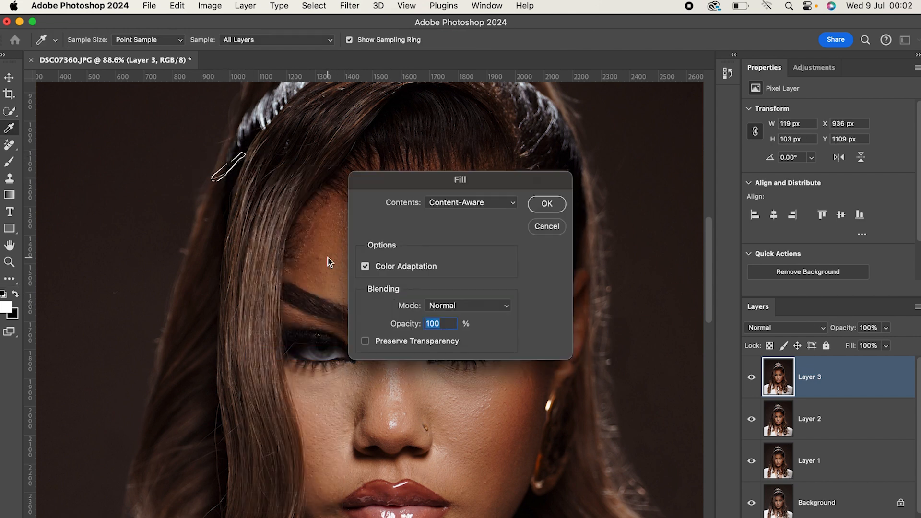
left_click(546, 203)
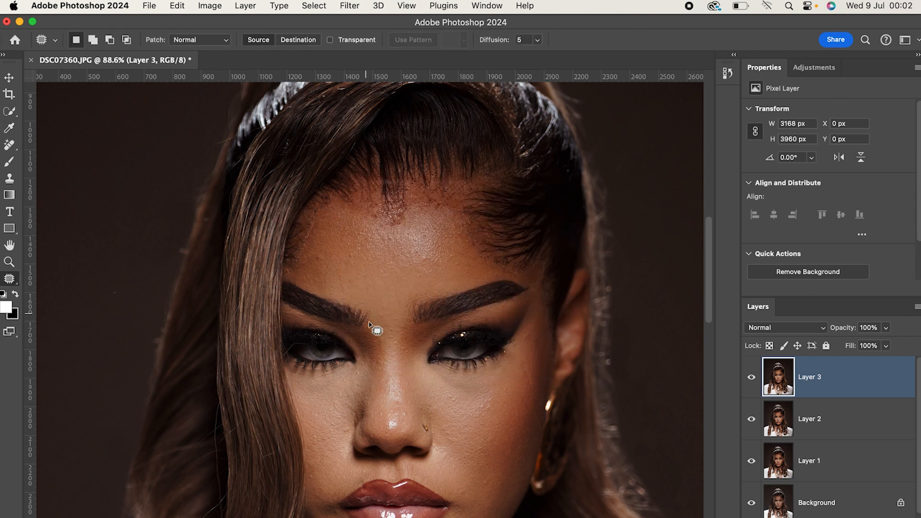
Remove the stray hair beside the long front strand at lip level with a Content-Aware fill and deselect.
scroll(526, 345, "down", 2)
scroll(527, 344, "down", 5)
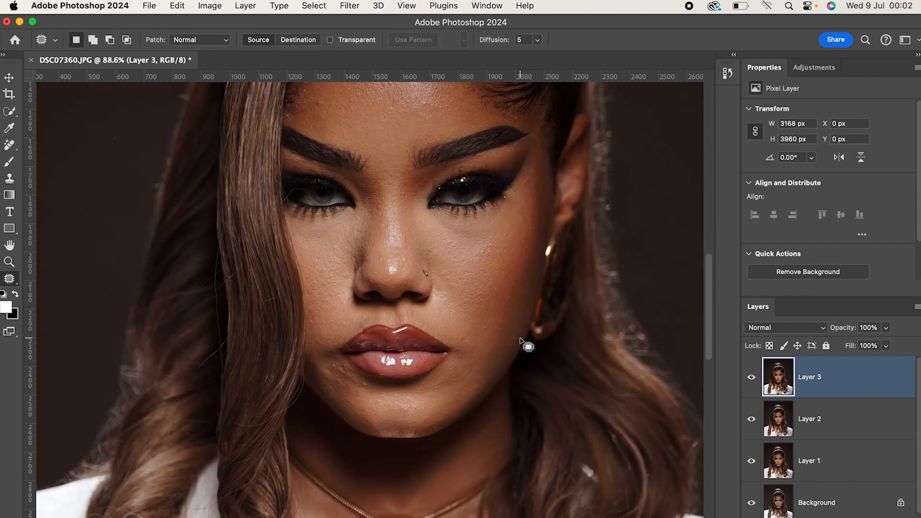
mouse_move(222, 329)
left_mouse_down()
mouse_move(193, 359)
mouse_move(207, 359)
mouse_move(224, 331)
left_mouse_up()
right_click(229, 351)
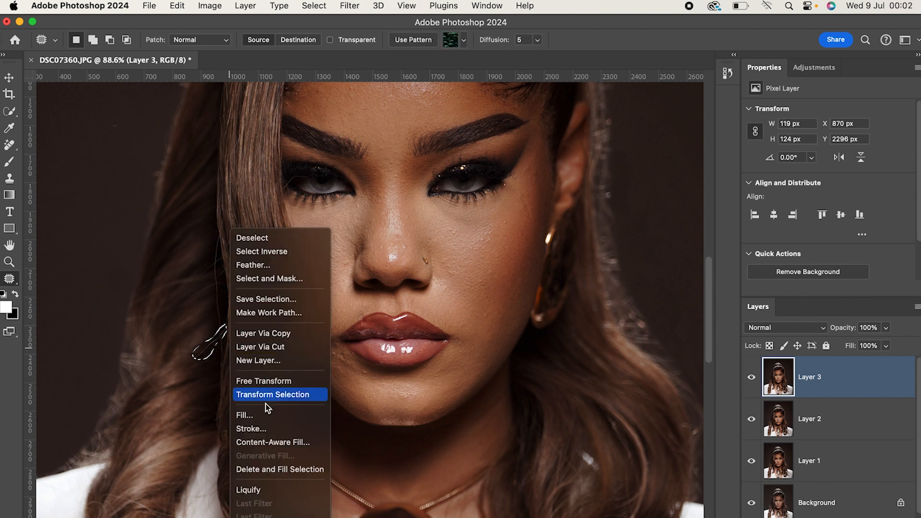
left_click(264, 413)
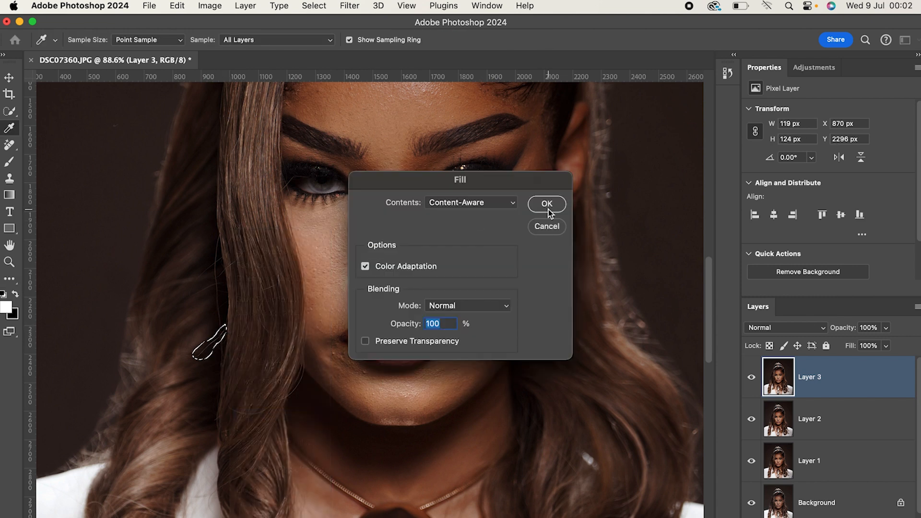
key("Return")
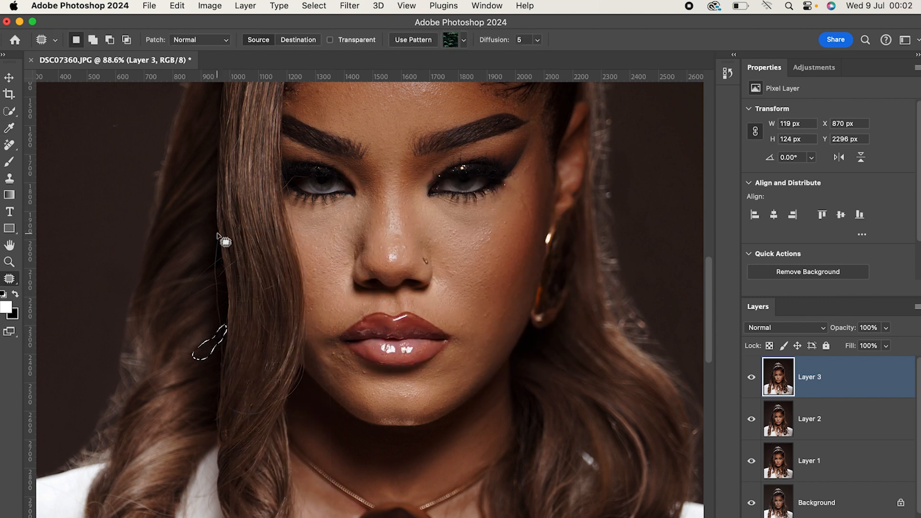
key("super+d")
Remove the thin flyaway along the outer edge of the front strand at nose level with a Content-Aware fill and deselect.
scroll(216, 239, "down", 1)
mouse_move(215, 223)
left_mouse_down()
mouse_move(217, 331)
mouse_move(217, 218)
left_mouse_up()
right_click(226, 229)
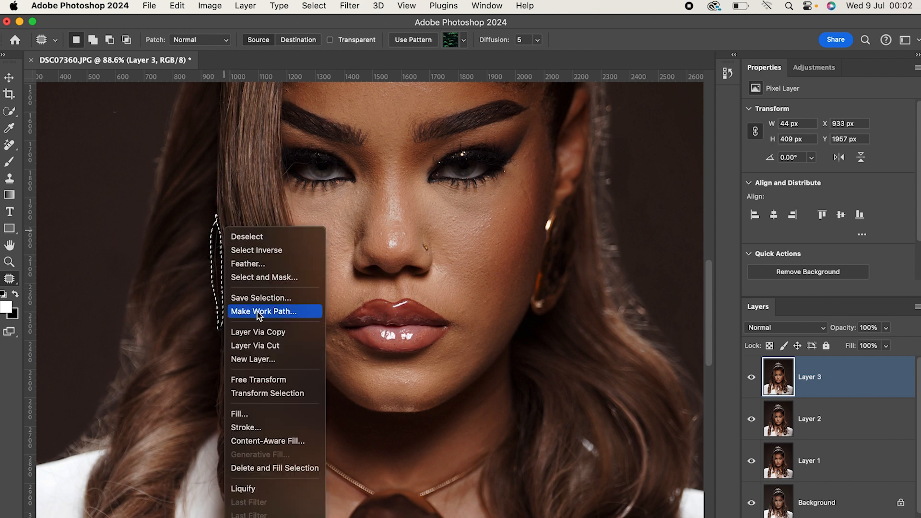
left_click(249, 413)
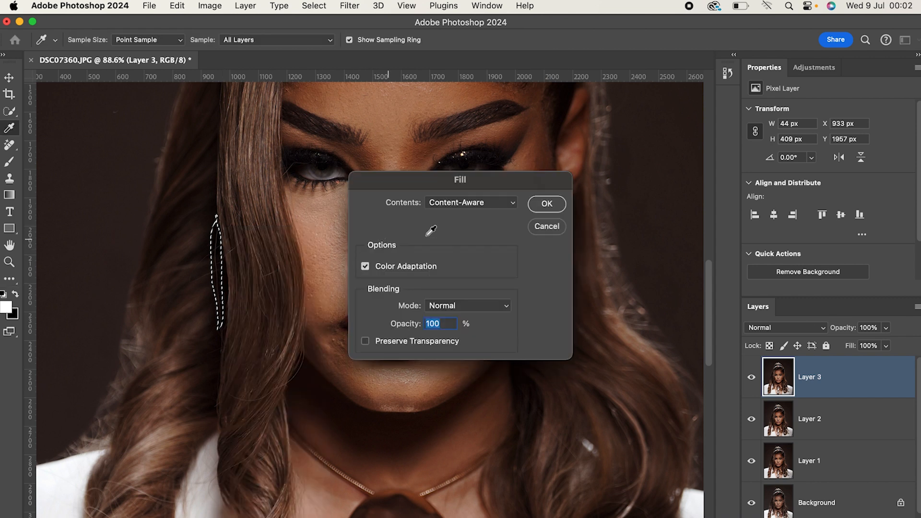
left_click(550, 205)
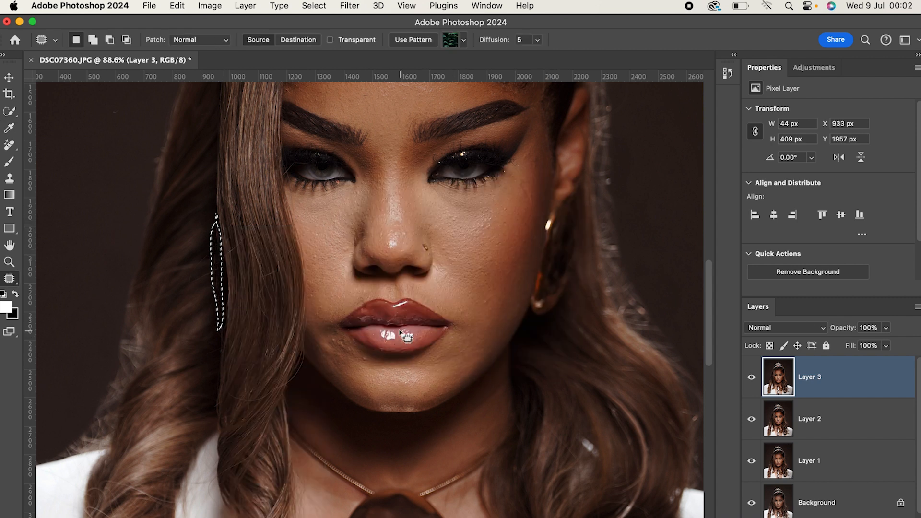
scroll(446, 321, "up", 3)
key("cmd+d")
Select the stray hairs crossing the outer corner of the eye on the image's left side and apply a Content-Aware fill.
scroll(438, 294, "up", 5)
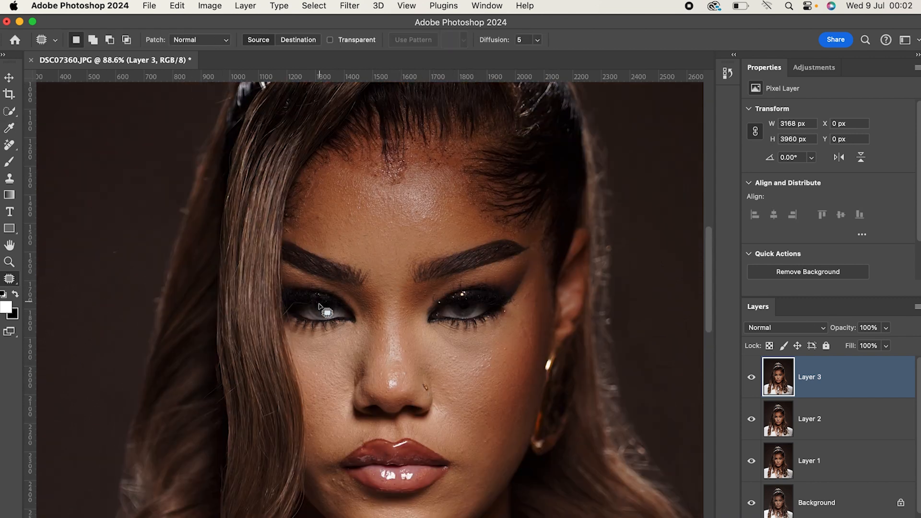
scroll(291, 318, "up", 5)
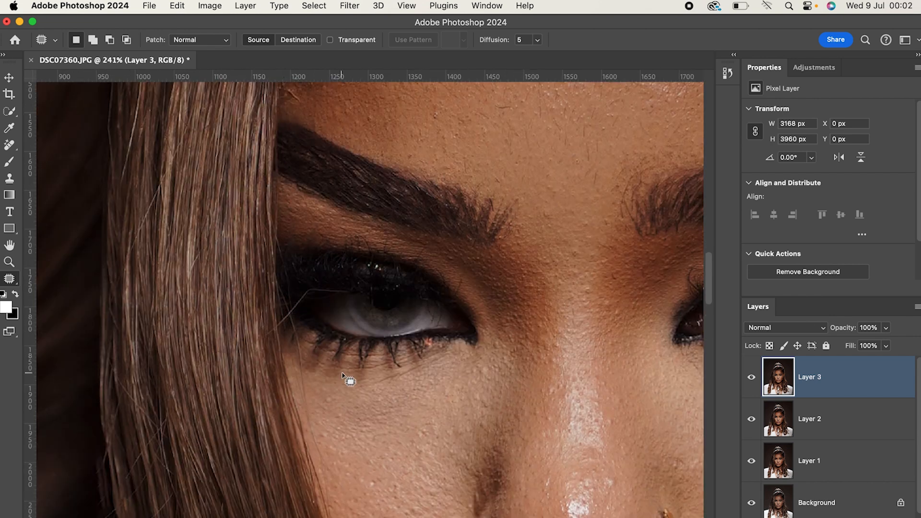
mouse_move(348, 290)
left_mouse_down()
mouse_move(308, 287)
mouse_move(271, 330)
mouse_move(288, 321)
mouse_move(299, 375)
mouse_move(293, 314)
mouse_move(319, 293)
mouse_move(358, 291)
left_mouse_up()
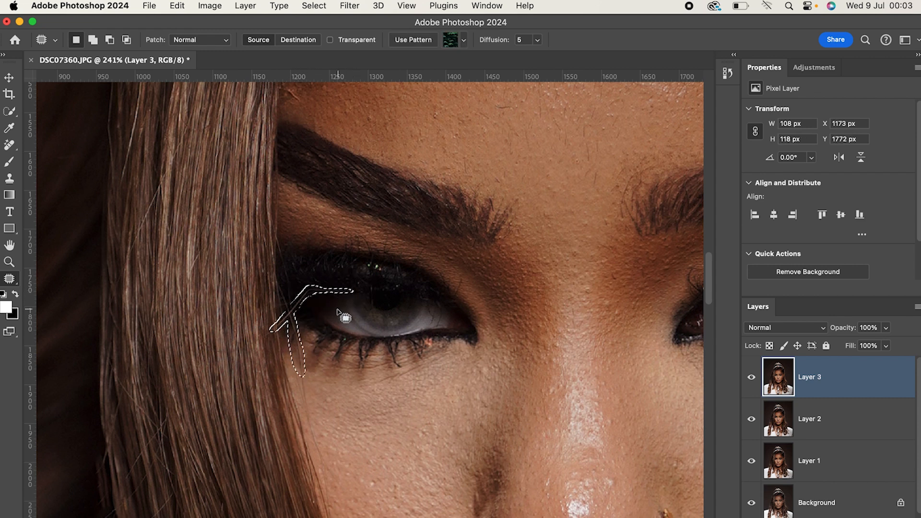
right_click(341, 330)
left_click(366, 414)
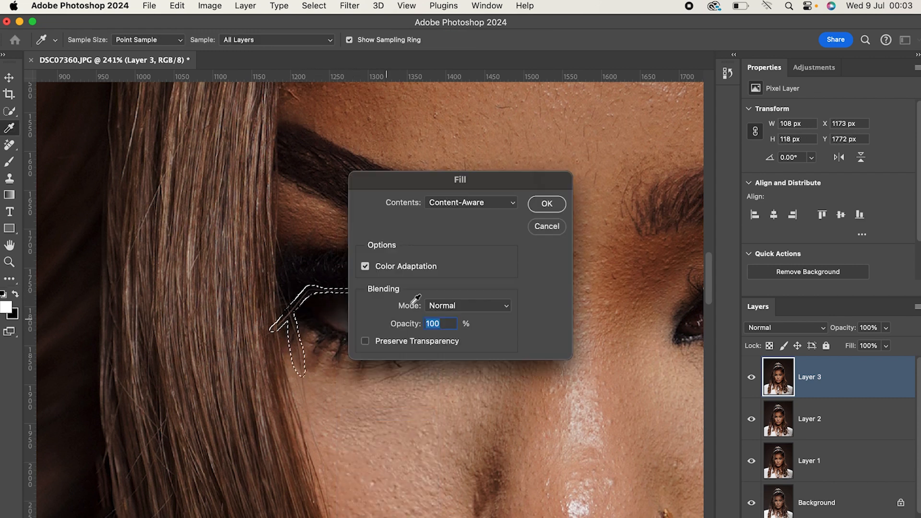
left_click(547, 203)
left_click(322, 372)
Patch the stray hair on the cheek below that eye and the small spot above the eyebrow beside the front strand.
mouse_move(288, 320)
left_mouse_down()
mouse_move(299, 341)
mouse_move(292, 325)
mouse_move(311, 370)
mouse_move(300, 405)
mouse_move(319, 462)
mouse_move(300, 370)
left_mouse_up()
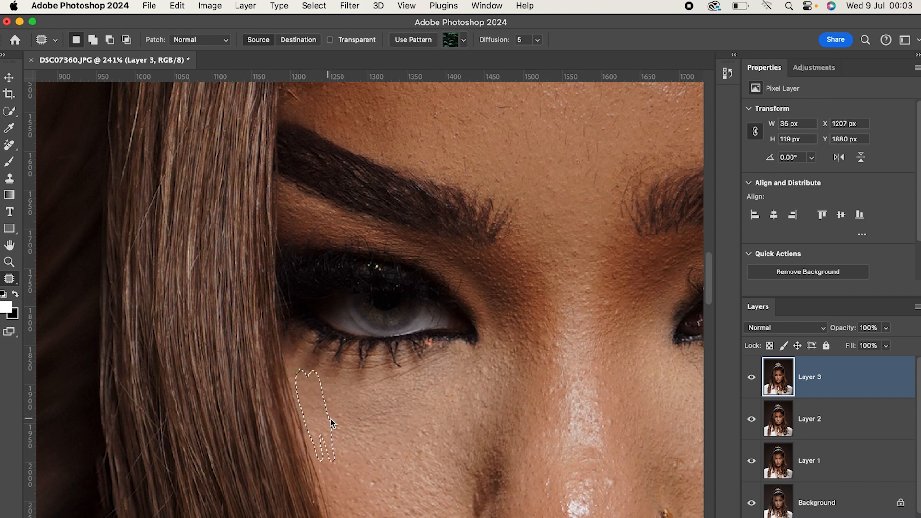
key("super+d")
scroll(360, 216, "up", 3)
mouse_move(289, 166)
left_mouse_down()
mouse_move(298, 155)
mouse_move(293, 164)
left_mouse_up()
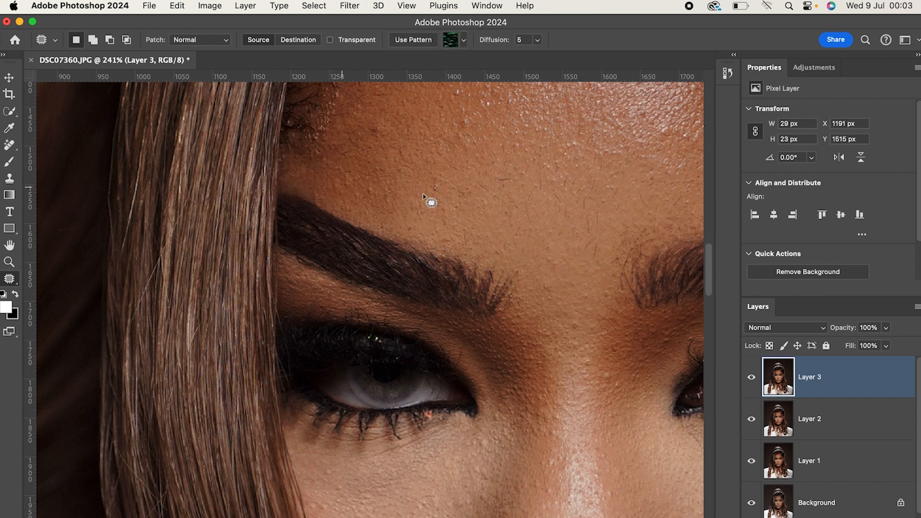
key("super+d")
Remove the dark streak on the forehead near the hairline on the image's left side with a Content-Aware fill.
left_click_drag(507, 186, 422, 297)
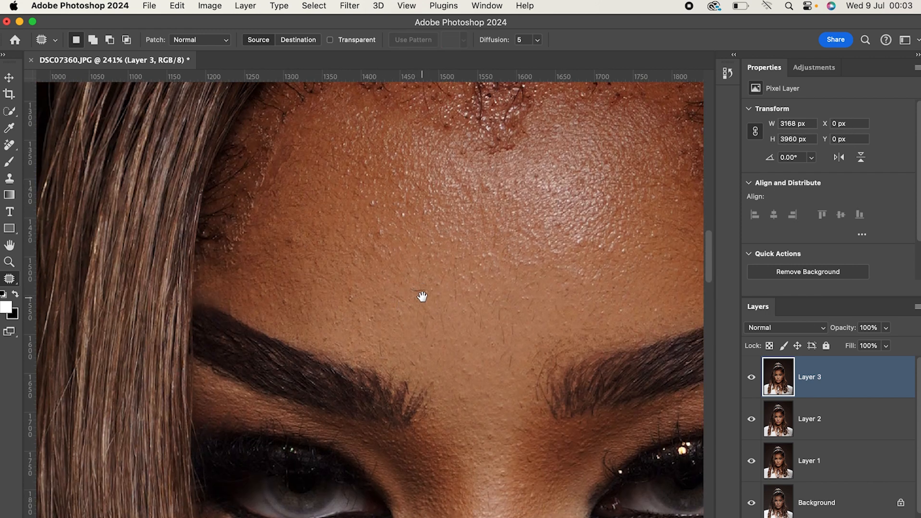
mouse_move(278, 139)
left_mouse_down()
mouse_move(232, 222)
mouse_move(257, 210)
mouse_move(296, 156)
mouse_move(308, 159)
left_mouse_up()
right_click(308, 158)
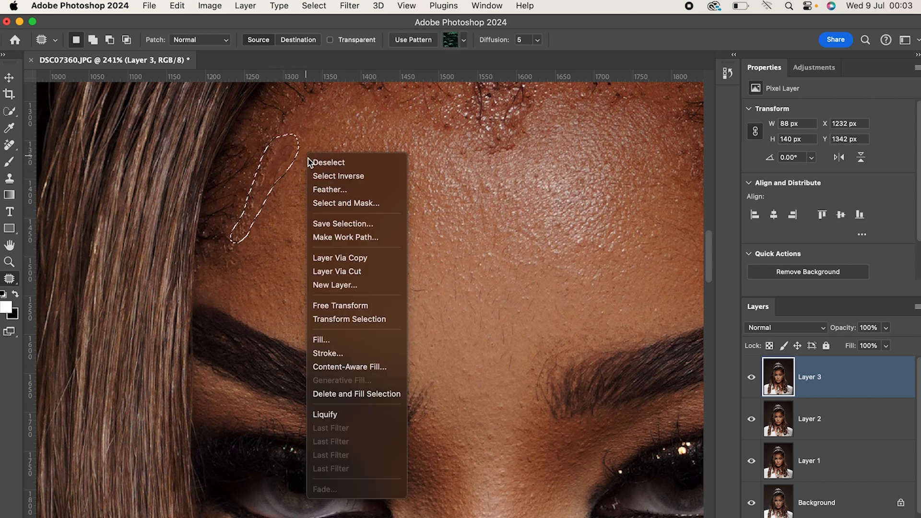
left_click(337, 338)
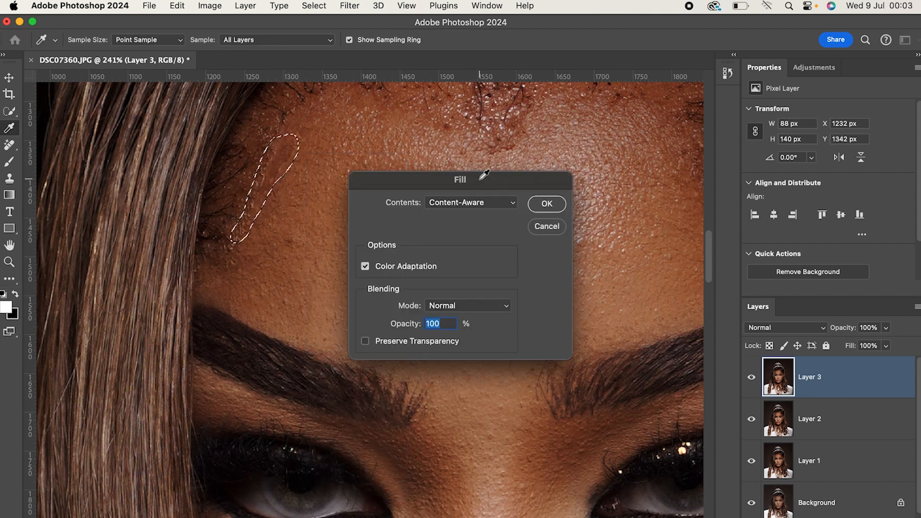
left_click(546, 203)
key("ctrl+d")
Remove the small flyaway outside the headband's lower end on the image's left side with a Content-Aware fill.
left_click_drag(501, 176, 366, 267)
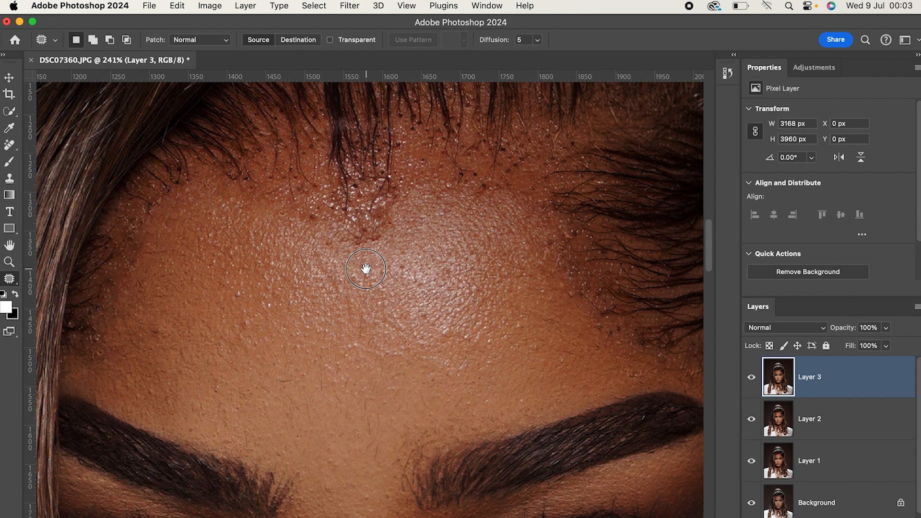
left_click_drag(541, 247, 491, 239)
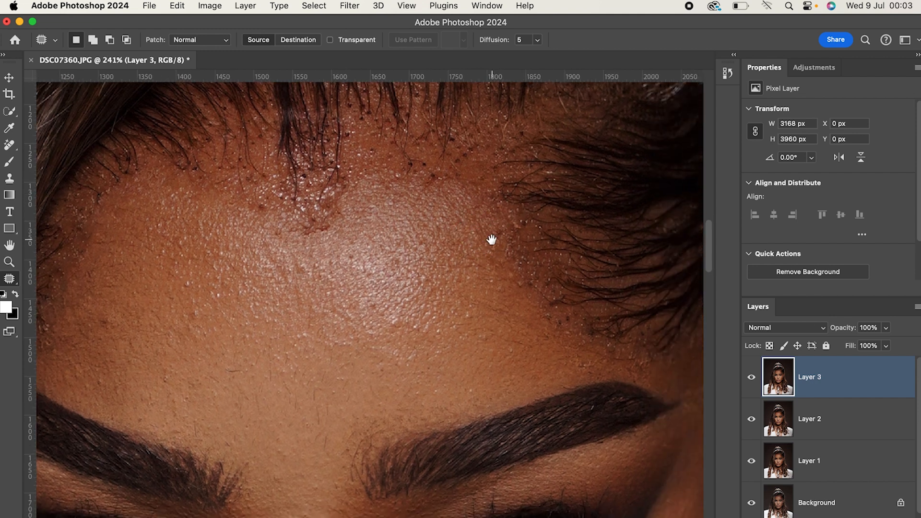
scroll(488, 238, "down", 5)
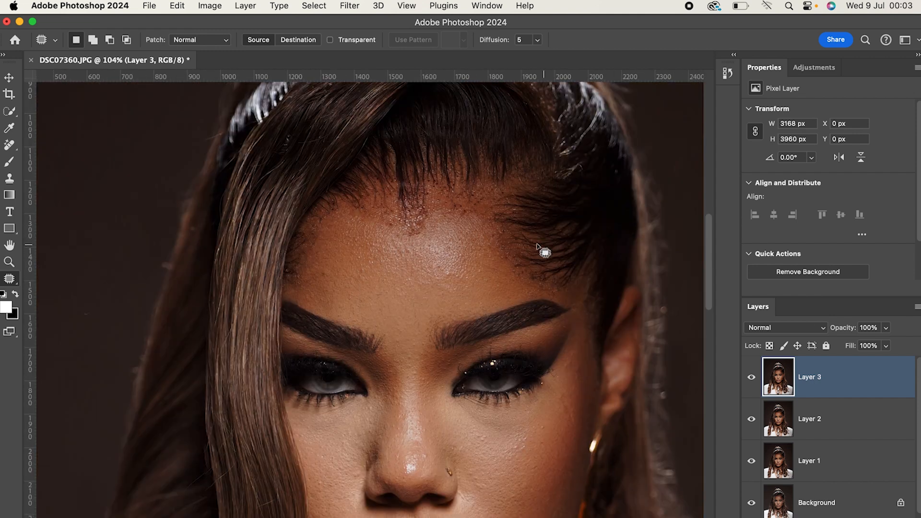
mouse_move(200, 136)
left_mouse_down()
mouse_move(211, 144)
mouse_move(223, 131)
left_mouse_up()
right_click(223, 147)
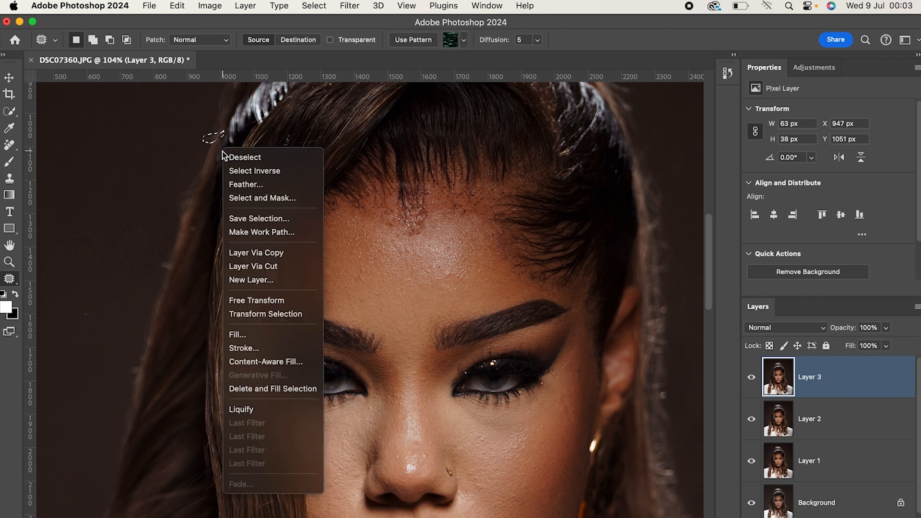
left_click(252, 334)
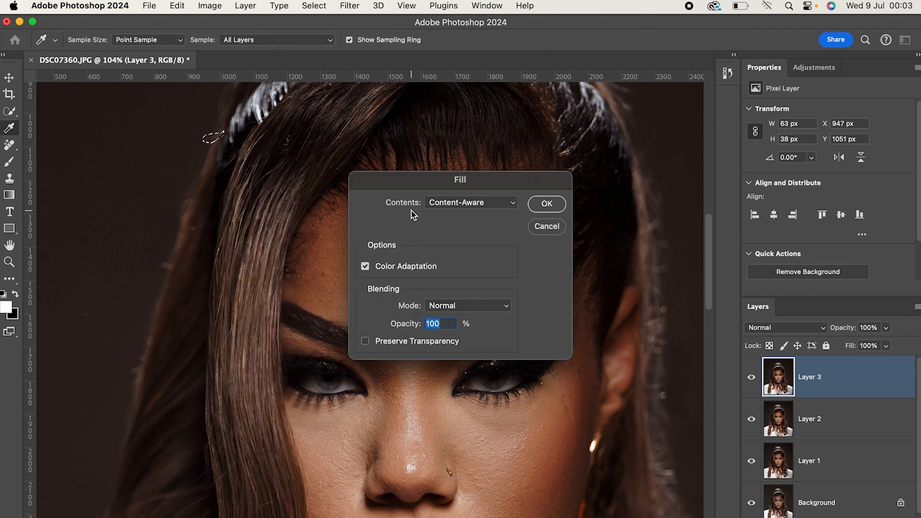
left_click(549, 204)
key("cmd+d")
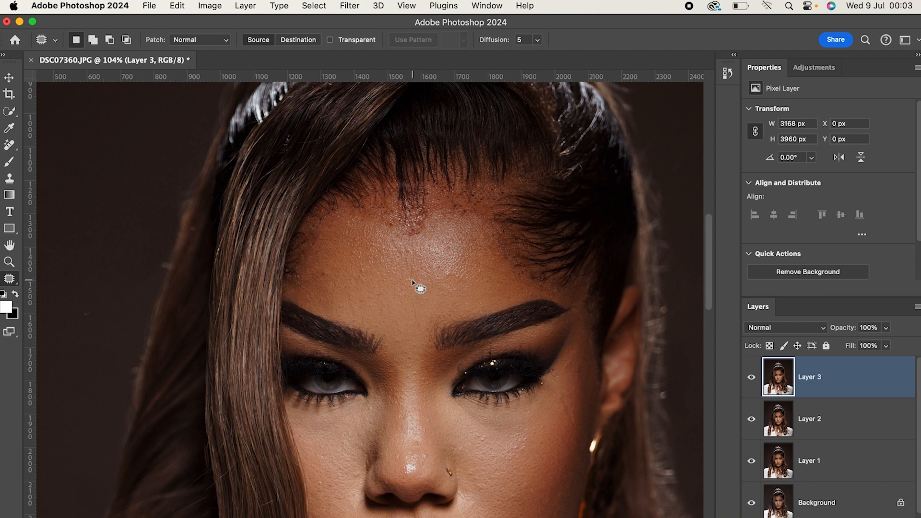
Patch the marks on the chest skin between the lower pendant and the lapel on the image's right side.
scroll(410, 282, "down", 3)
scroll(478, 349, "down", 8)
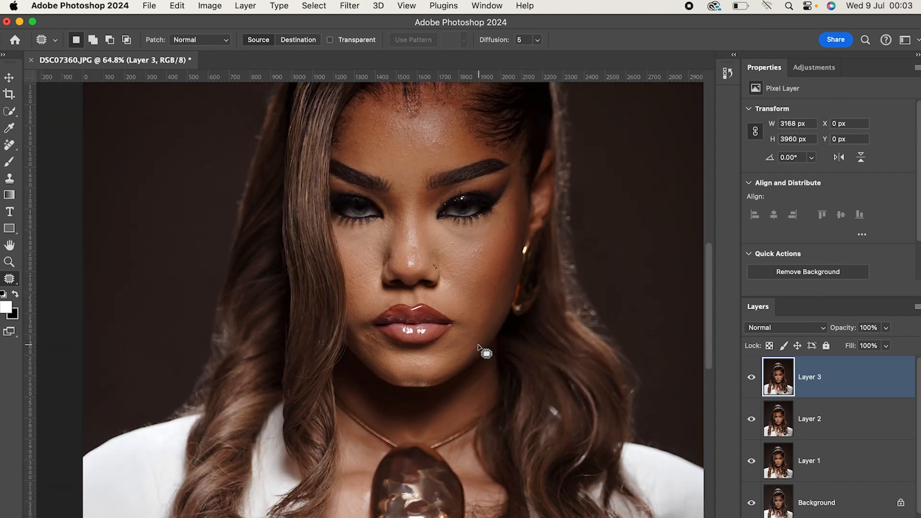
scroll(479, 349, "down", 3)
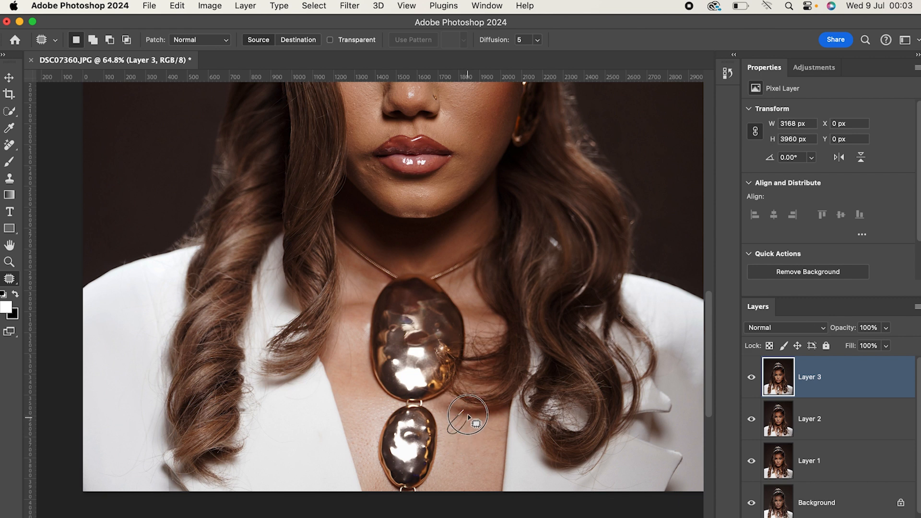
mouse_move(460, 426)
left_mouse_down()
mouse_move(468, 441)
mouse_move(491, 423)
mouse_move(504, 435)
left_mouse_up()
key("super+d")
left_click(494, 440)
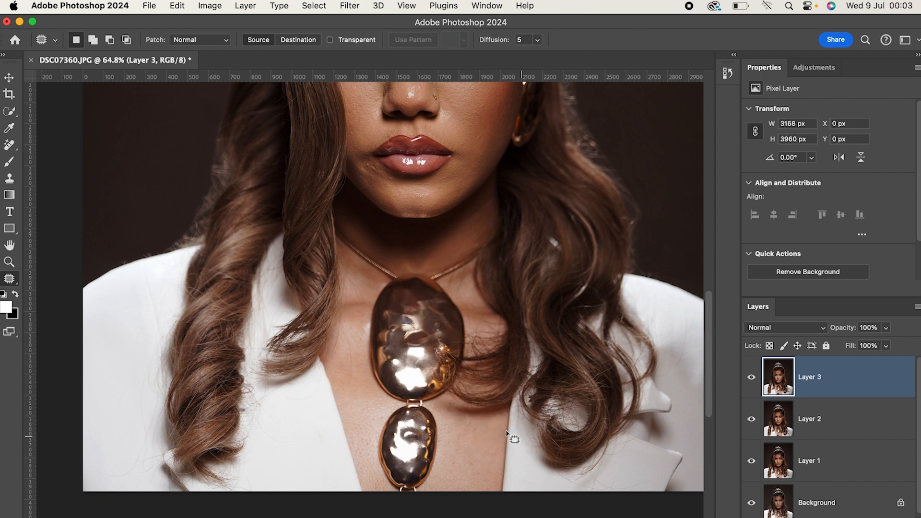
mouse_move(469, 417)
left_mouse_down()
mouse_move(463, 427)
mouse_move(477, 417)
mouse_move(488, 437)
left_mouse_up()
Patch the marks on the chest skin beside the large pendant on the image's left side.
left_click(359, 379)
mouse_move(346, 341)
left_mouse_down()
mouse_move(350, 383)
mouse_move(348, 340)
left_mouse_up()
left_click(367, 408)
scroll(532, 407, "down", 3)
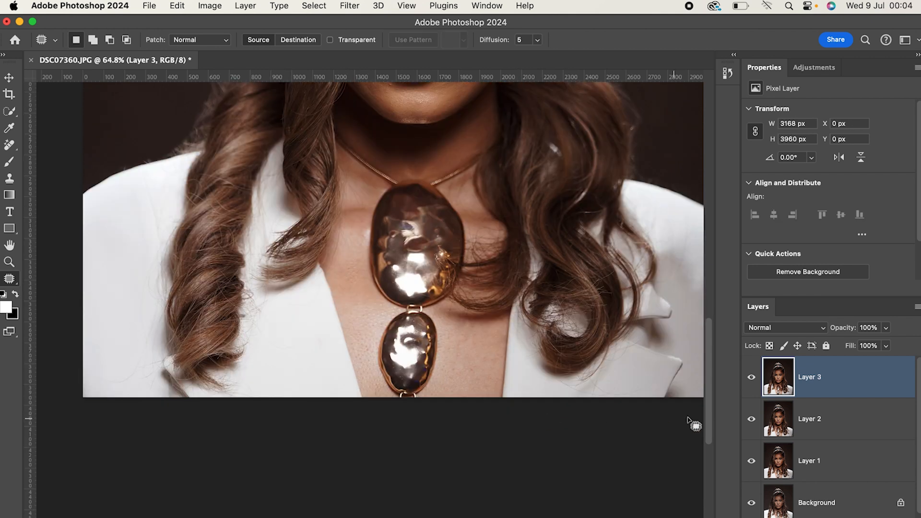
Outline the sparse hairline from the forehead's centre toward the image's right side with the Patch tool and feather the selection by 11 pixels.
scroll(648, 408, "up", 5)
scroll(605, 389, "up", 1)
scroll(529, 354, "up", 8)
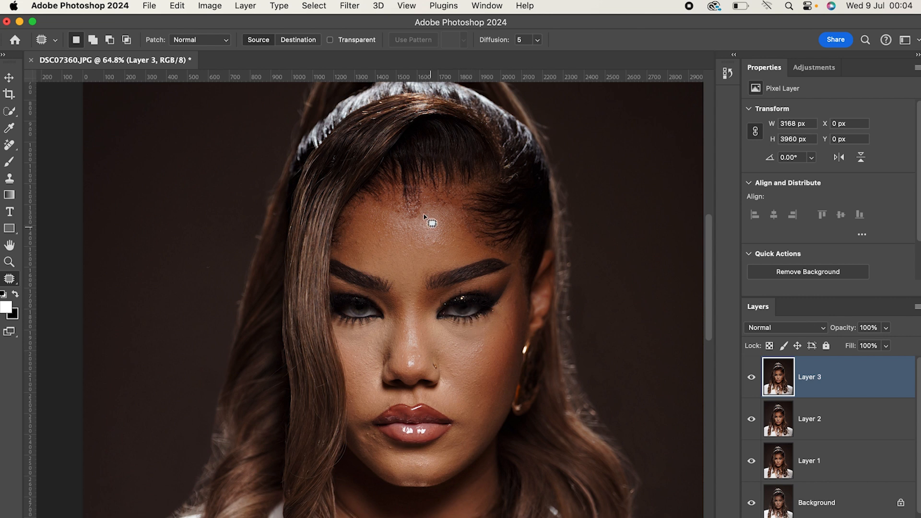
scroll(416, 206, "up", 5, "alt")
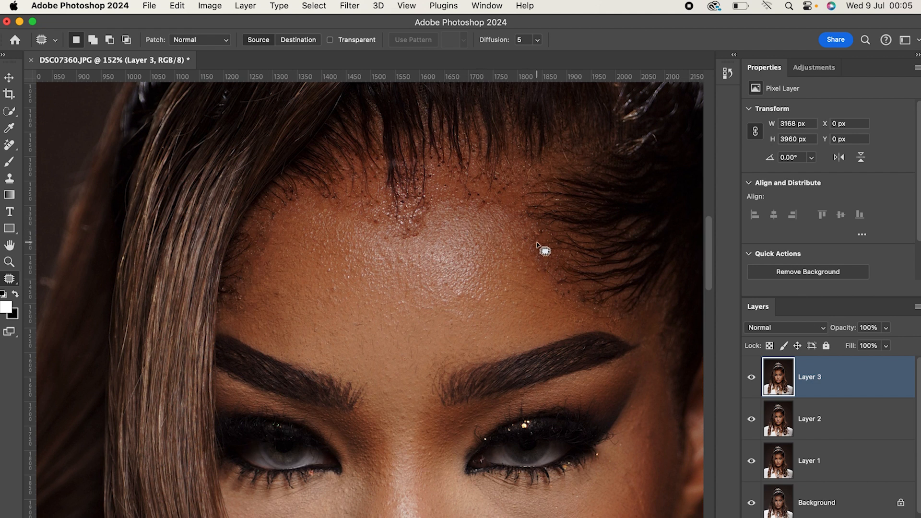
mouse_move(421, 233)
left_mouse_down()
mouse_move(436, 209)
mouse_move(461, 201)
mouse_move(493, 207)
mouse_move(539, 249)
mouse_move(564, 228)
mouse_move(566, 192)
mouse_move(551, 153)
mouse_move(533, 136)
mouse_move(498, 132)
mouse_move(444, 136)
mouse_move(413, 153)
mouse_move(418, 237)
left_mouse_up()
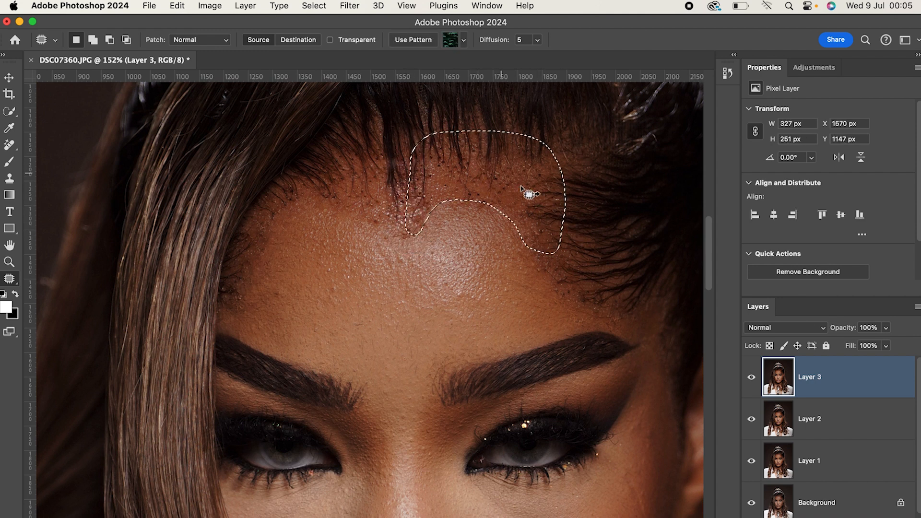
right_click(479, 223)
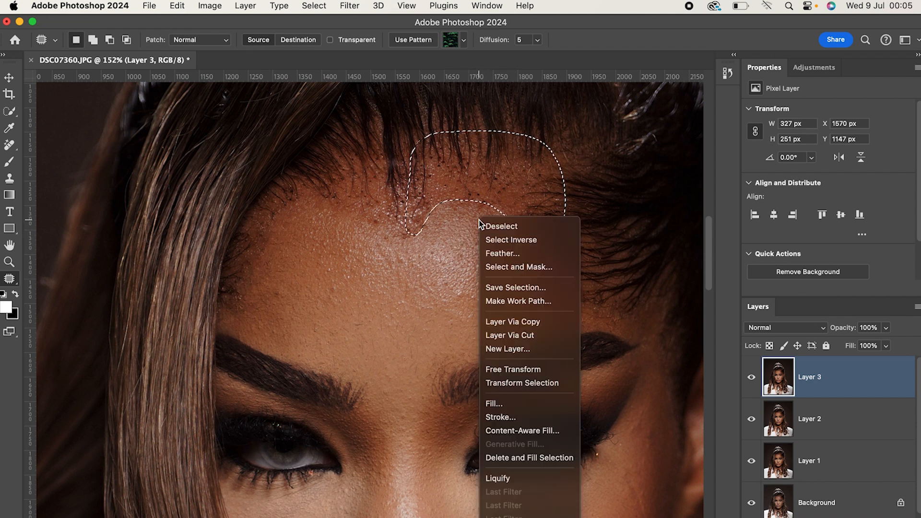
left_click(500, 253)
left_click(449, 266)
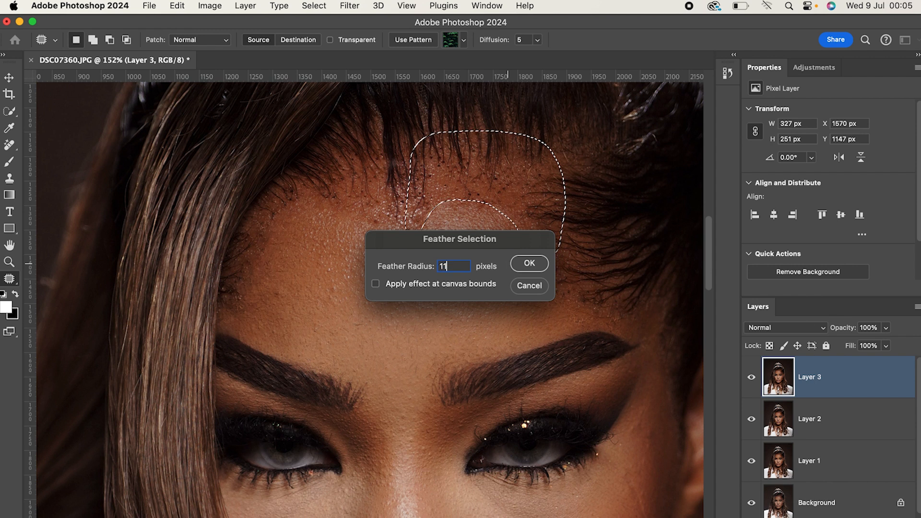
left_click(530, 264)
right_click(506, 206)
left_click(483, 191)
right_click(483, 192)
left_click(447, 180)
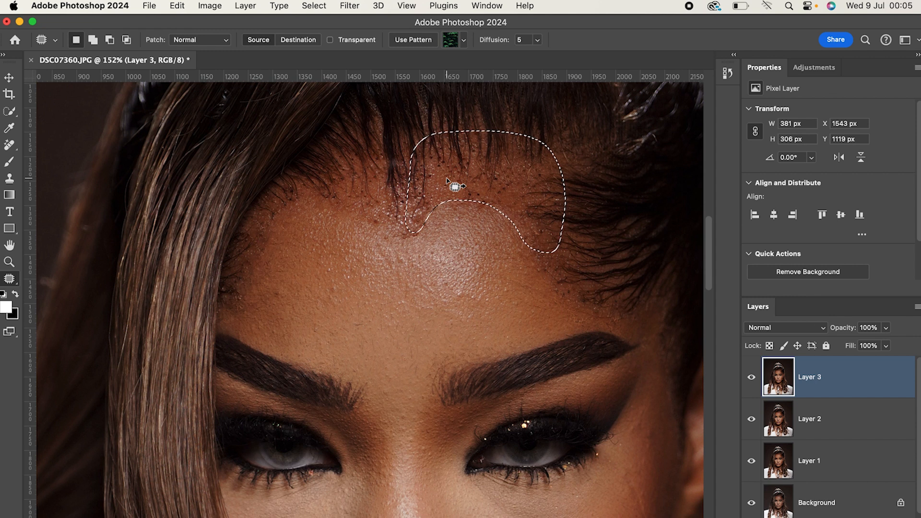
Start a Free Transform on the feathered hairline selection and switch it to Warp mode.
right_click(454, 231)
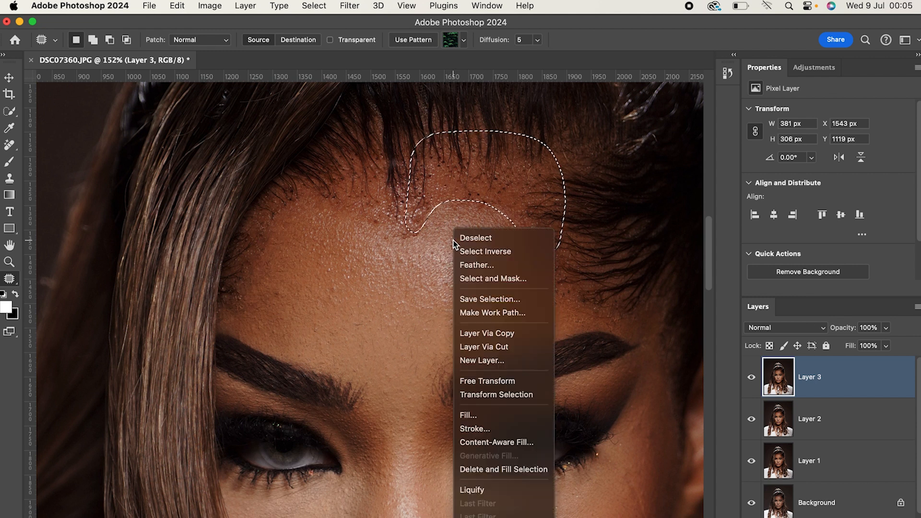
left_click(490, 382)
scroll(512, 336, "down", 5)
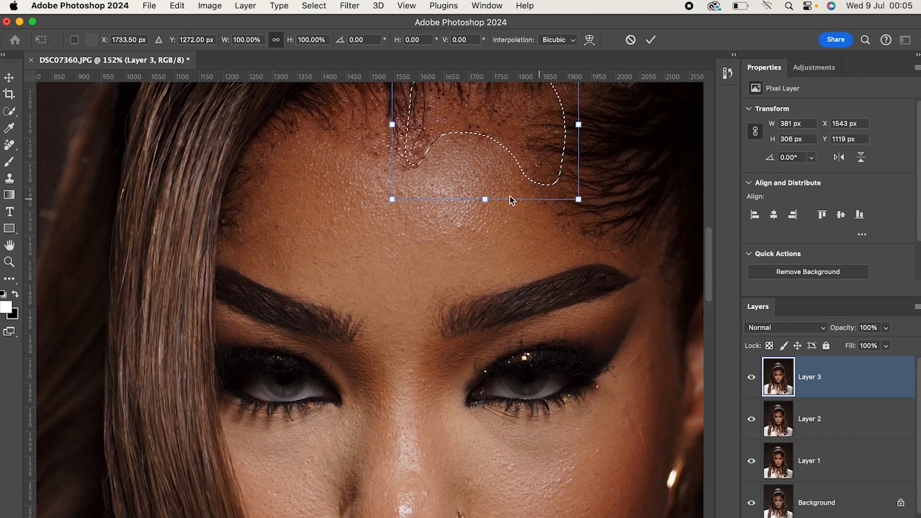
scroll(517, 223, "up", 6)
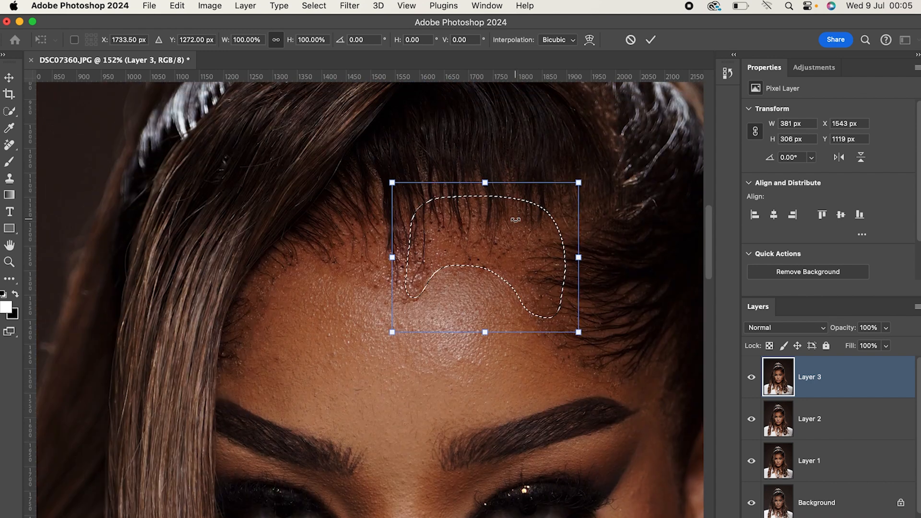
right_click(483, 243)
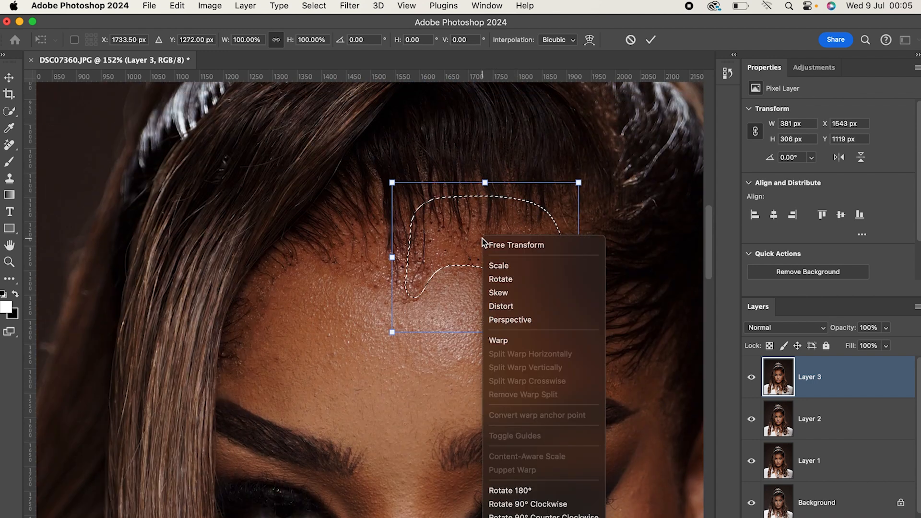
left_click(599, 229)
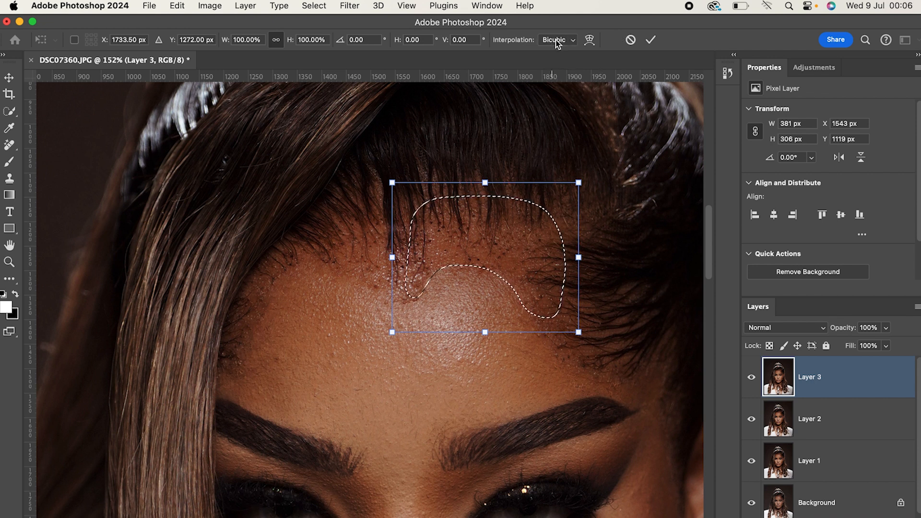
right_click(480, 247)
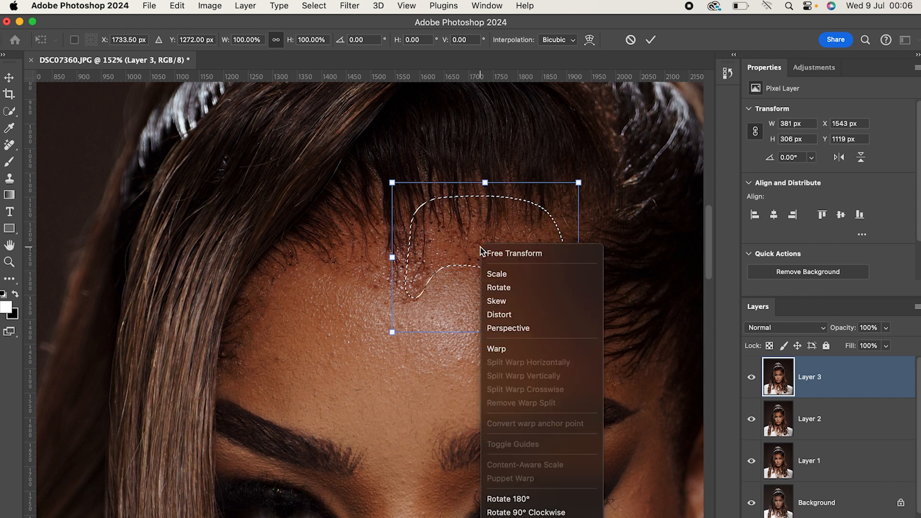
left_click(501, 350)
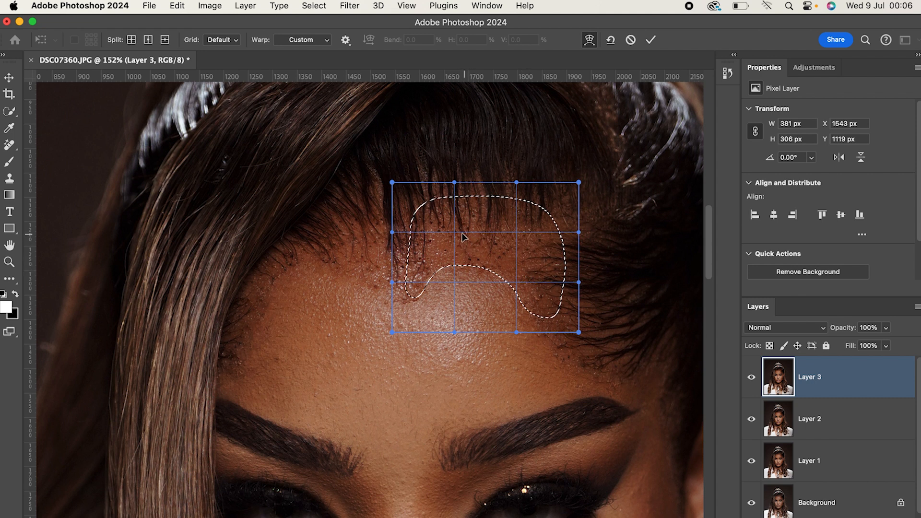
Warp the selected central hairline strands downward to cover the sparse area, apply the transform and deselect.
left_click_drag(455, 232, 454, 247)
mouse_move(518, 255)
left_mouse_down()
mouse_move(514, 244)
mouse_move(515, 256)
left_mouse_up()
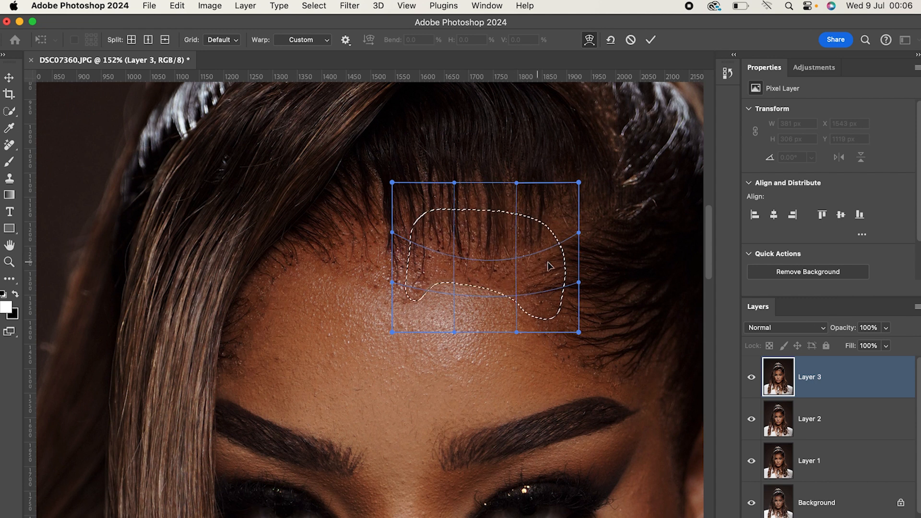
left_click_drag(576, 237, 576, 253)
left_click_drag(541, 299, 542, 311)
left_click_drag(440, 287, 420, 264)
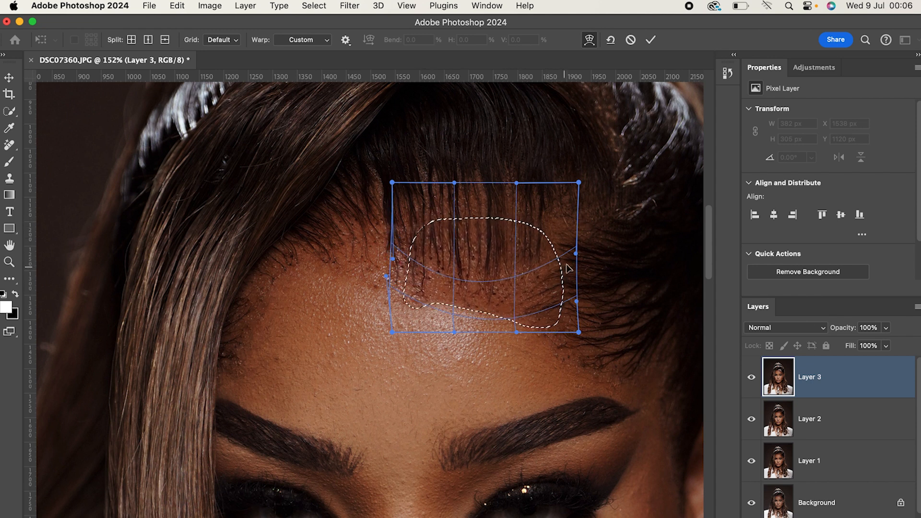
left_click_drag(579, 254, 577, 263)
left_click_drag(577, 302, 576, 307)
left_click_drag(514, 294, 516, 284)
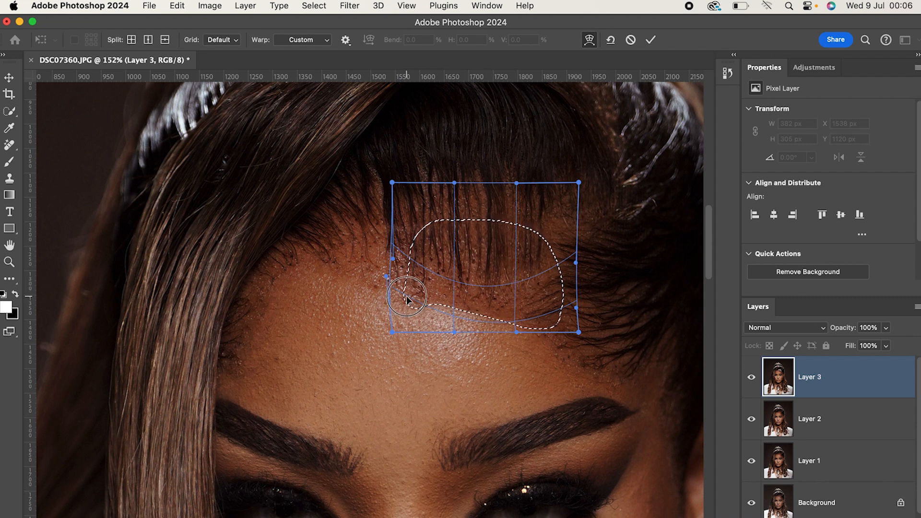
left_click(651, 40)
key("j")
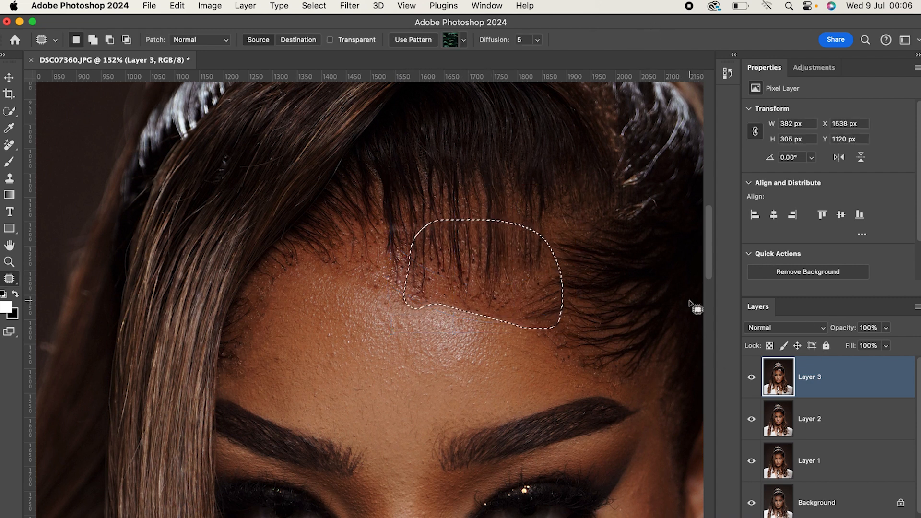
key("super+d")
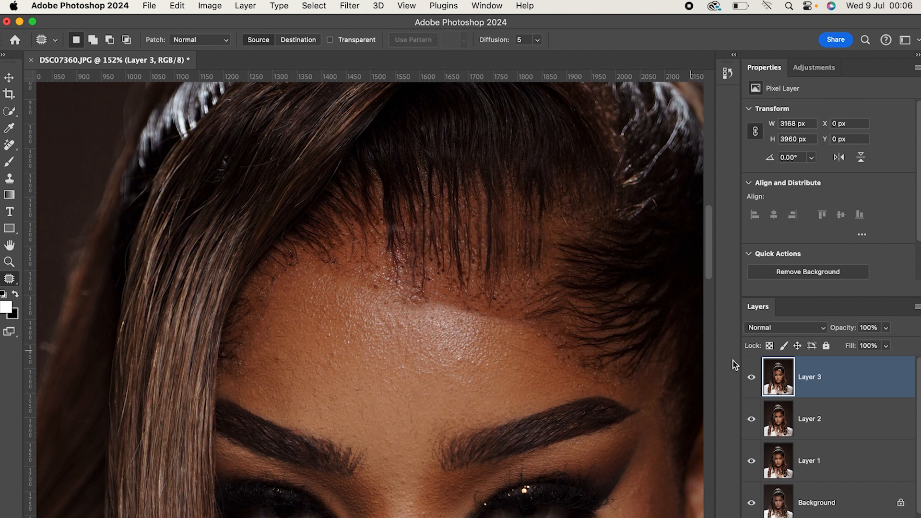
Compare the warped central hairline with Layer 3 hidden and shown.
left_click(751, 380)
left_click(751, 380)
left_click(751, 380)
left_click(752, 379)
scroll(517, 291, "down", 5)
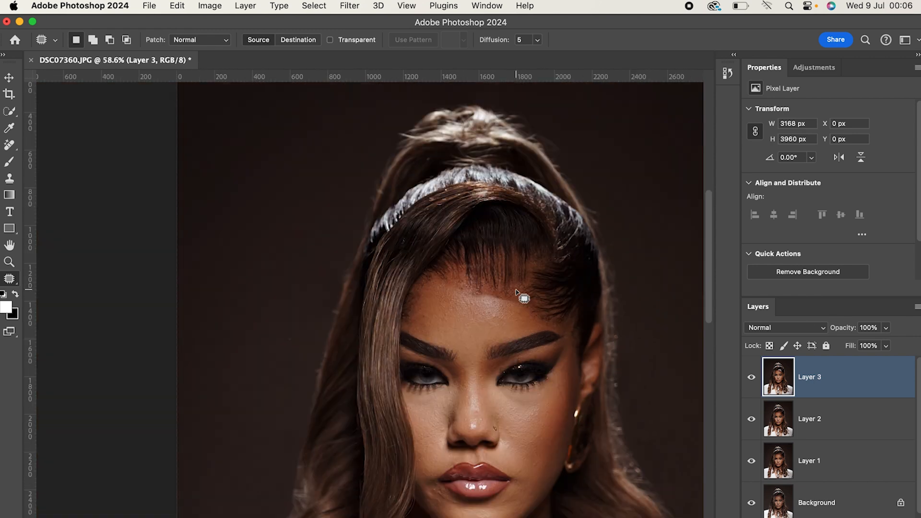
scroll(513, 302, "up", 3)
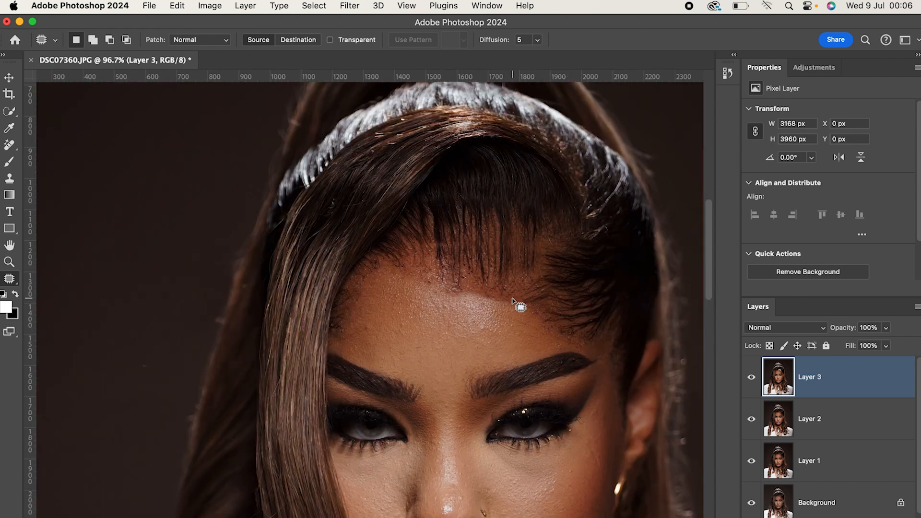
scroll(506, 299, "up", 3)
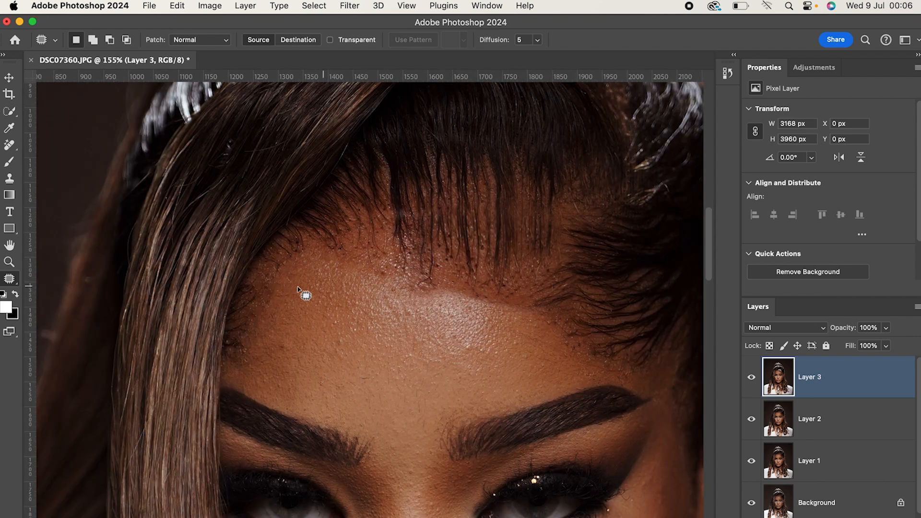
Outline the sparse hairline on the image's left side of the forehead and feather the selection.
mouse_move(301, 213)
left_mouse_down()
mouse_move(237, 305)
mouse_move(235, 342)
mouse_move(246, 353)
mouse_move(299, 271)
mouse_move(320, 263)
mouse_move(393, 281)
mouse_move(408, 265)
mouse_move(393, 203)
mouse_move(301, 211)
left_mouse_up()
right_click(332, 277)
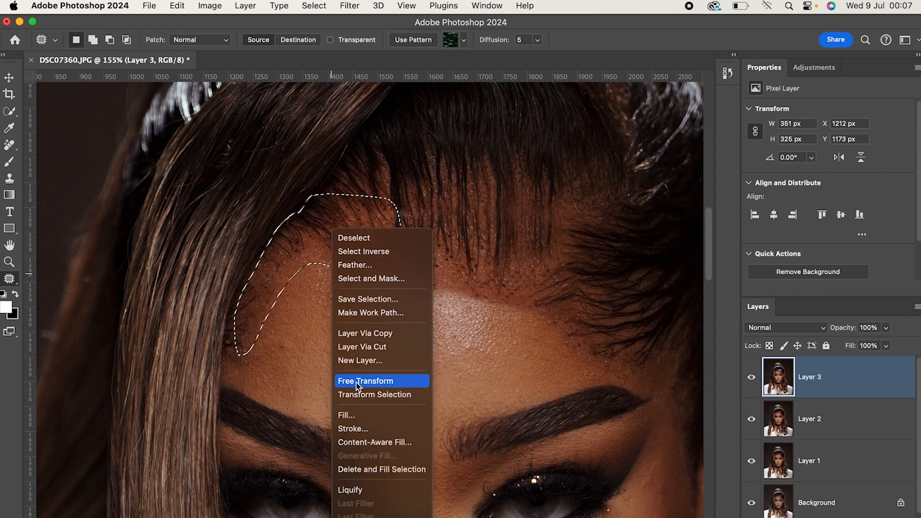
left_click(353, 265)
left_click(529, 263)
Warp the selected hairline on the image's left side downward over the forehead, apply the transform and deselect.
right_click(329, 281)
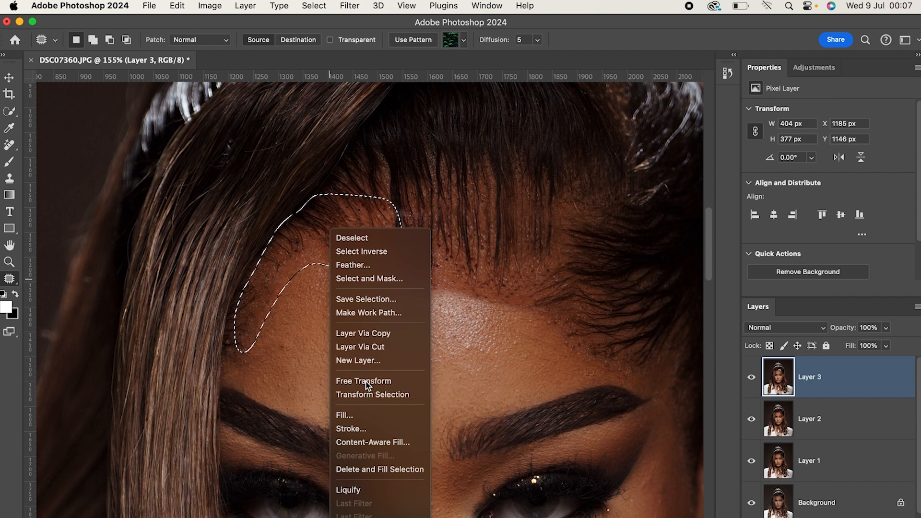
left_click(366, 384)
right_click(336, 283)
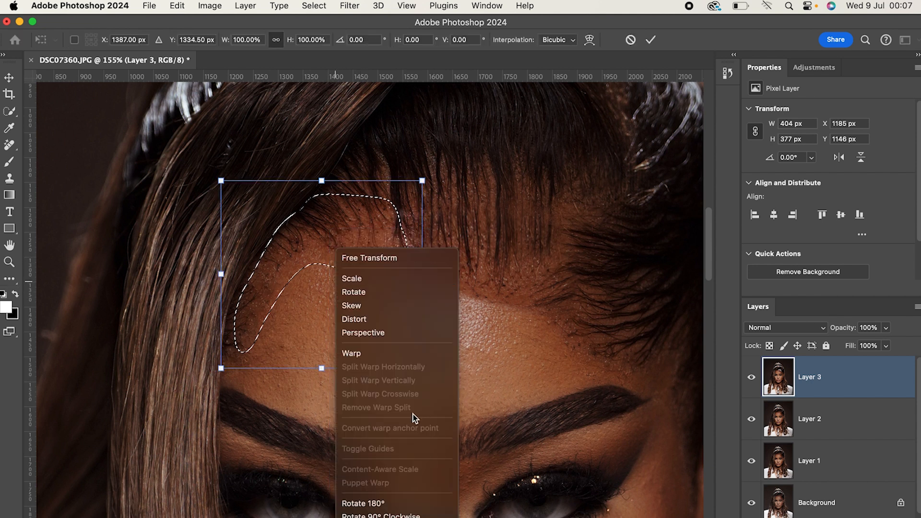
left_click(358, 355)
scroll(287, 203, "down", 3)
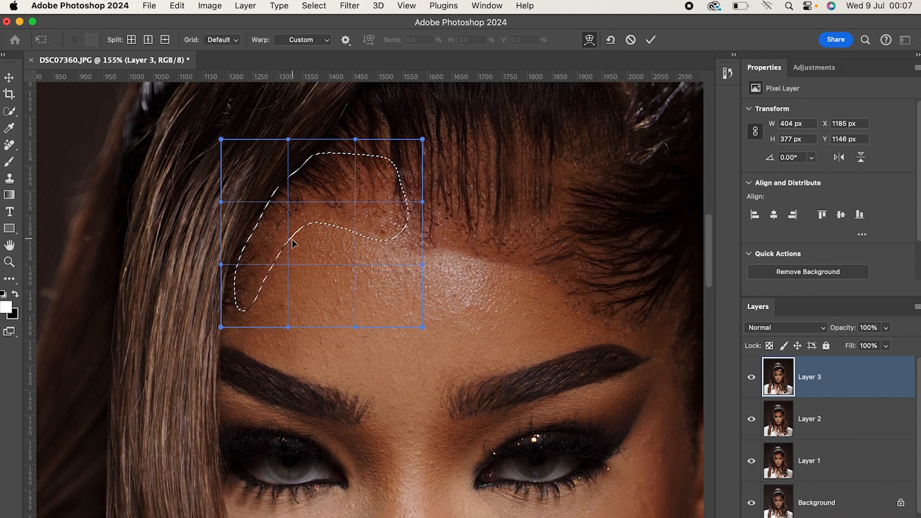
scroll(287, 204, "down", 4)
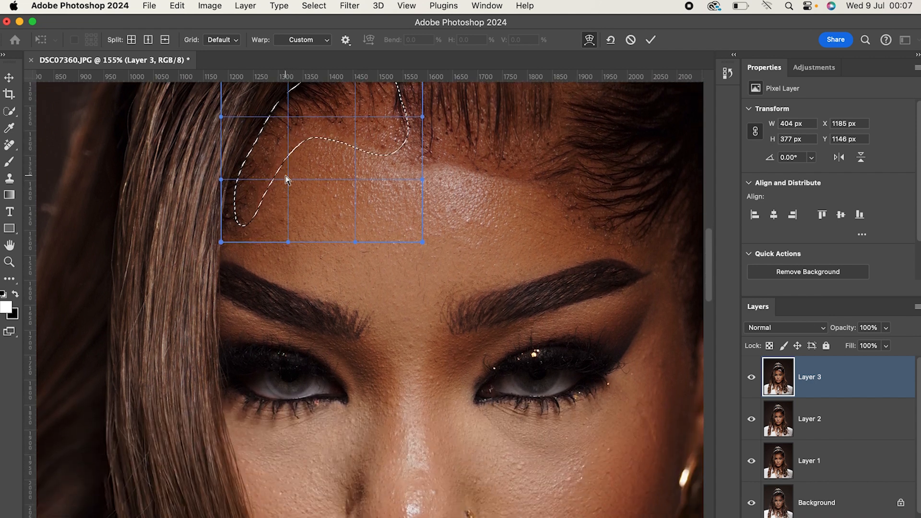
scroll(286, 180, "up", 5)
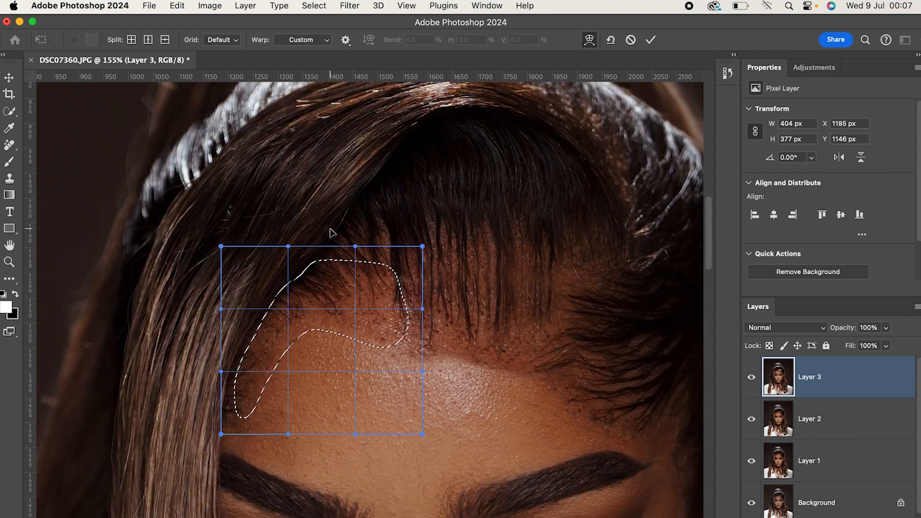
scroll(330, 233, "up", 1)
mouse_move(287, 345)
left_mouse_down()
mouse_move(294, 361)
mouse_move(283, 363)
left_mouse_up()
left_click_drag(364, 348, 362, 354)
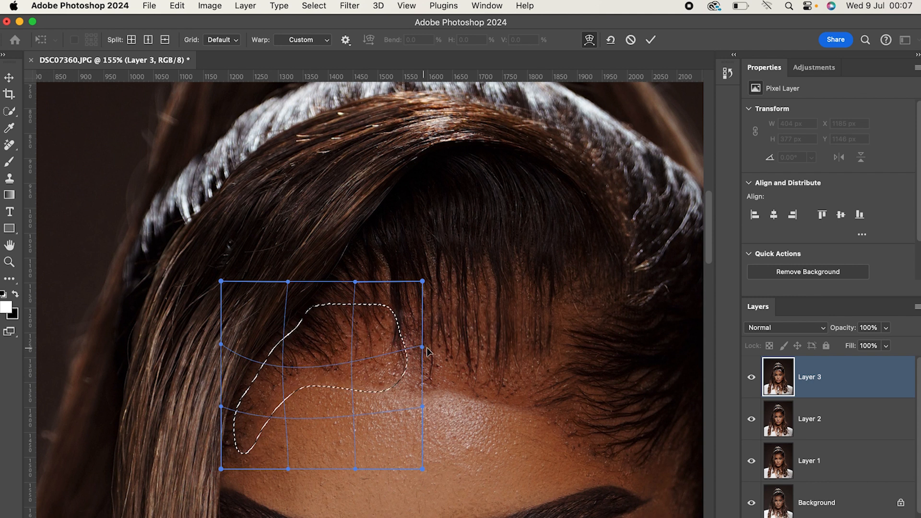
left_click_drag(419, 287, 419, 285)
left_click_drag(346, 363, 255, 375)
left_click_drag(248, 414, 286, 430)
left_click(650, 39)
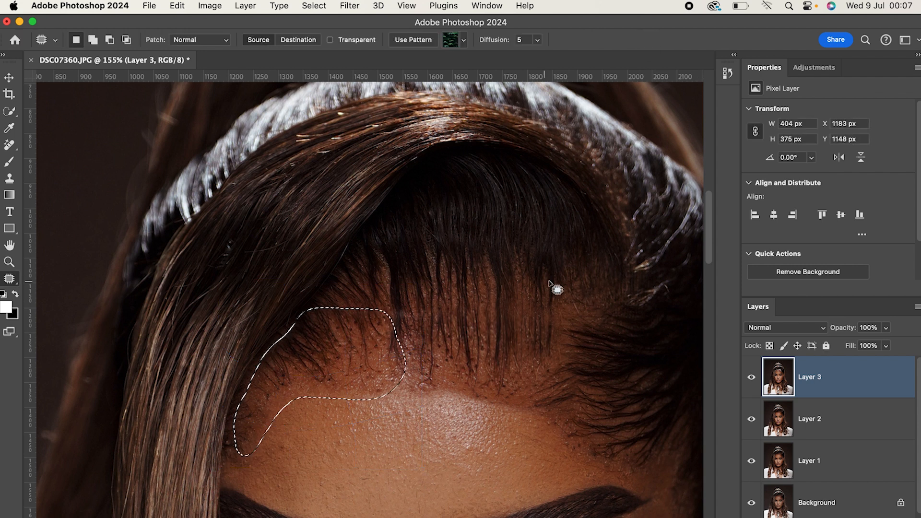
key("super+d")
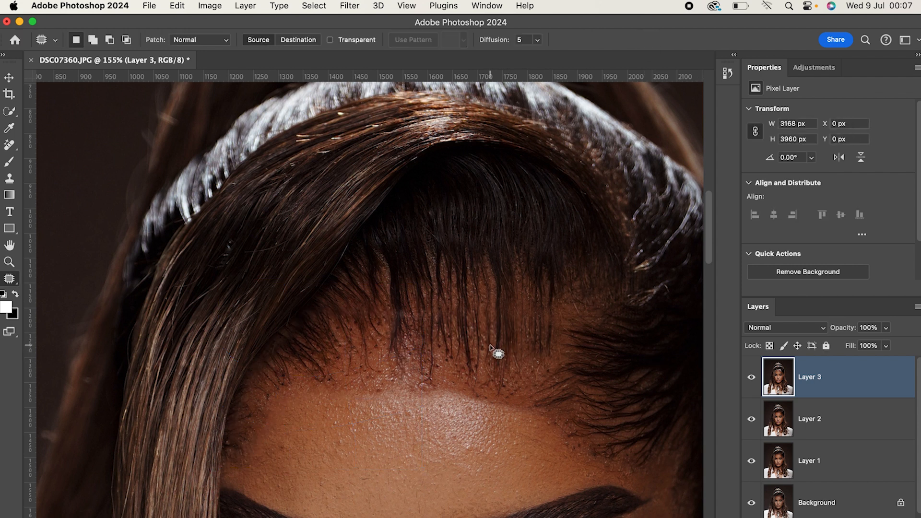
Check the reshaped hairline against the whole face by hiding and showing Layer 3.
scroll(490, 348, "down", 8)
scroll(504, 366, "down", 3)
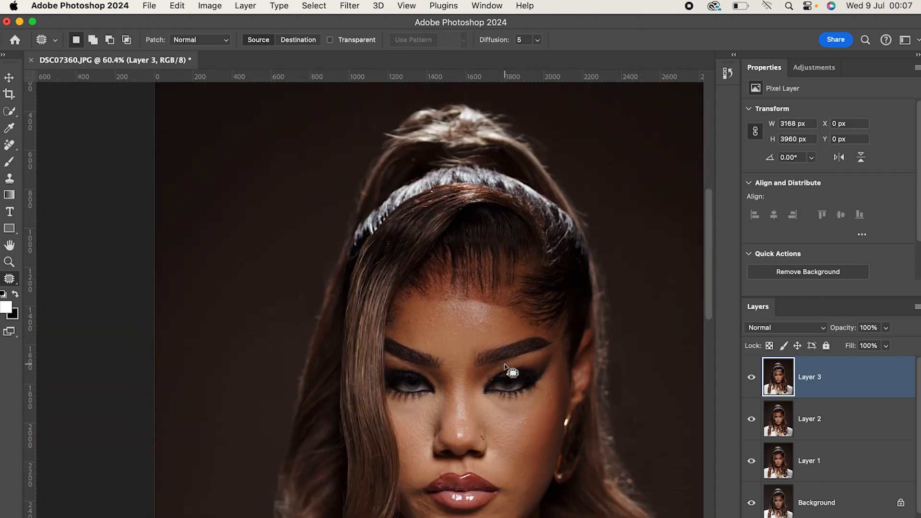
scroll(505, 366, "down", 2)
scroll(504, 336, "down", 4)
scroll(495, 278, "up", 4)
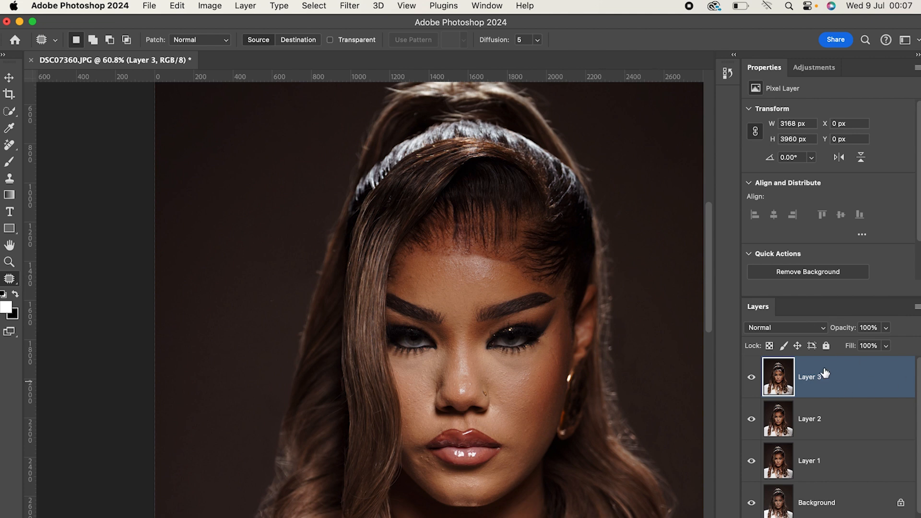
left_click(756, 380)
left_click(756, 381)
left_click(754, 381)
left_click(752, 378)
Remove the hard edge below the warped hairline at the forehead's centre and image-right side with a Content-Aware fill, then deselect.
mouse_move(467, 253)
left_mouse_down()
mouse_move(530, 276)
mouse_move(511, 257)
mouse_move(466, 252)
left_mouse_up()
right_click(504, 271)
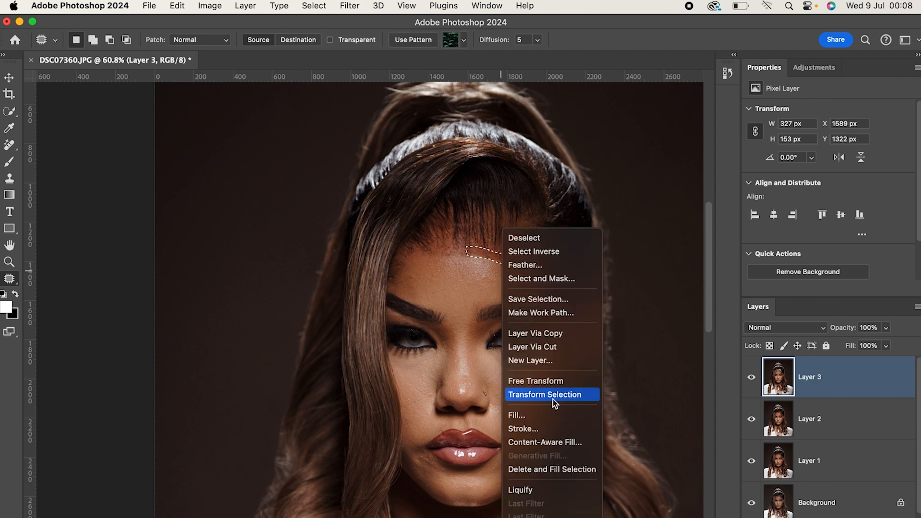
left_click(531, 413)
left_click(556, 206)
key("super+d")
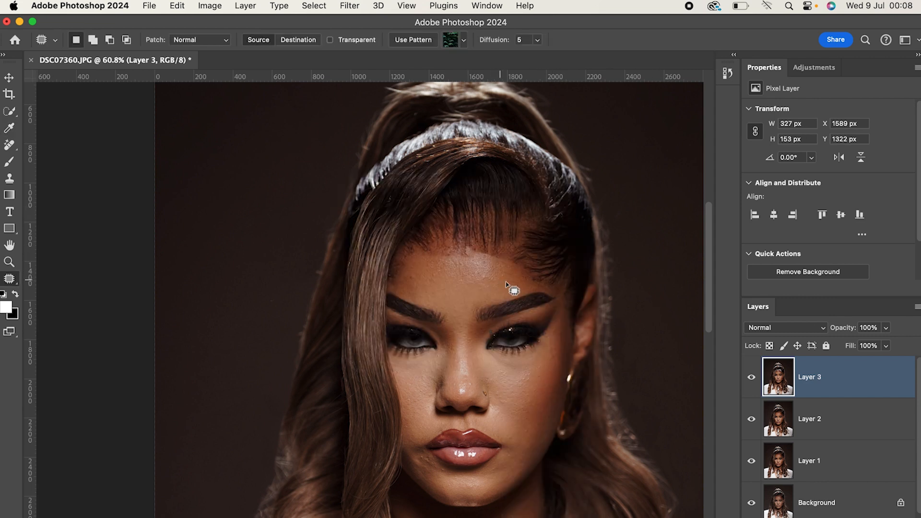
mouse_move(465, 244)
left_mouse_down()
mouse_move(462, 257)
mouse_move(508, 254)
mouse_move(500, 256)
left_mouse_up()
key("super+d")
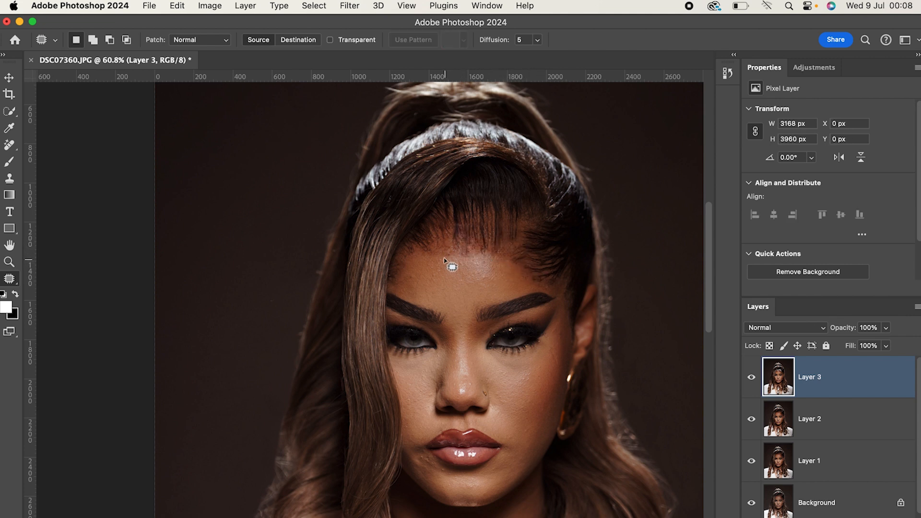
Patch the uneven skin just below the hairline at the forehead's centre with clean nearby skin, then deselect.
mouse_move(426, 251)
left_mouse_down()
mouse_move(468, 261)
mouse_move(468, 250)
left_mouse_up()
key("super+d")
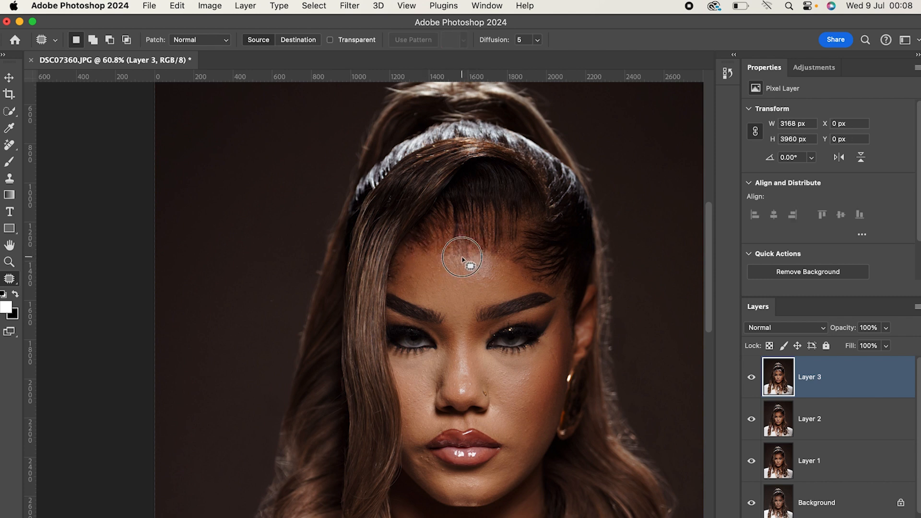
mouse_move(472, 255)
left_mouse_down()
mouse_move(462, 249)
mouse_move(473, 246)
mouse_move(480, 275)
mouse_move(495, 276)
left_mouse_up()
key("super+d")
key("super+d")
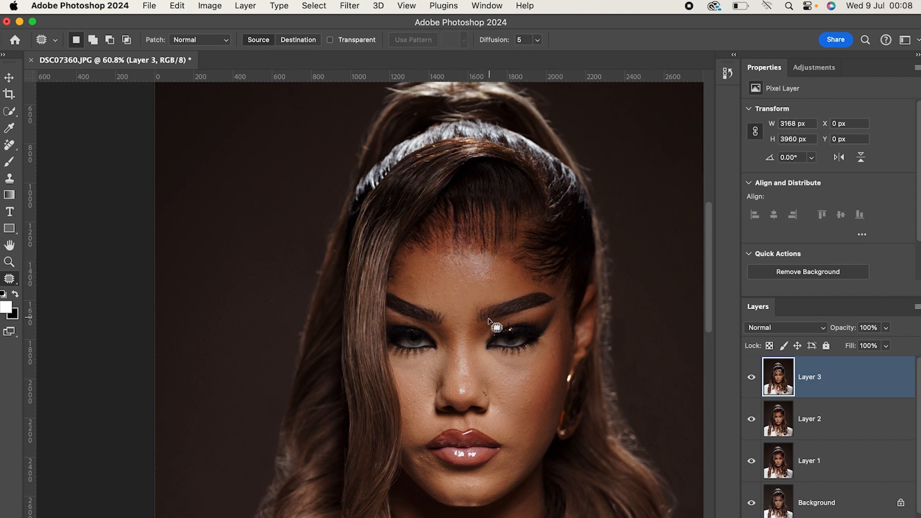
Group Layer 1, Layer 2 and Layer 3 together above the Background.
scroll(482, 320, "down", 3)
scroll(482, 321, "down", 2)
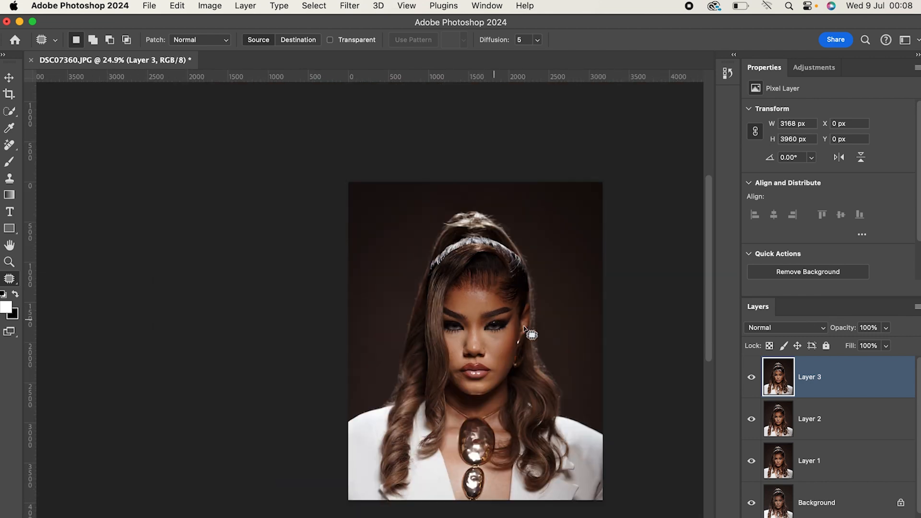
scroll(499, 346, "up", 4)
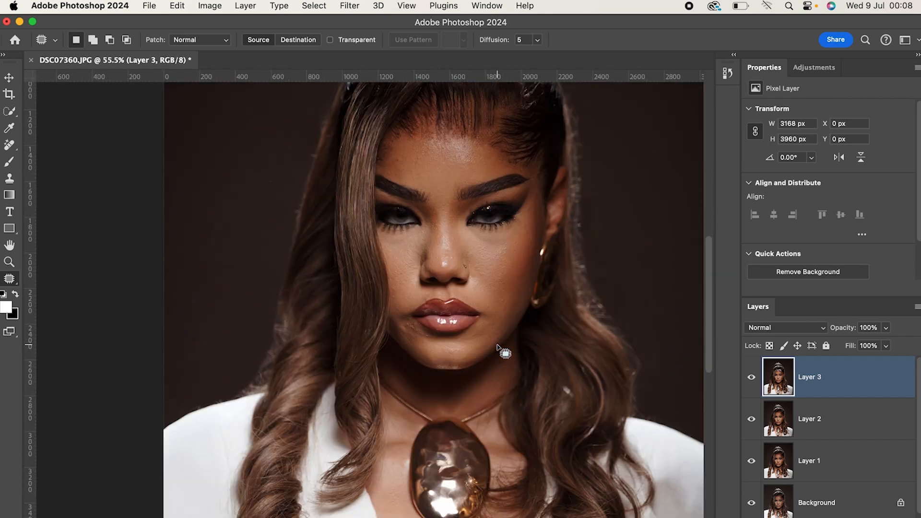
scroll(499, 346, "up", 5)
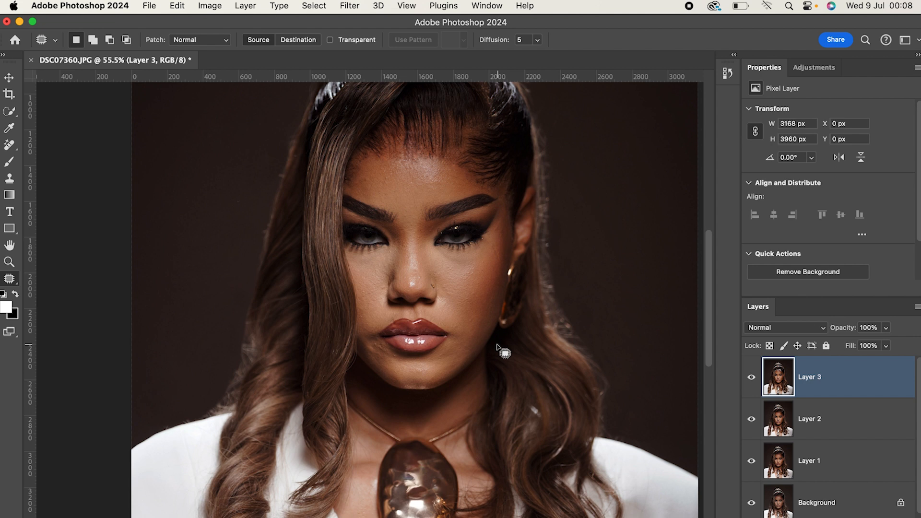
scroll(498, 345, "up", 2)
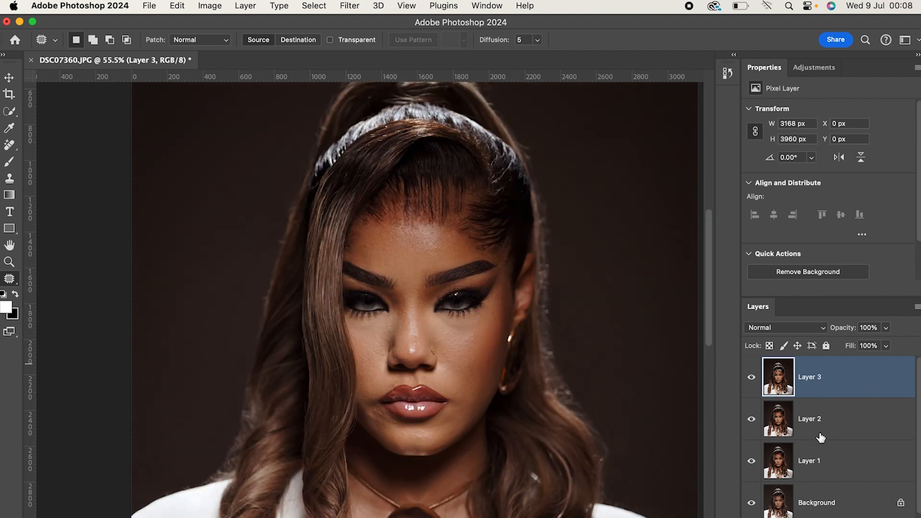
scroll(820, 438, "down", 1)
left_click(826, 468, "shift")
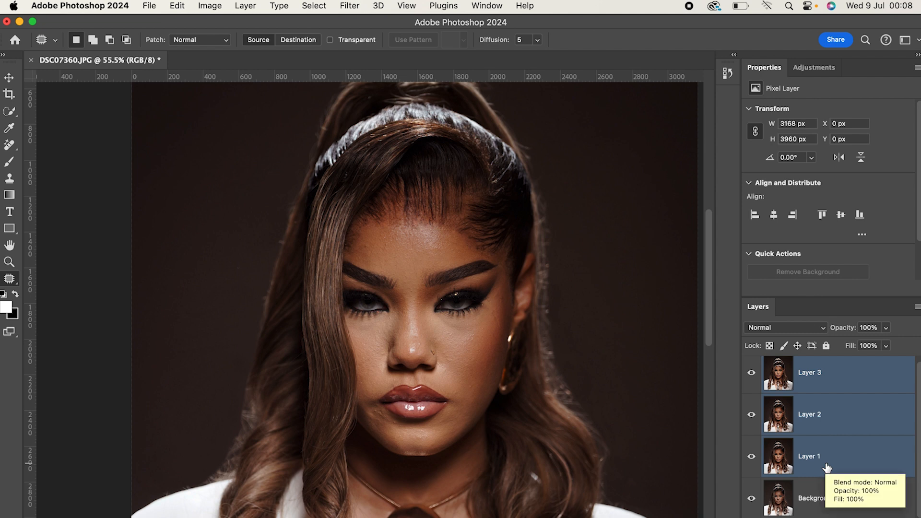
key("super+g")
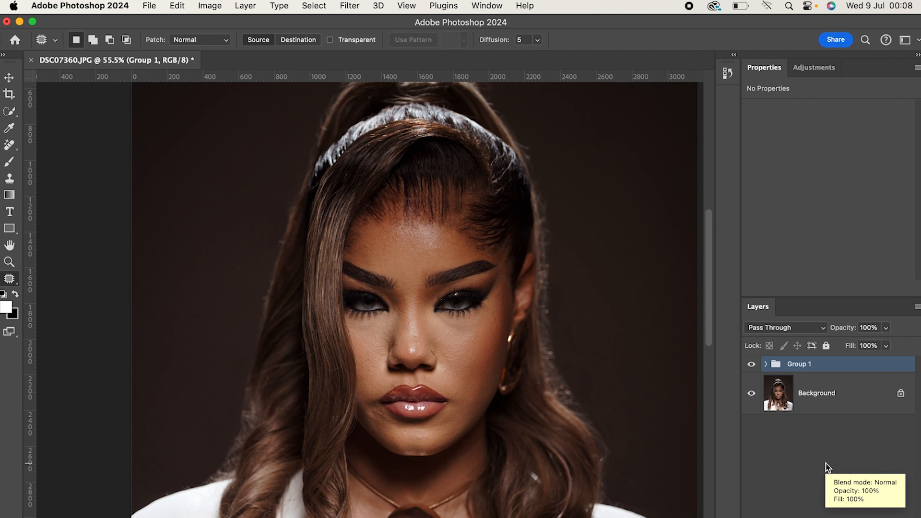
Compare the full portrait before and after retouching by hiding and showing Group 1, leaving it visible.
left_click(752, 364)
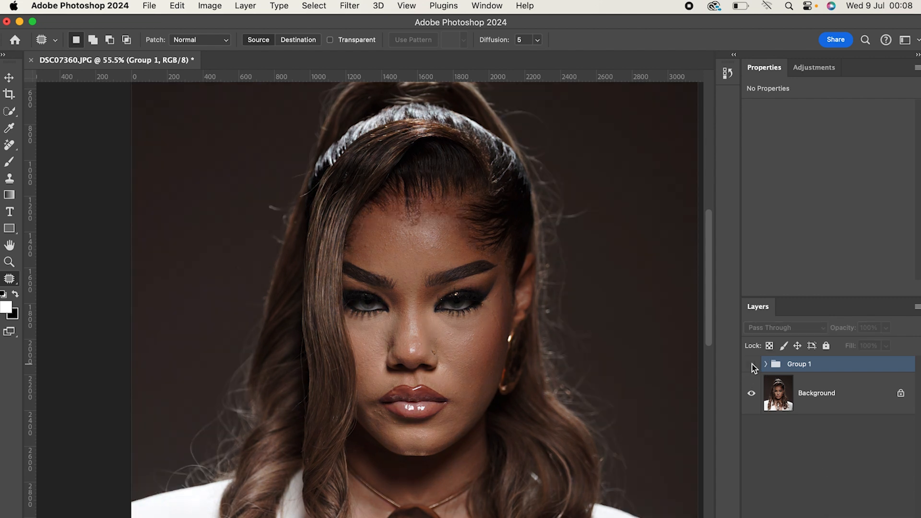
scroll(481, 376, "down", 3)
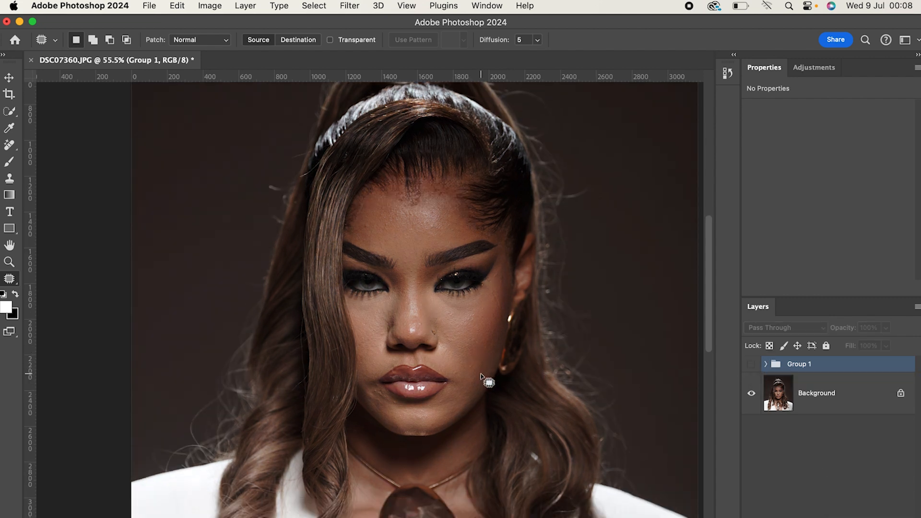
scroll(481, 376, "down", 2)
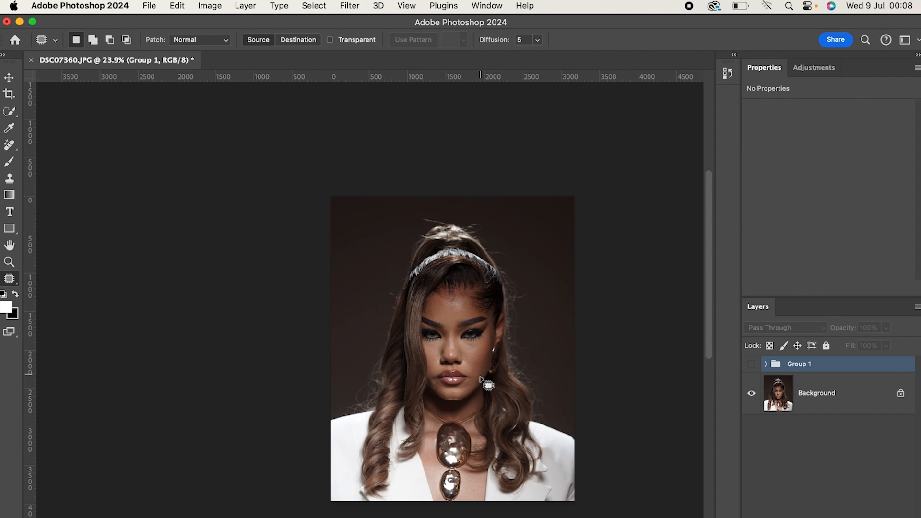
left_click(752, 365)
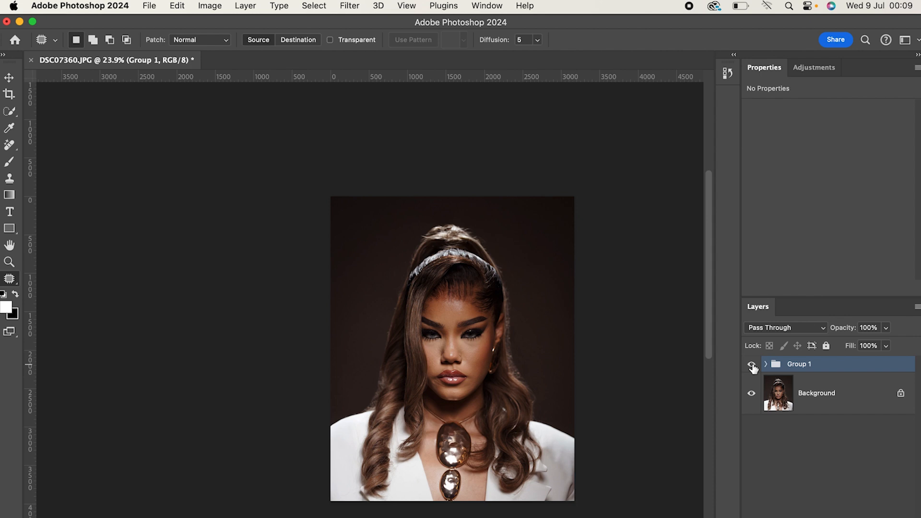
left_click(751, 365)
left_click(751, 365)
left_click(752, 365)
Stamp all visible layers into a new layer above Group 1 and switch to the Photography workspace.
key("super+shift+alt+e")
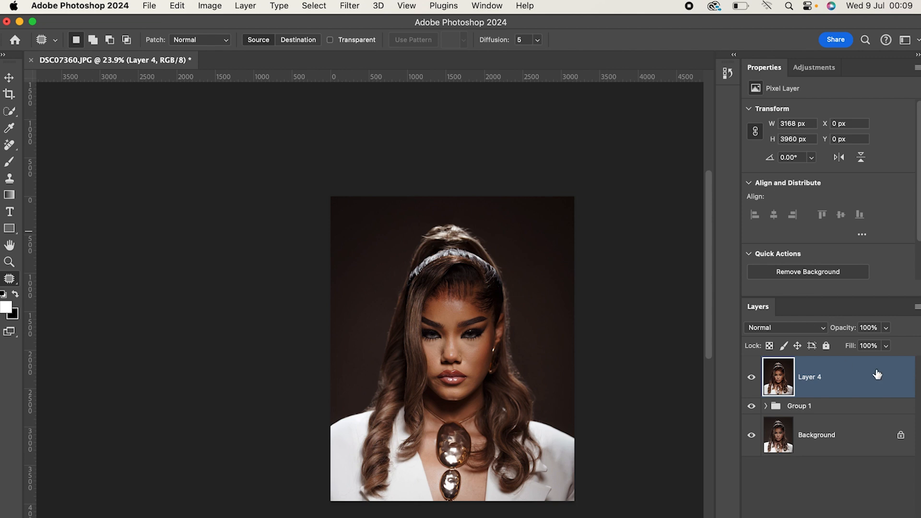
left_click(916, 40)
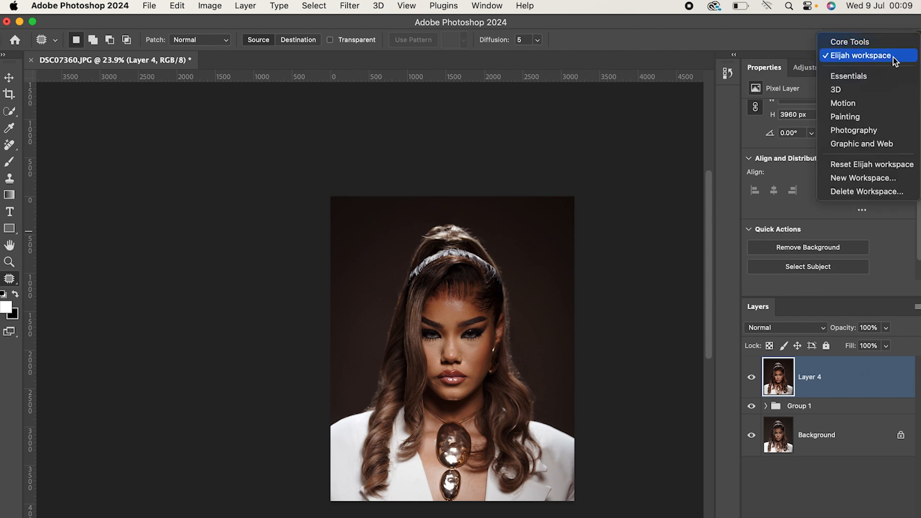
left_click(851, 130)
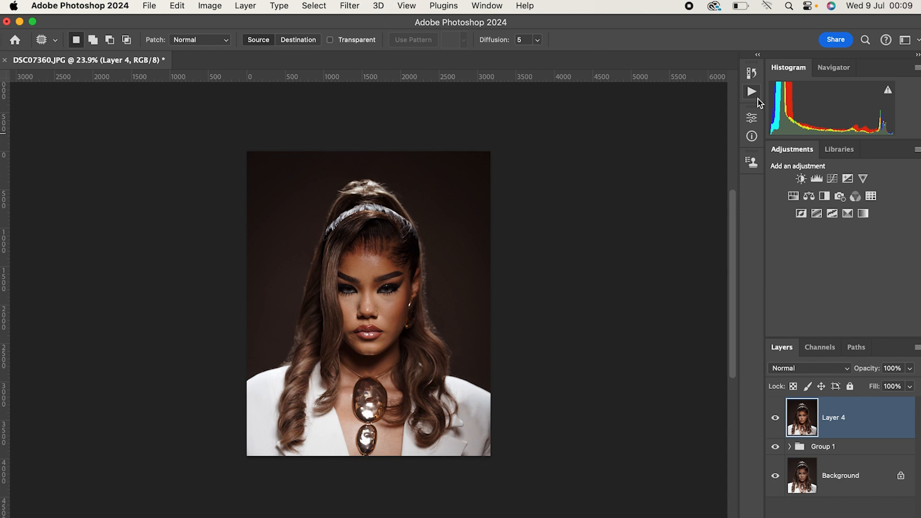
Look through the recorded actions in the Eglow set, including the steps of Action for Dark Skin.
left_click(754, 96)
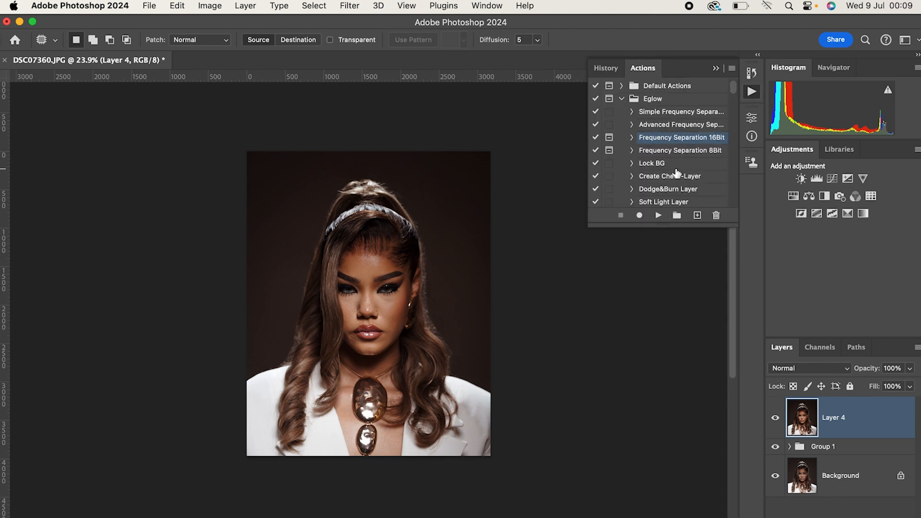
scroll(676, 172, "down", 3)
scroll(671, 168, "down", 1)
scroll(671, 168, "down", 1)
scroll(671, 166, "down", 6)
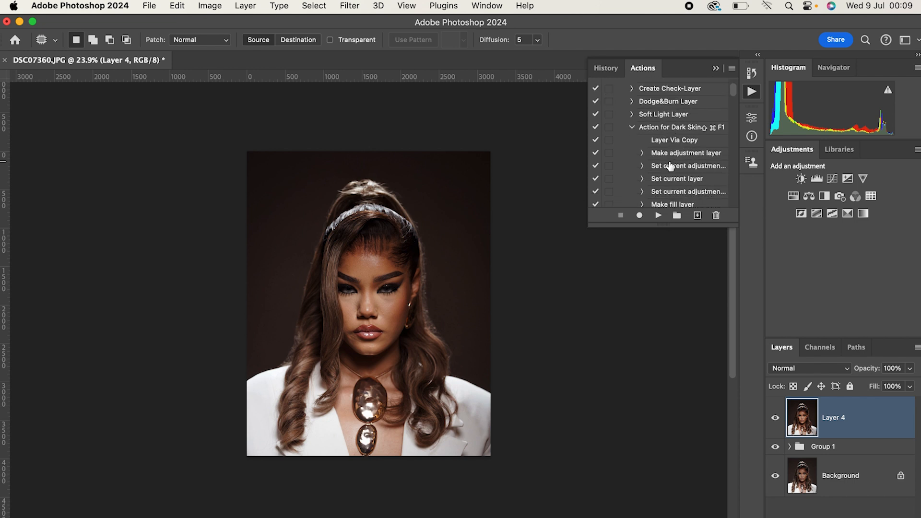
scroll(671, 166, "down", 10)
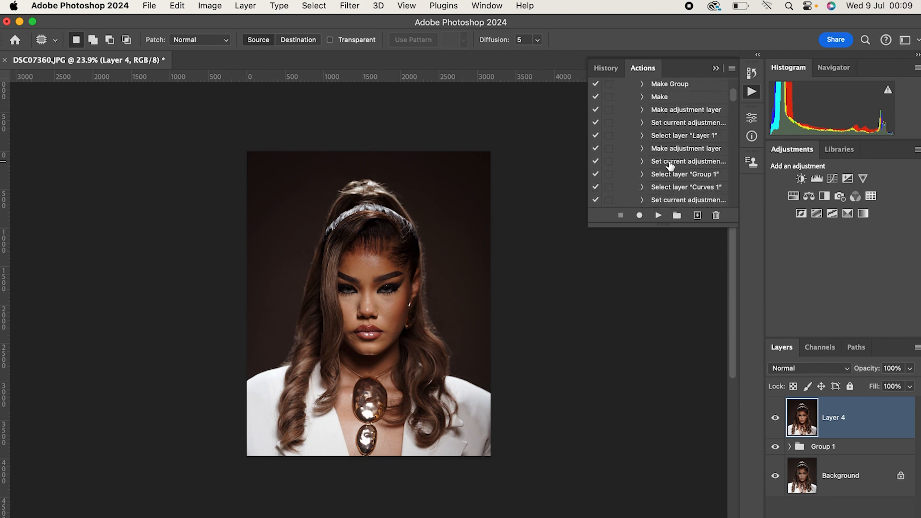
scroll(670, 166, "down", 10)
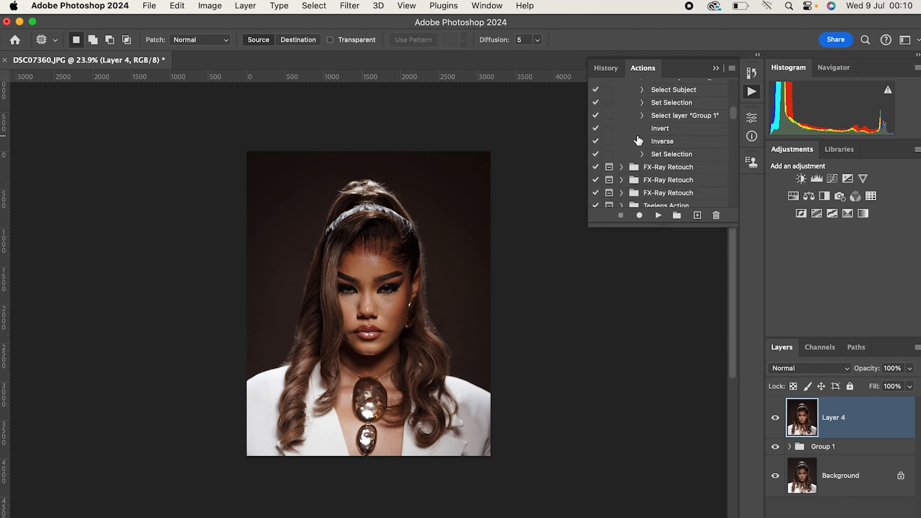
scroll(690, 144, "up", 5)
scroll(690, 143, "up", 5)
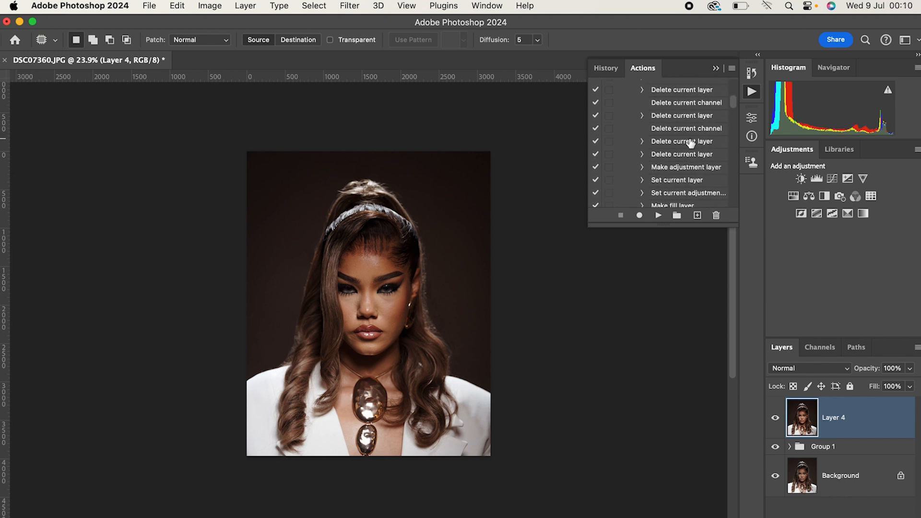
scroll(688, 142, "up", 5)
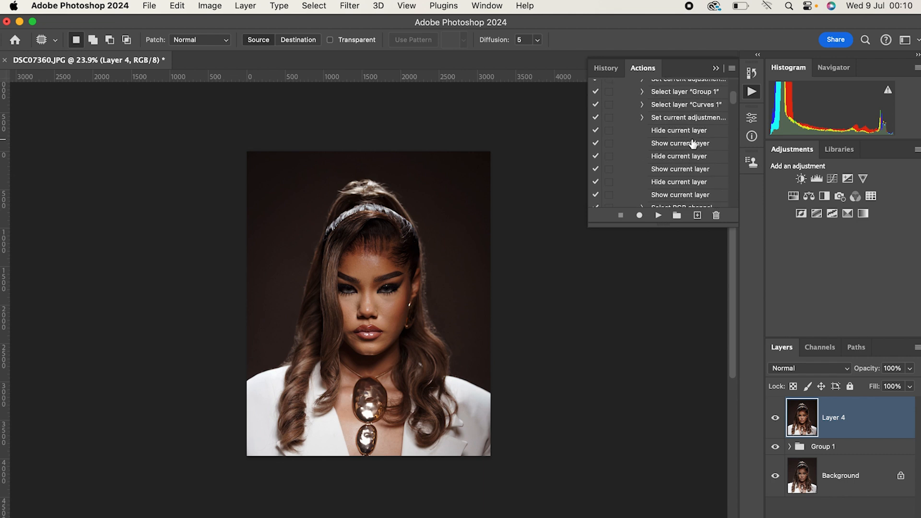
scroll(686, 143, "up", 5)
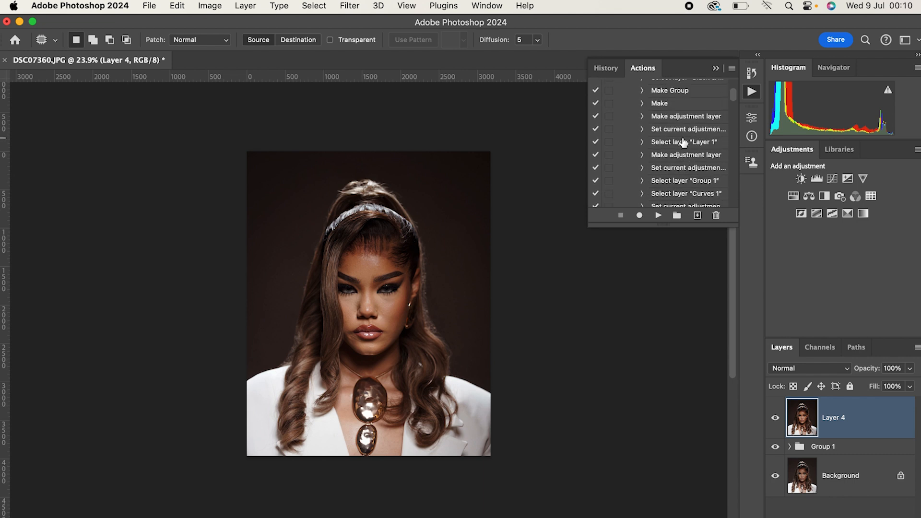
scroll(684, 146, "up", 6)
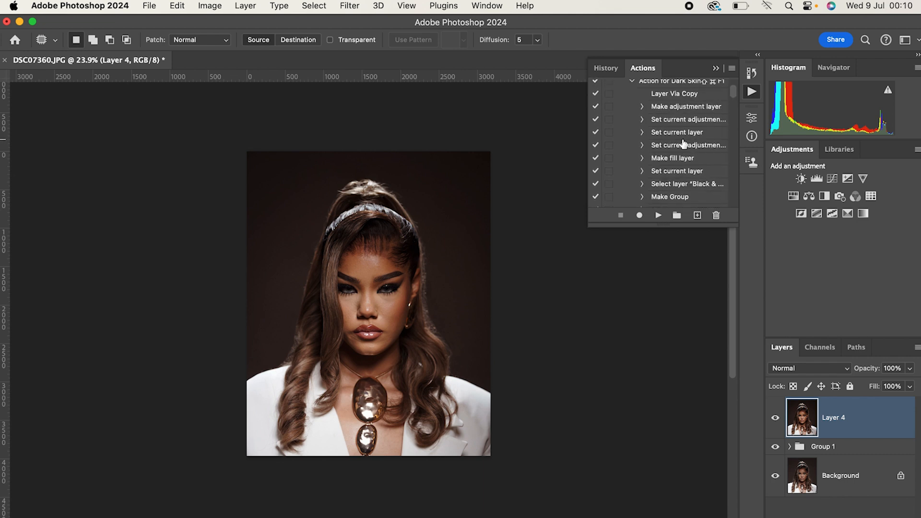
scroll(685, 158, "up", 2)
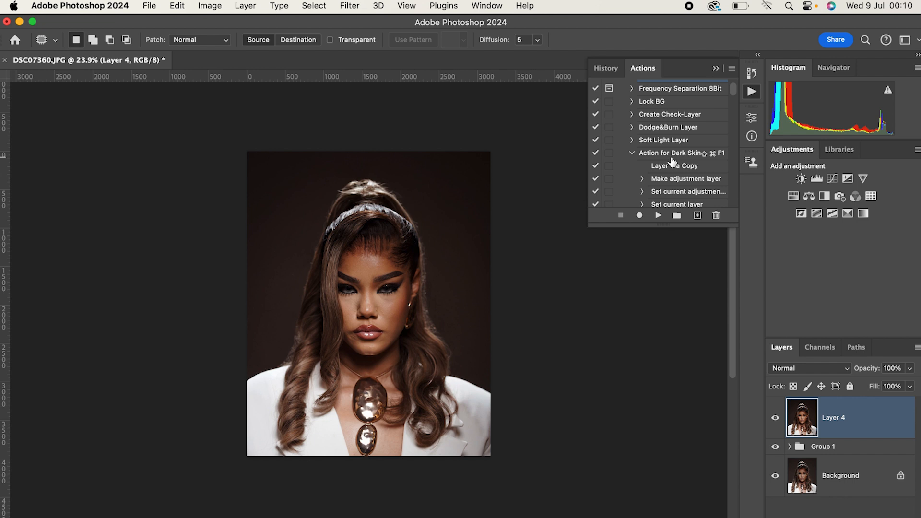
scroll(659, 146, "up", 5)
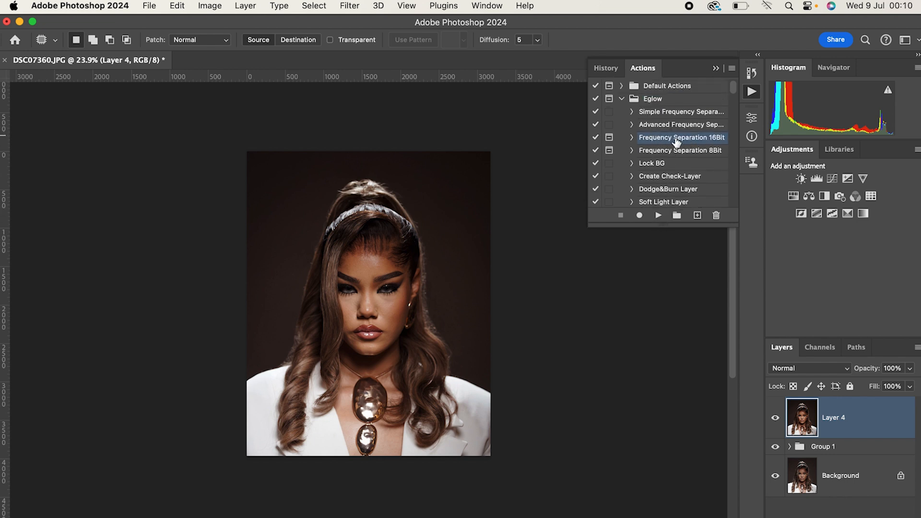
Run the Frequency Separation 16Bit action on the stamped layer with a Gaussian Blur radius of 6 pixels for the Low Frequency layer.
left_click(659, 216)
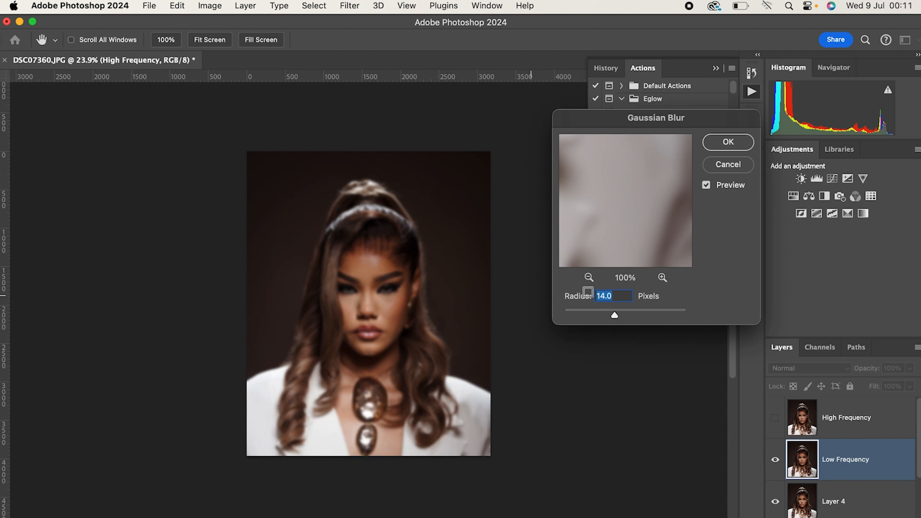
scroll(383, 309, "up", 4)
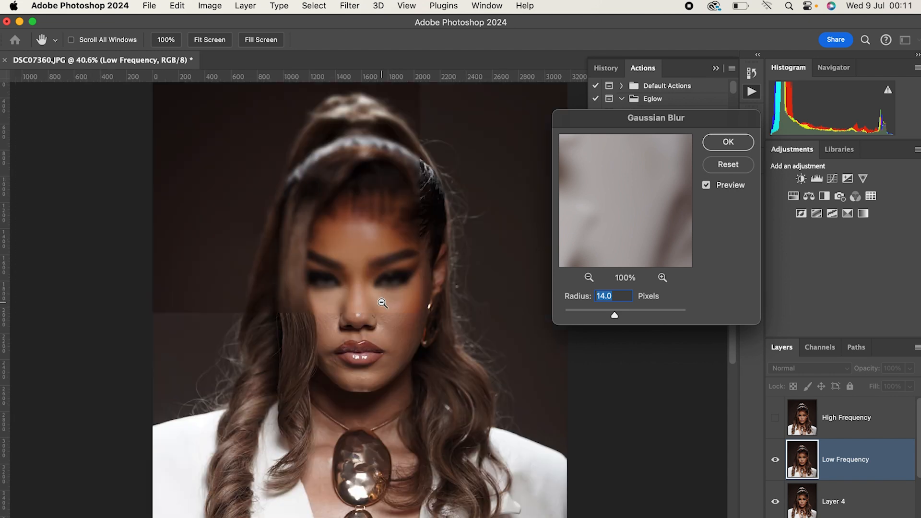
left_click(706, 186)
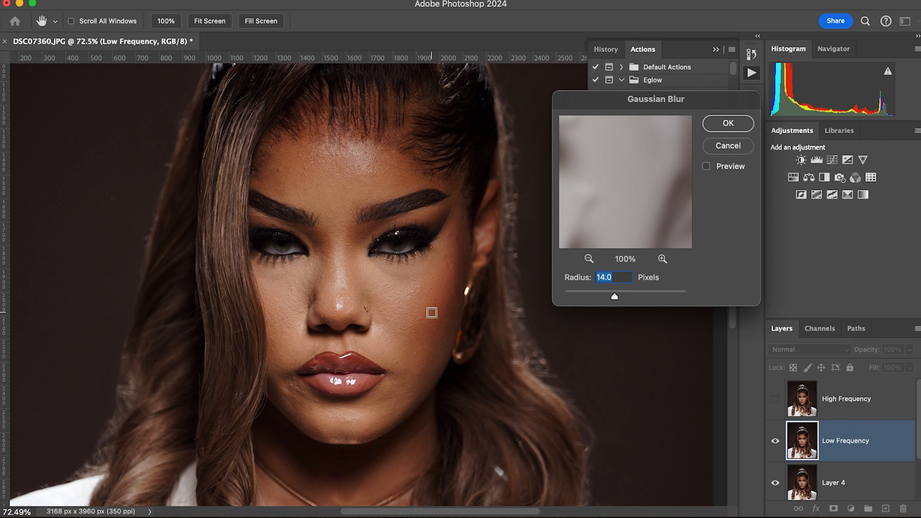
type("6")
left_click(706, 166)
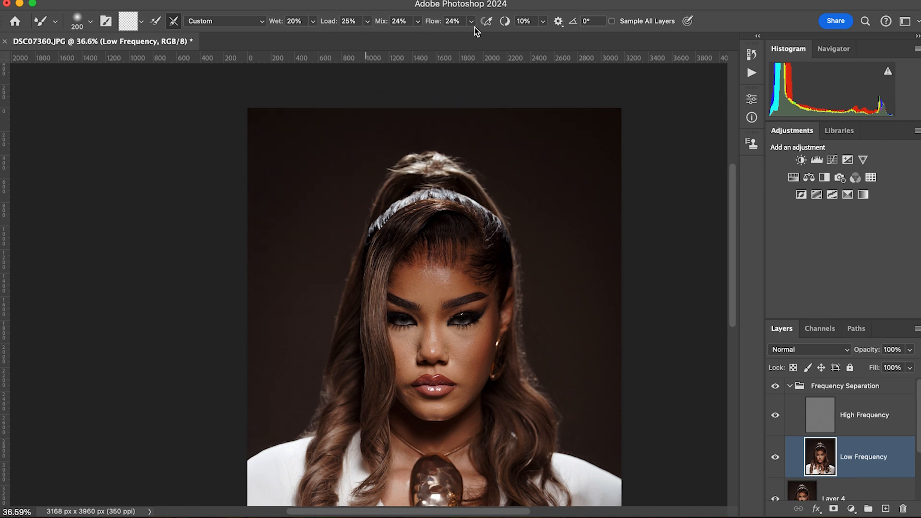
Blend the chest skin on both sides of the pendants on the Low Frequency layer with the Mixer Brush, adjusting the brush size to fit.
scroll(538, 255, "down", 1)
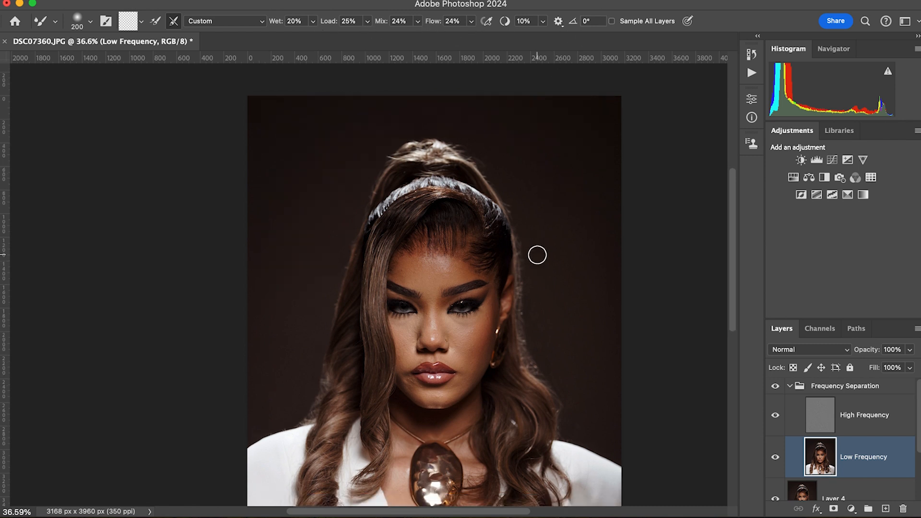
scroll(535, 254, "down", 8)
key("bracketleft")
key("bracketleft")
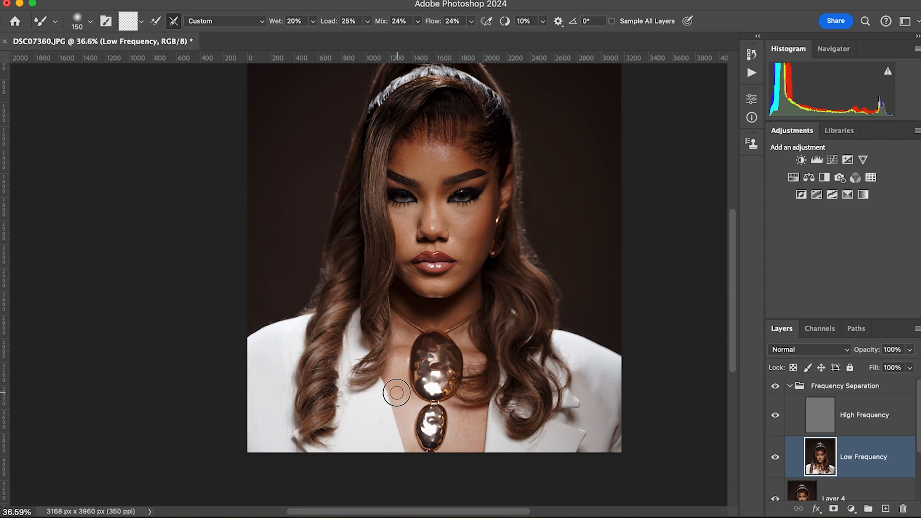
key("bracketright")
key("bracketleft")
key("bracketleft")
key("bracketleft")
key("bracketright")
key("bracketright")
key("bracketright")
key("bracketleft")
key("bracketleft")
key("bracketleft")
key("bracketright")
key("bracketright")
key("bracketright")
left_click_drag(478, 421, 474, 449)
Blend the skin around the necklace cord on the image's left side of the neck with a smaller Mixer Brush.
key("bracketleft")
key("bracketleft")
key("bracketleft")
key("bracketleft")
key("bracketright")
key("bracketright")
key("bracketleft")
key("bracketleft")
key("bracketright")
key("bracketright")
left_click_drag(406, 327, 401, 327)
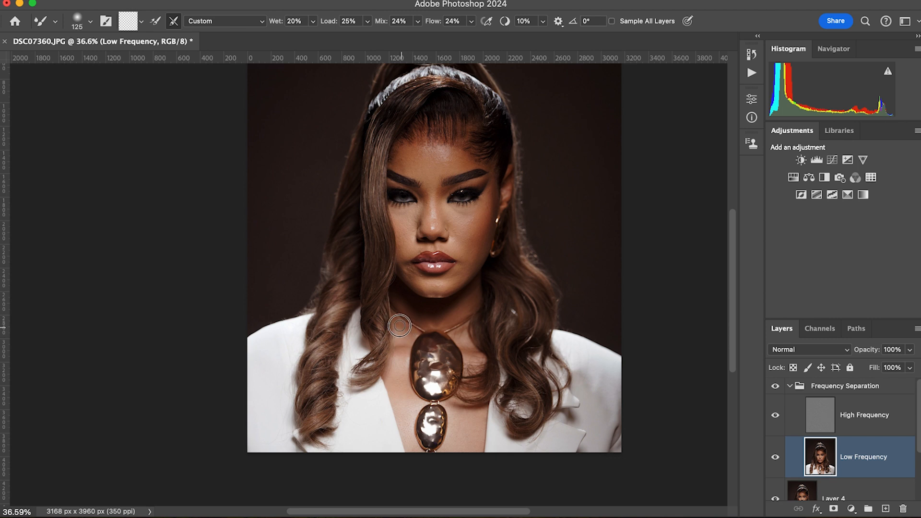
key("bracketleft")
key("bracketleft")
key("bracketright")
scroll(405, 329, "down", 1)
mouse_move(404, 328)
left_mouse_down()
mouse_move(399, 316)
mouse_move(401, 331)
left_mouse_up()
key("bracketright")
Blend the skin around the necklace cord on the image's right side of the neck with the Mixer Brush, adjusting the brush size.
key("bracketleft")
left_click_drag(401, 336, 399, 328)
key("bracketleft")
key("bracketright")
key("bracketright")
left_click_drag(463, 322, 460, 319)
Smooth the neck skin between the chin and the upper pendant on the Low Frequency layer with a Mixer Brush up to 150 pixels.
key("bracketleft")
key("bracketleft")
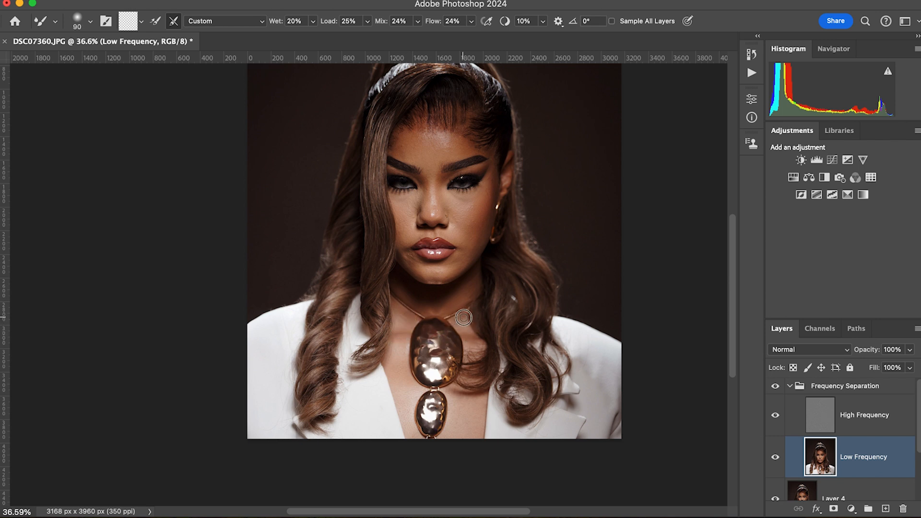
key("bracketright")
key("bracketleft")
key("bracketright")
key("bracketright")
key("bracketright")
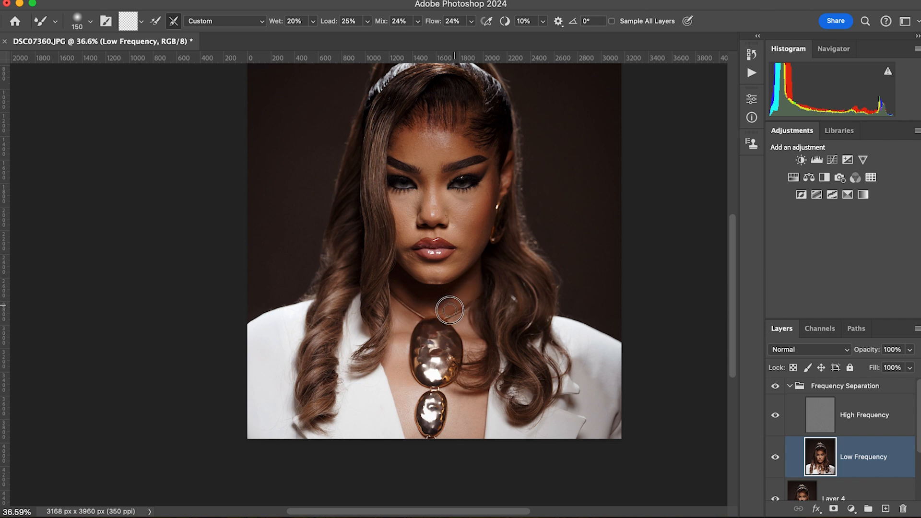
key("bracketleft")
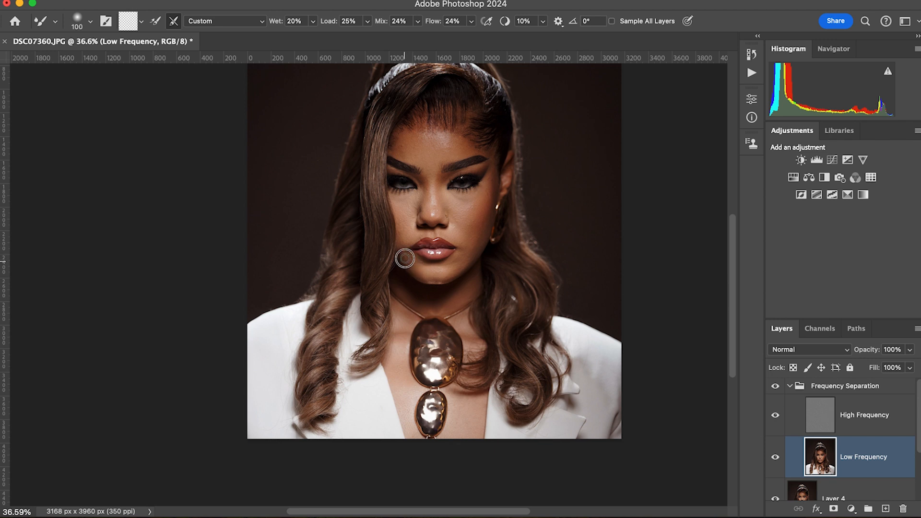
Blend the skin of the lower cheek beside the mouth on the image's right with a 150-pixel Mixer Brush.
key("bracketright")
key("bracketright")
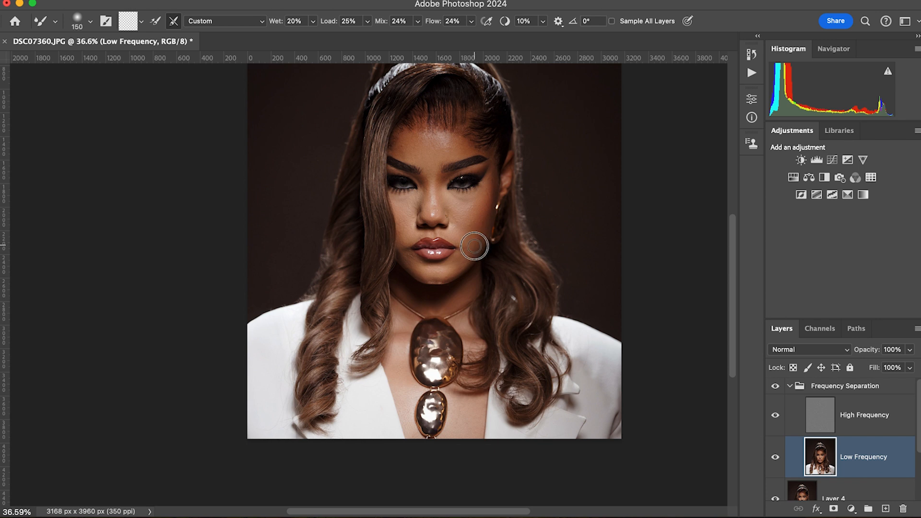
key("bracketleft")
key("bracketright")
Save the document as the Photoshop file DSC07360.psd with Maximize Compatibility on.
scroll(459, 267, "up", 3)
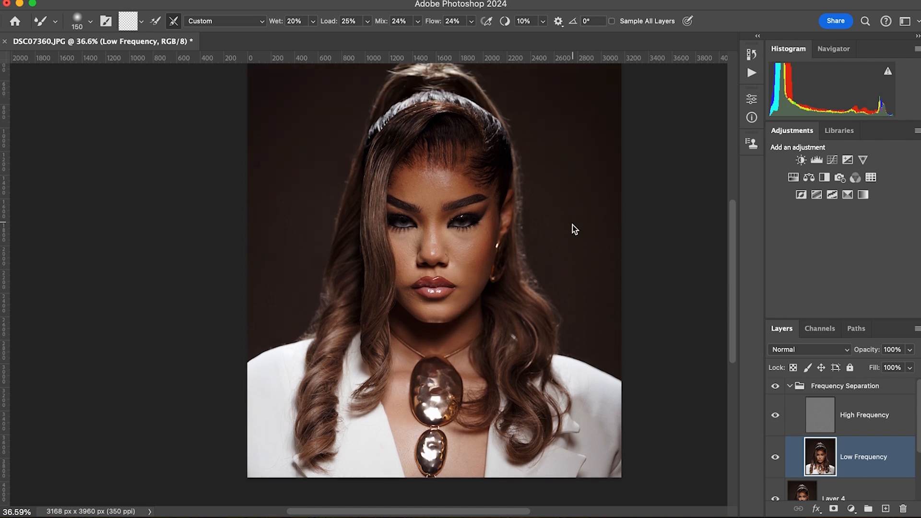
key("super+shift+s")
left_click(681, 352)
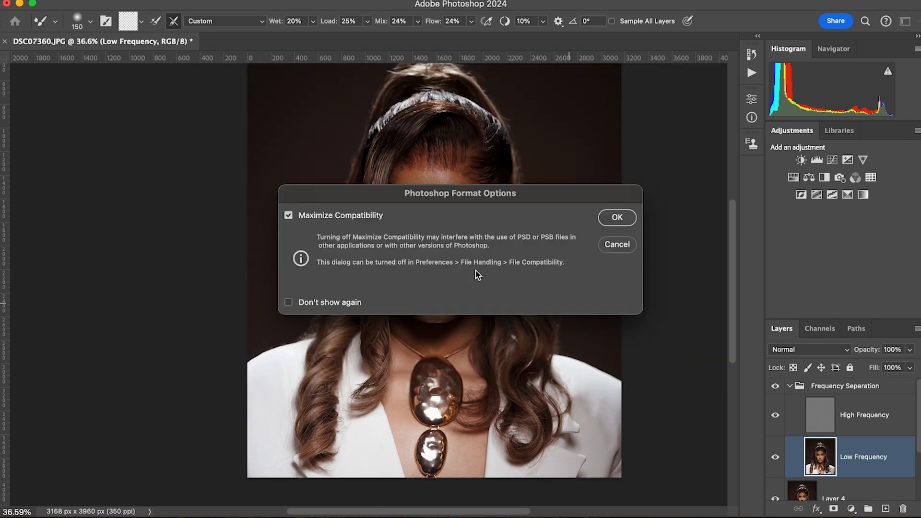
left_click(621, 223)
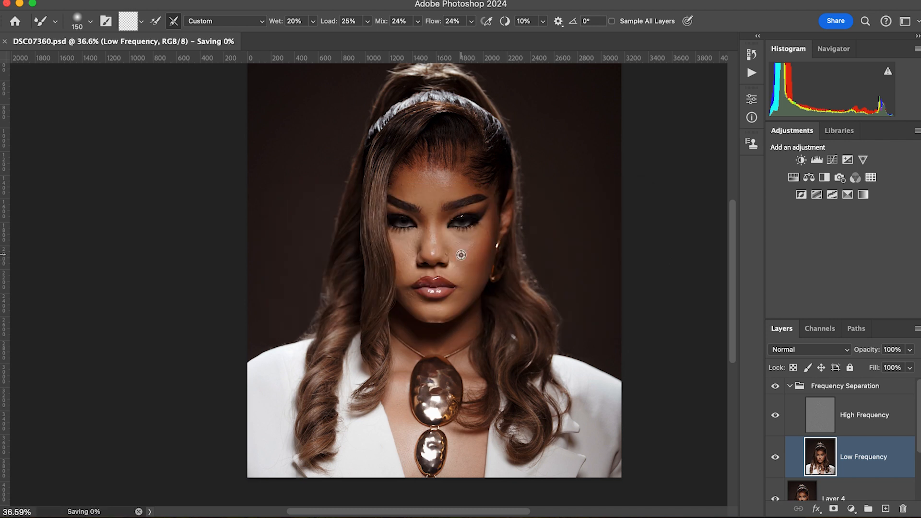
Blend the fold beside the nostril and the cheek by the mouth corner on the image's left with a 70 to 80 pixel Mixer Brush.
scroll(462, 250, "up", 3)
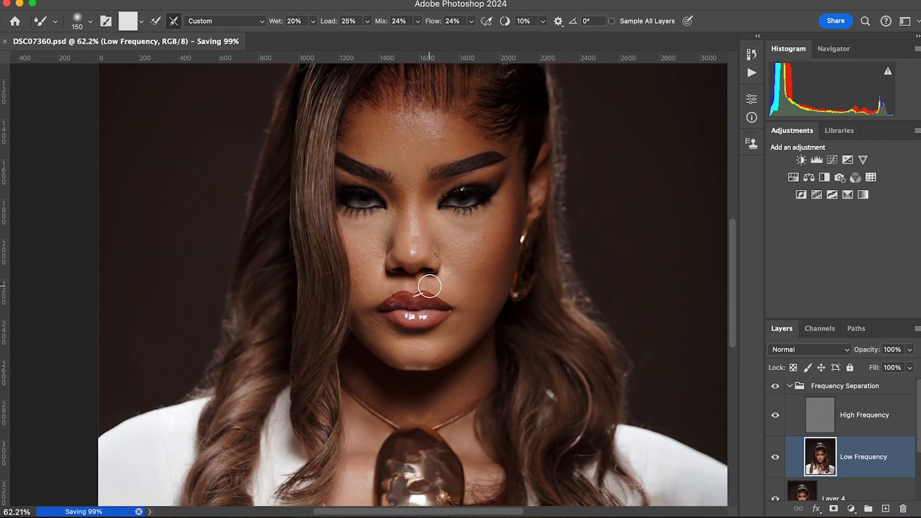
key("bracketleft")
key("bracketleft")
key("bracketleft")
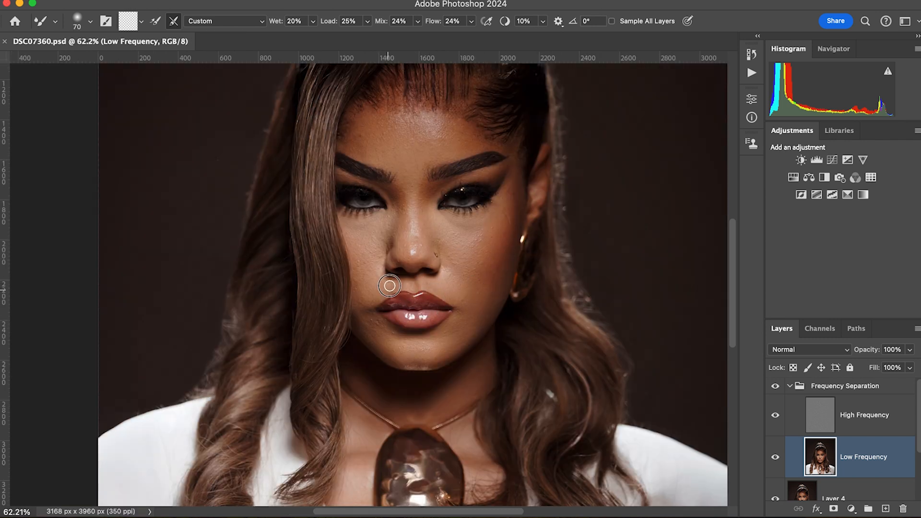
mouse_move(392, 282)
left_mouse_down()
mouse_move(388, 274)
mouse_move(382, 288)
mouse_move(390, 282)
left_mouse_up()
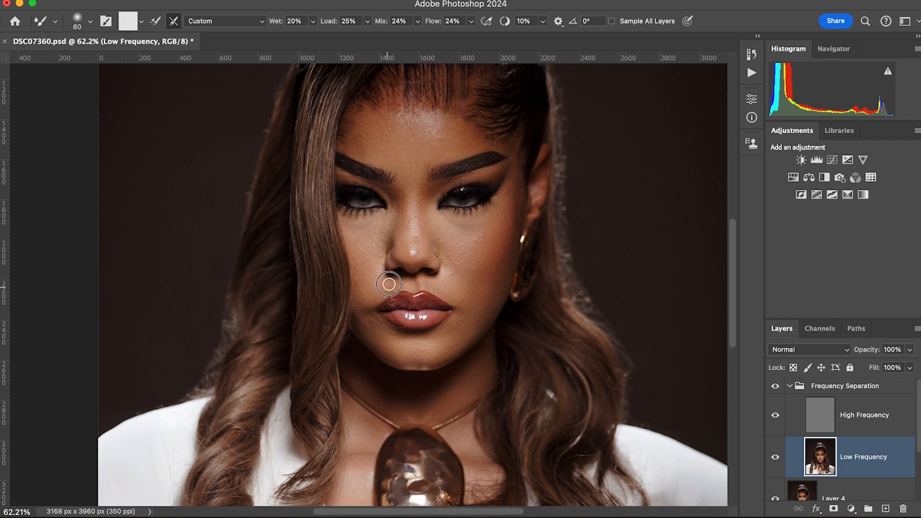
key("bracketleft")
key("bracketright")
Blend the skin between the nose bridge and the inner eye corner on the image's left with a small Mixer Brush.
key("bracketright")
mouse_move(362, 306)
left_mouse_down()
mouse_move(372, 300)
mouse_move(360, 301)
left_mouse_up()
key("bracketleft")
key("bracketleft")
key("bracketright")
mouse_move(397, 223)
left_mouse_down()
mouse_move(400, 237)
mouse_move(395, 205)
mouse_move(387, 214)
mouse_move(393, 209)
mouse_move(394, 226)
left_mouse_up()
key("bracketright")
key("bracketright")
key("bracketright")
key("bracketleft")
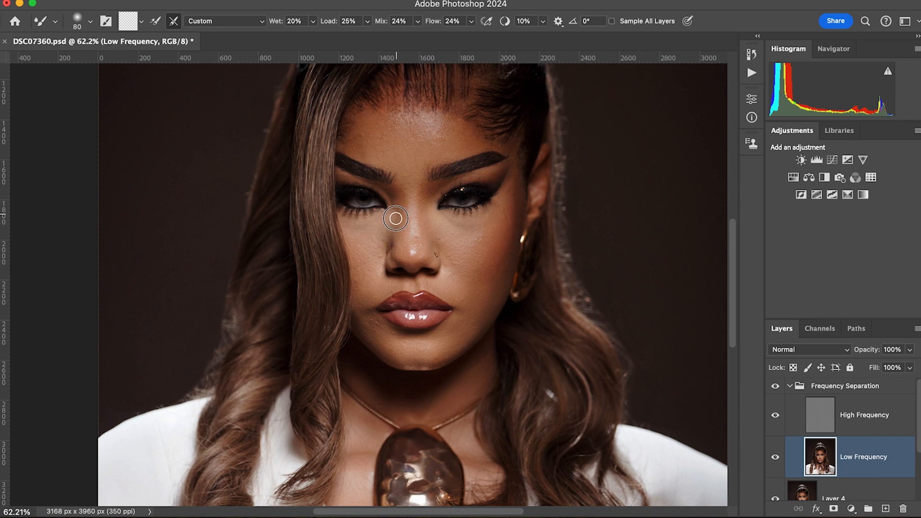
Smooth the under-eye skin next to the hair on the image's left with a 100-pixel Mixer Brush.
key("bracketright")
key("bracketright")
key("bracketright")
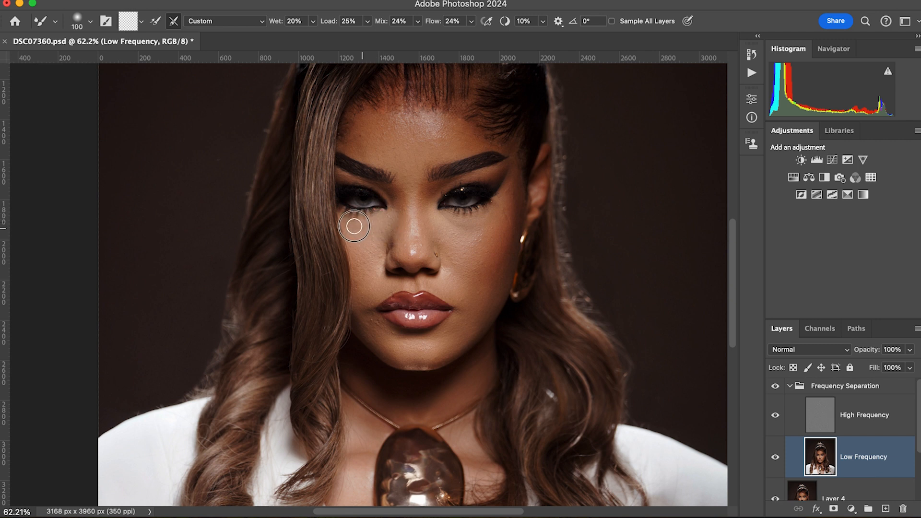
mouse_move(352, 222)
left_mouse_down()
mouse_move(356, 231)
mouse_move(342, 223)
left_mouse_up()
key("bracketleft")
key("bracketleft")
Blend the cheek on the image's left from beside the nose down toward the mouth corner, adjusting the Mixer Brush size to fit.
key("bracketright")
key("bracketright")
key("bracketright")
key("bracketright")
left_click_drag(380, 262, 359, 291)
key("bracketright")
key("bracketleft")
key("bracketleft")
key("bracketright")
key("bracketright")
left_click_drag(358, 242, 366, 243)
Blend the skin from the nose bridge across the under-eye area on the image's right with a smaller Mixer Brush.
key("bracketleft")
key("bracketleft")
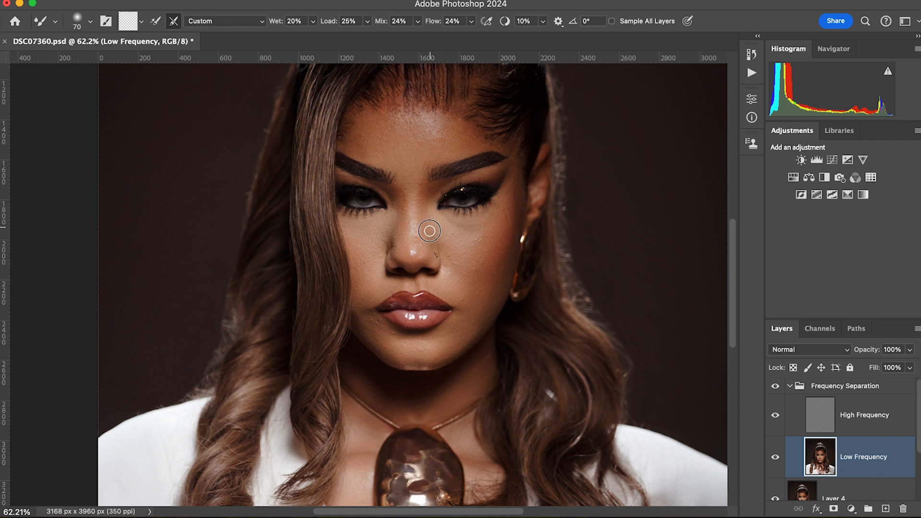
scroll(429, 230, "down", 1)
key("bracketleft")
key("bracketright")
mouse_move(428, 190)
left_mouse_down()
mouse_move(458, 214)
mouse_move(449, 214)
mouse_move(445, 203)
mouse_move(479, 209)
mouse_move(480, 222)
mouse_move(448, 206)
mouse_move(483, 211)
left_mouse_up()
Blend the skin beside the outer eye corner on the image's right with a 90 to 100 pixel Mixer Brush.
key("bracketright")
key("bracketright")
key("bracketleft")
key("bracketright")
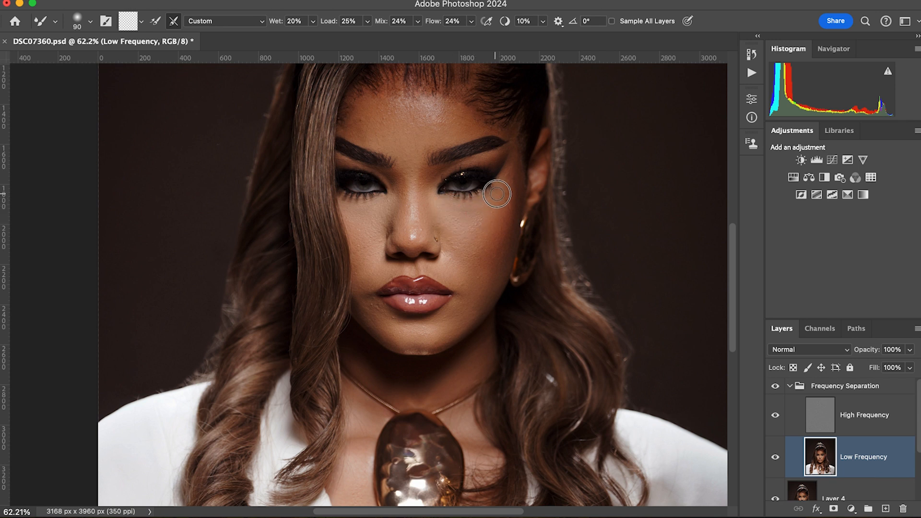
key("bracketright")
key("bracketright")
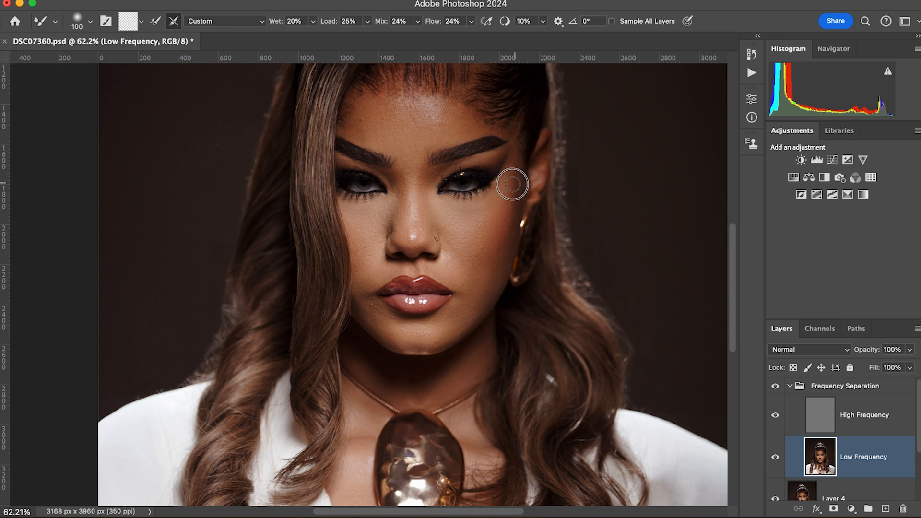
key("bracketleft")
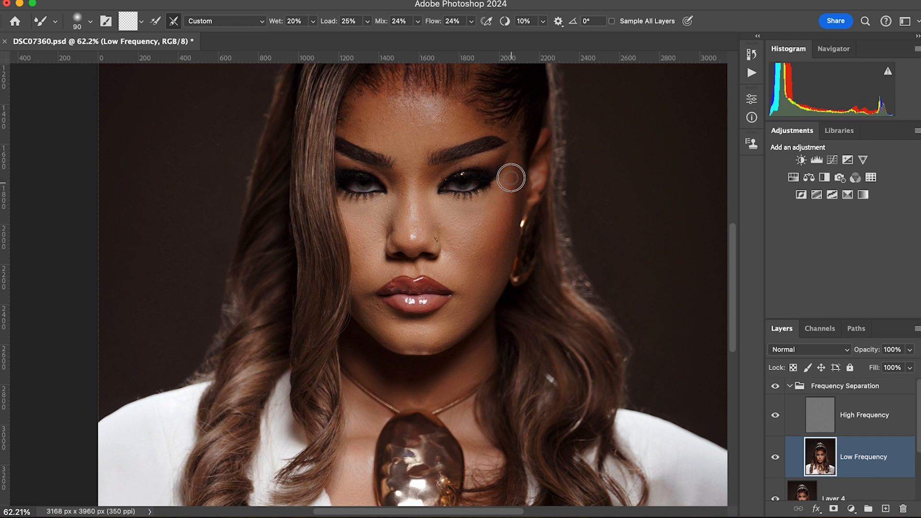
Smooth the cheek from the earring toward the mouth on the image's right with a 125 to 150 pixel Mixer Brush.
key("bracketright")
key("bracketright")
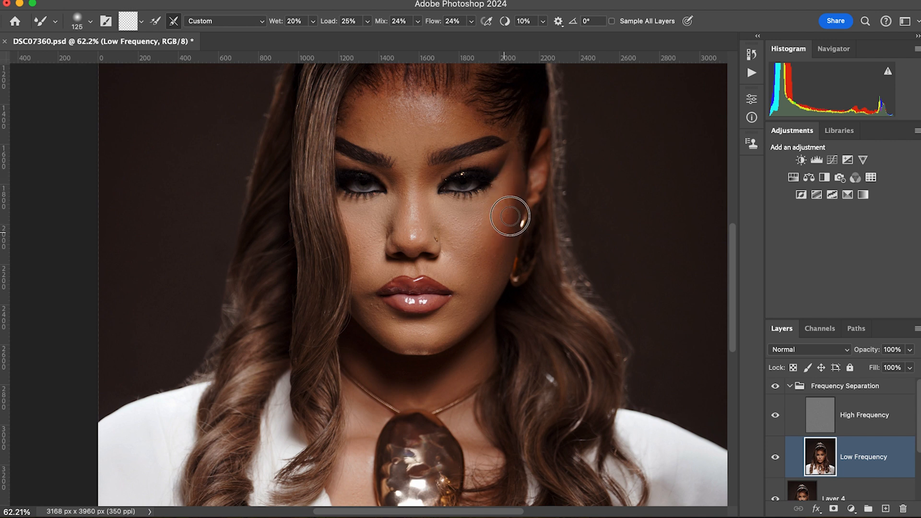
key("bracketright")
key("bracketright")
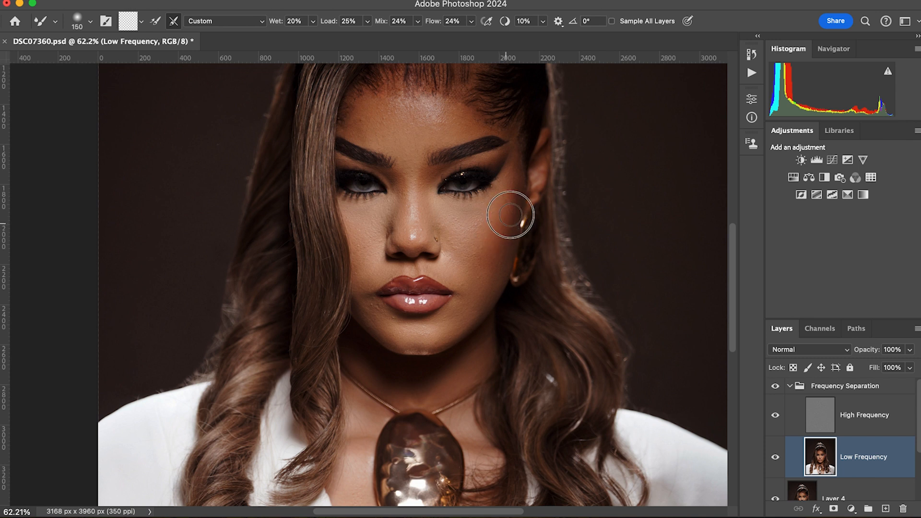
key("bracketleft")
key("bracketleft")
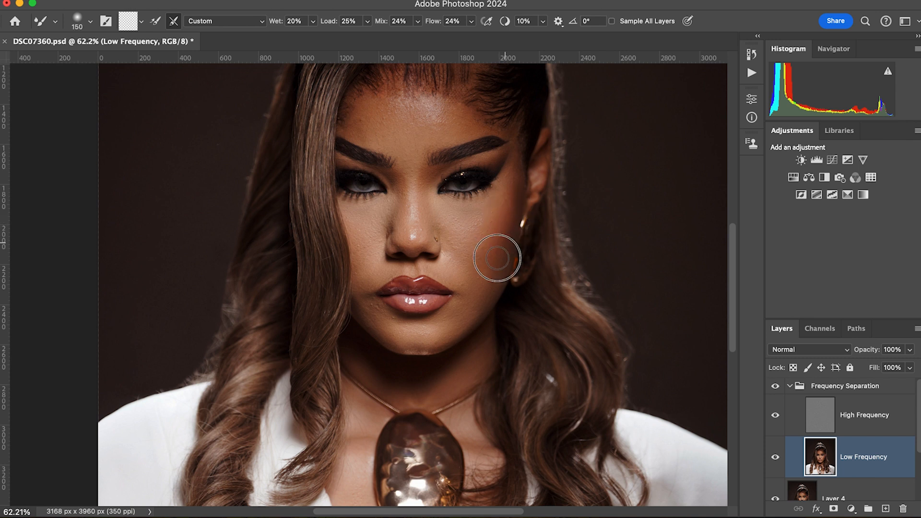
mouse_move(471, 257)
left_mouse_down()
mouse_move(482, 247)
mouse_move(467, 260)
left_mouse_up()
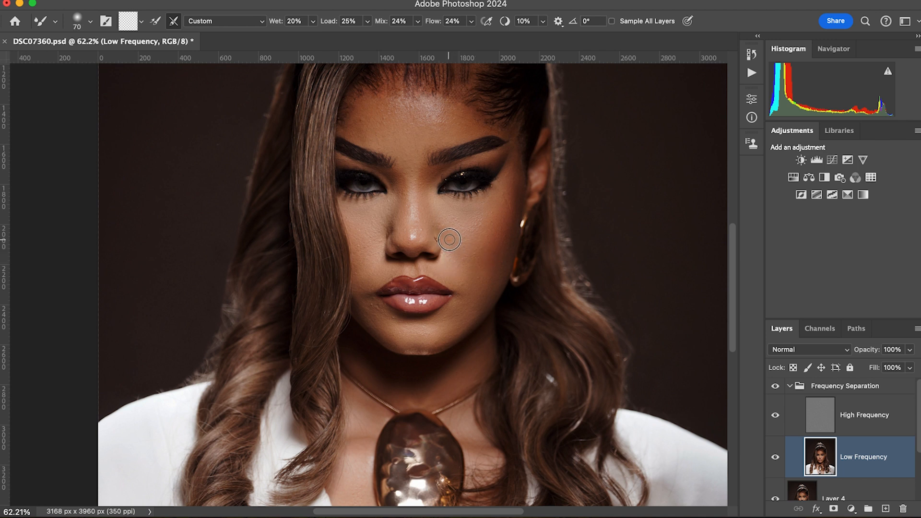
Blend the skin along the sides of the nose on the Low Frequency layer, adjusting the Mixer Brush size to fit.
key("bracketright")
key("bracketright")
key("bracketright")
key("bracketleft")
key("bracketright")
key("bracketright")
key("bracketleft")
key("bracketright")
key("bracketright")
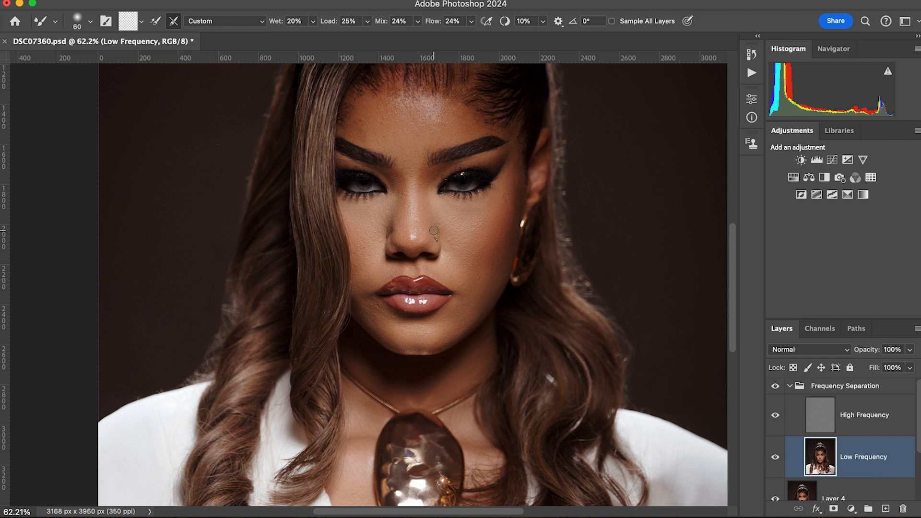
Save the document and blend the skin between the eyebrows on the Low Frequency layer with a Mixer Brush of about 125 pixels.
key("super+s")
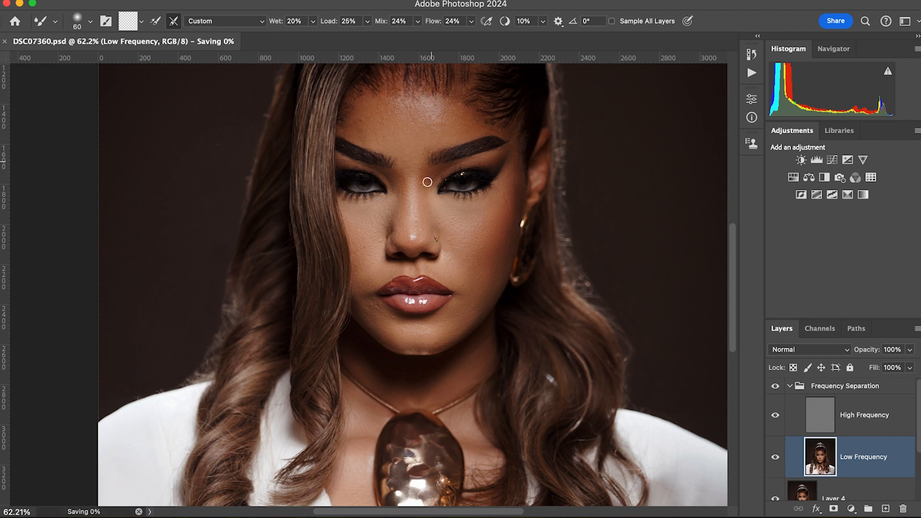
key("bracketleft")
key("bracketleft")
scroll(412, 159, "down", 1)
key("bracketright")
key("bracketright")
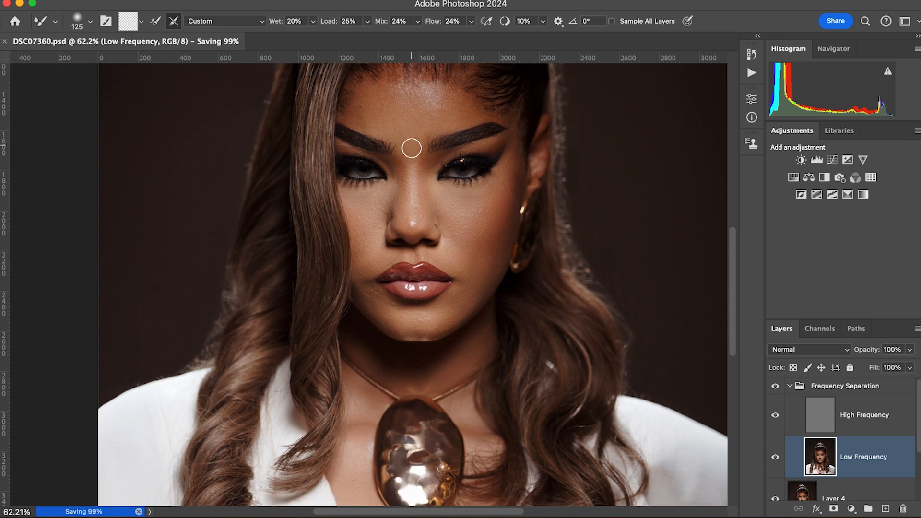
left_click_drag(411, 145, 411, 131)
key("bracketleft")
left_click_drag(411, 158, 408, 156)
key("bracketleft")
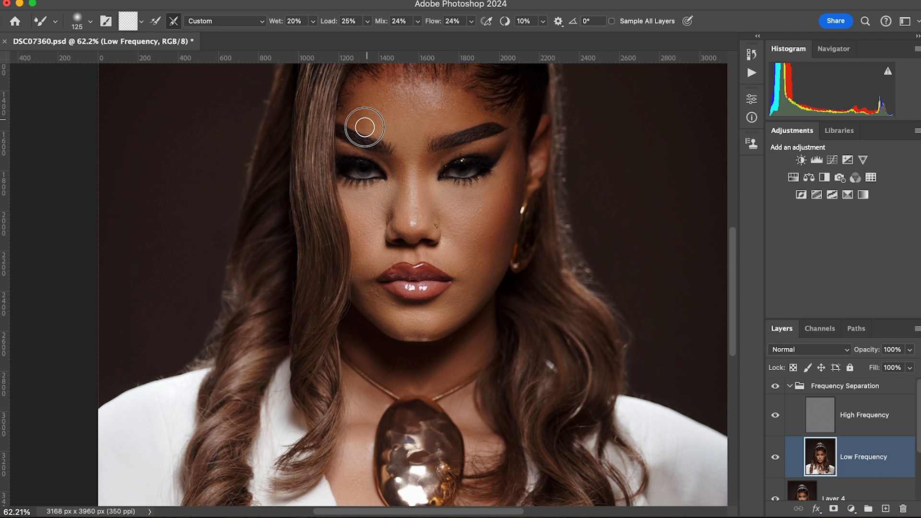
Blend the forehead above the eyebrow on the image's left with an 80 to 125 pixel Mixer Brush.
key("bracketleft")
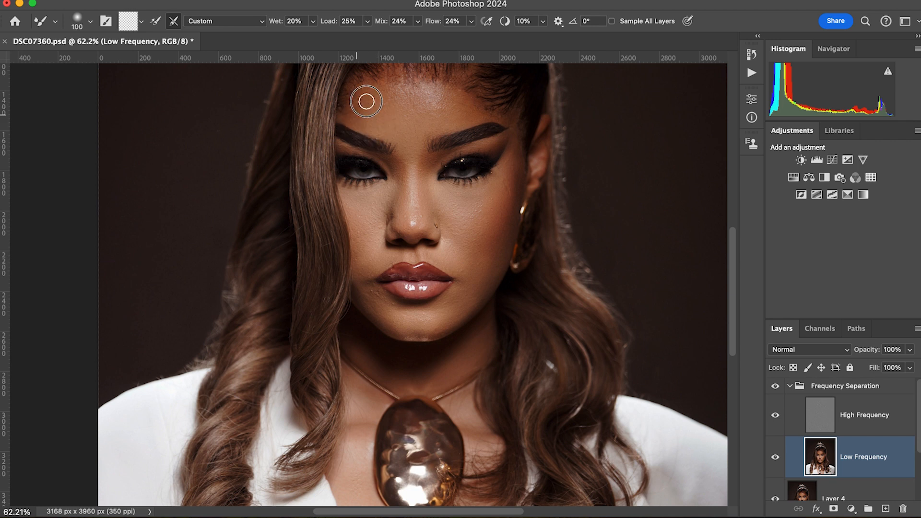
key("bracketleft")
key("bracketleft")
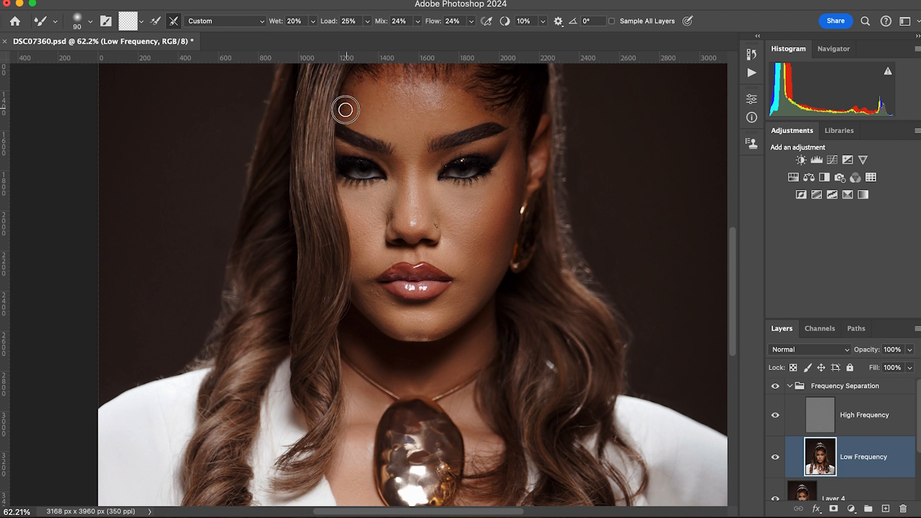
key("bracketright")
key("bracketright")
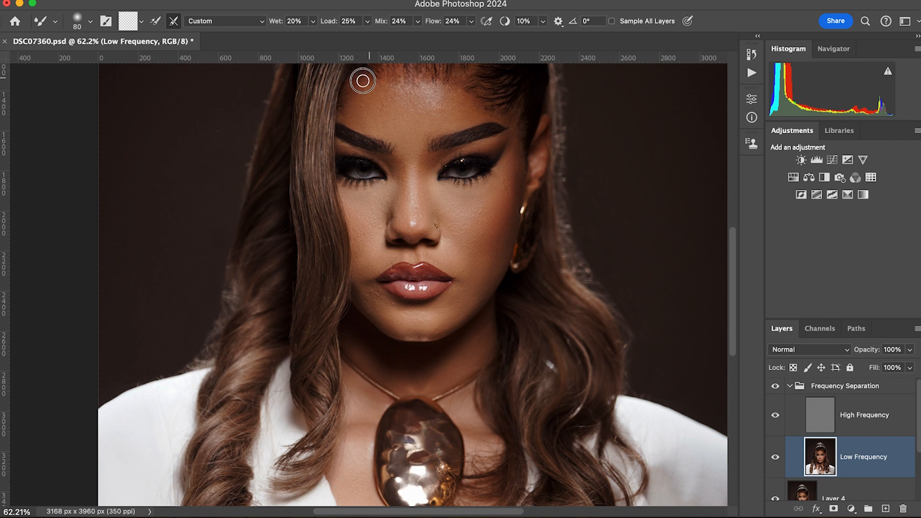
key("bracketright")
key("bracketright")
Smooth the forehead from its centre to the temple on the image's right with a 90 to 125 pixel Mixer Brush.
key("bracketright")
key("bracketright")
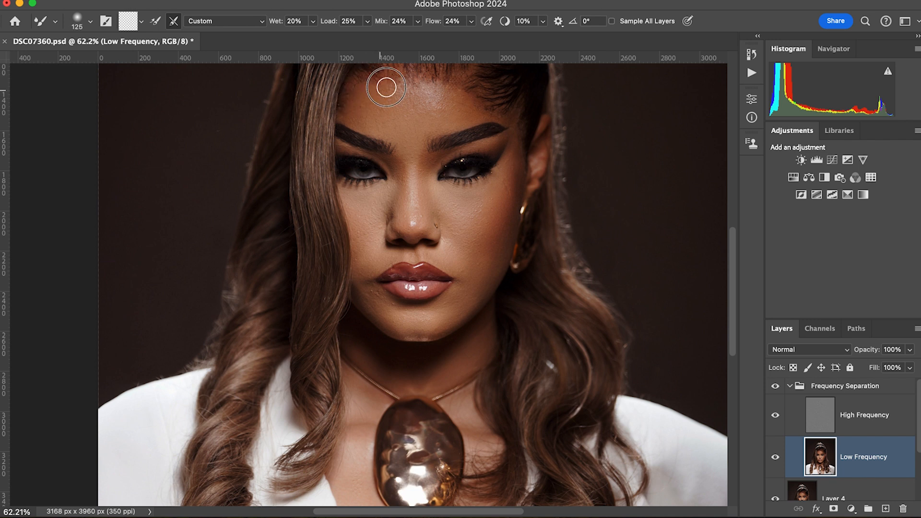
key("bracketright")
key("bracketleft")
key("bracketleft")
key("bracketleft")
key("bracketleft")
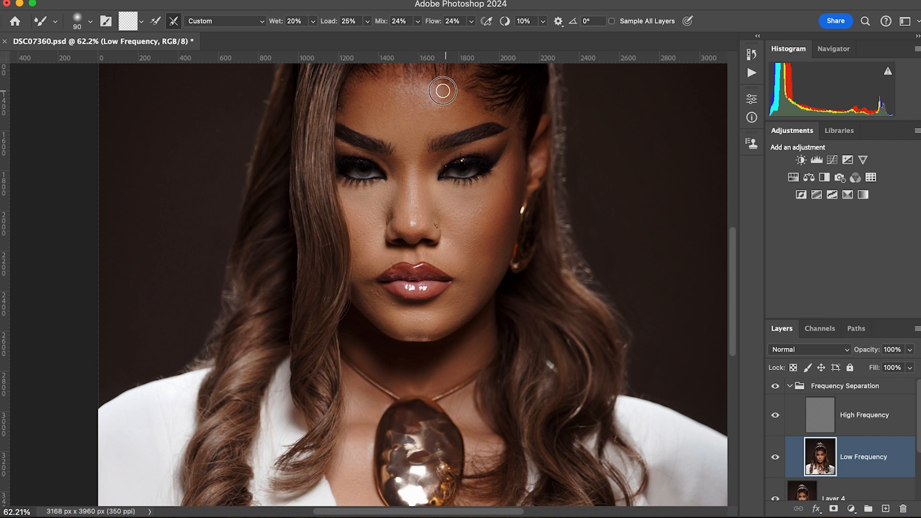
mouse_move(425, 90)
left_mouse_down()
mouse_move(463, 91)
mouse_move(478, 112)
mouse_move(482, 102)
mouse_move(503, 119)
mouse_move(488, 110)
mouse_move(514, 117)
mouse_move(522, 96)
mouse_move(517, 135)
left_mouse_up()
key("bracketleft")
key("bracketright")
key("bracketright")
key("bracketright")
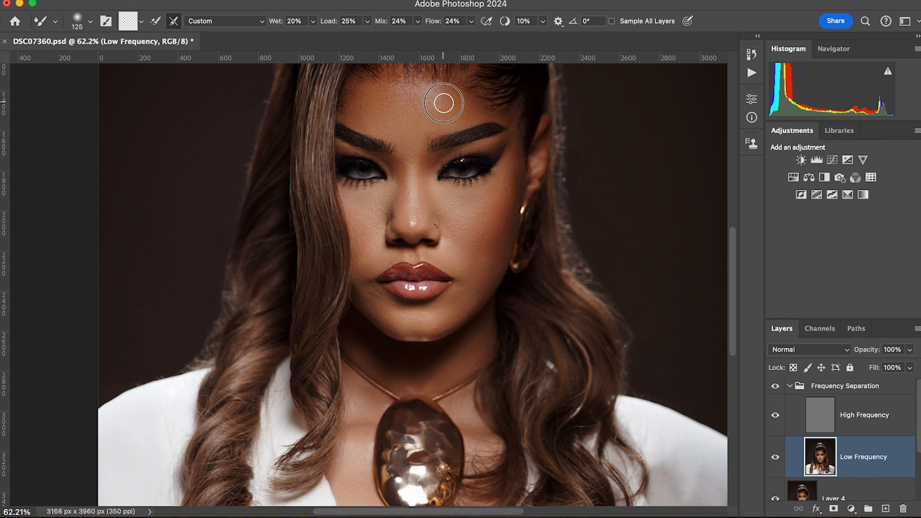
key("bracketright")
mouse_move(438, 103)
left_mouse_down()
mouse_move(426, 107)
mouse_move(423, 95)
mouse_move(434, 100)
mouse_move(416, 89)
left_mouse_up()
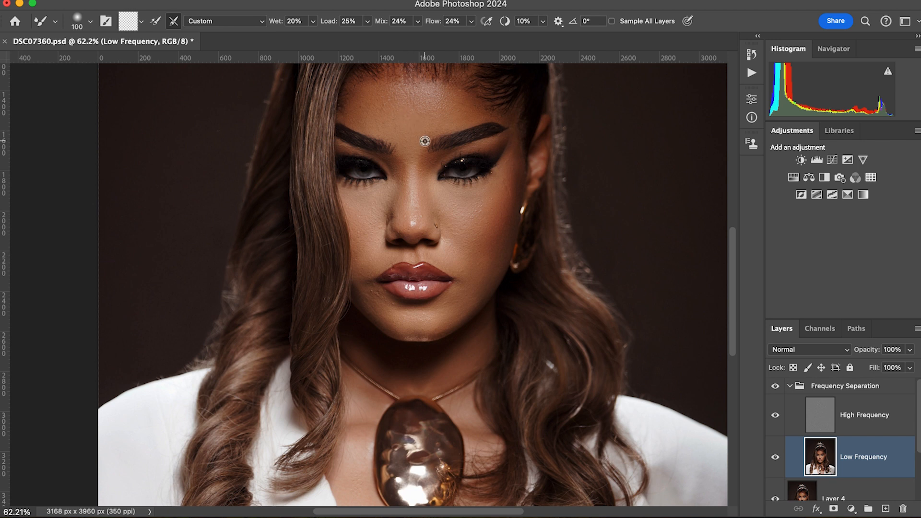
Even out the middle of the forehead above the eyebrows with a 100 to 175 pixel Mixer Brush.
scroll(426, 157, "up", 5)
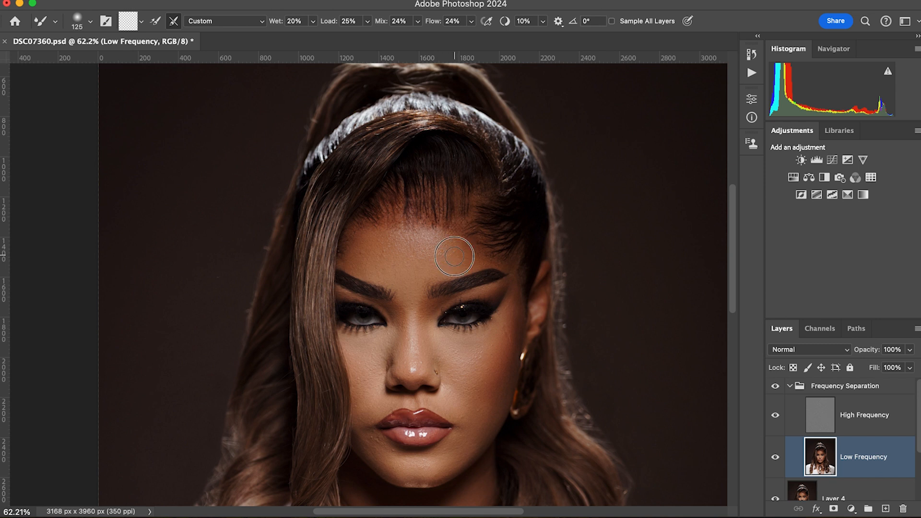
key("bracketright")
key("bracketright")
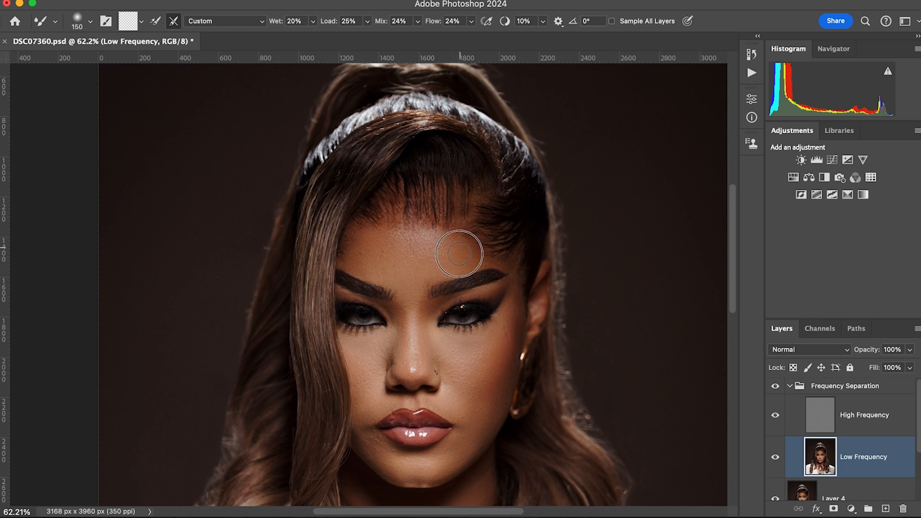
key("bracketright")
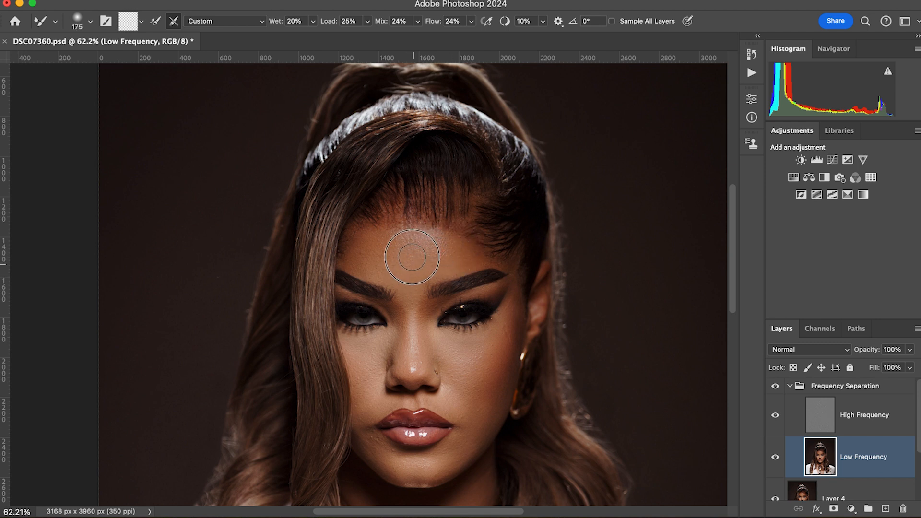
key("bracketleft")
key("bracketleft")
key("bracketleft")
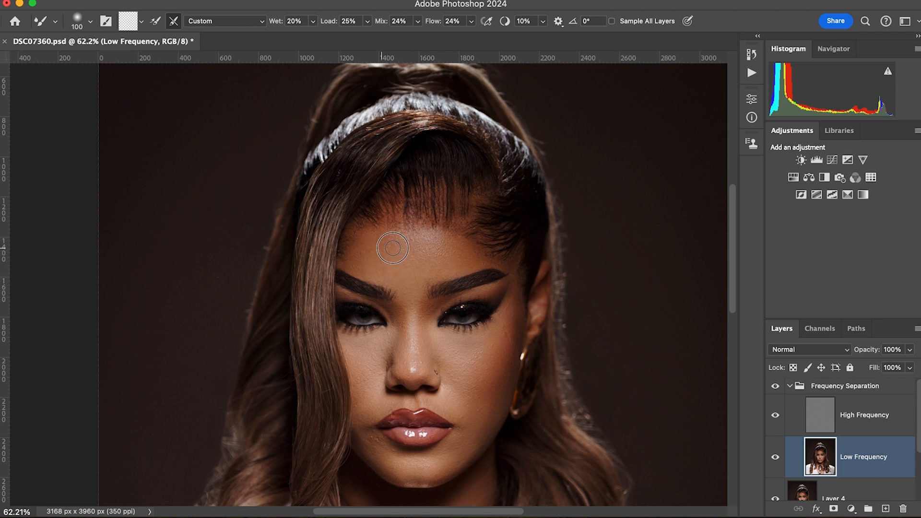
key("bracketright")
Blend the forehead skin beside the long hair strand on the image's left, varying the Mixer Brush size to fit.
key("bracketright")
left_click_drag(364, 249, 365, 232)
key("bracketleft")
key("bracketleft")
key("bracketleft")
key("bracketleft")
key("bracketright")
key("bracketleft")
key("bracketleft")
Soften the tones along the hairline across the forehead with a 100 to 175 pixel Mixer Brush.
key("bracketright")
key("bracketright")
key("bracketright")
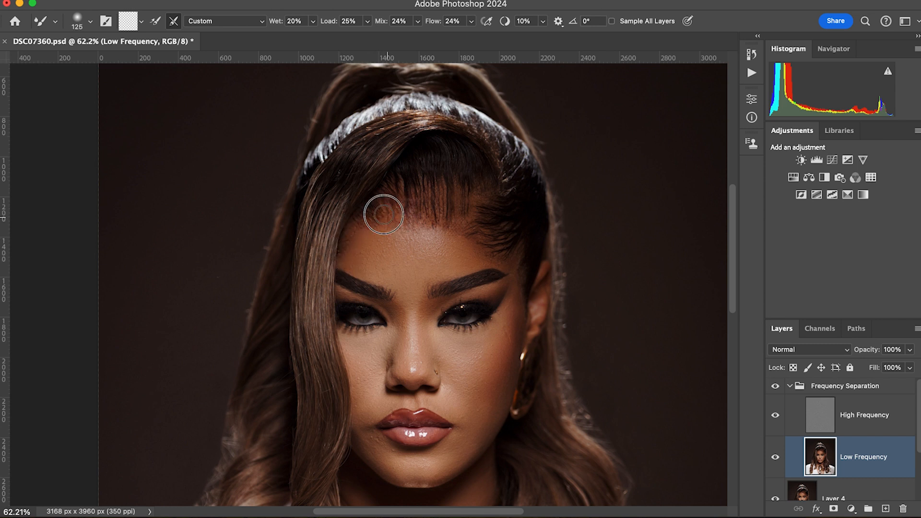
key("bracketright")
key("bracketright")
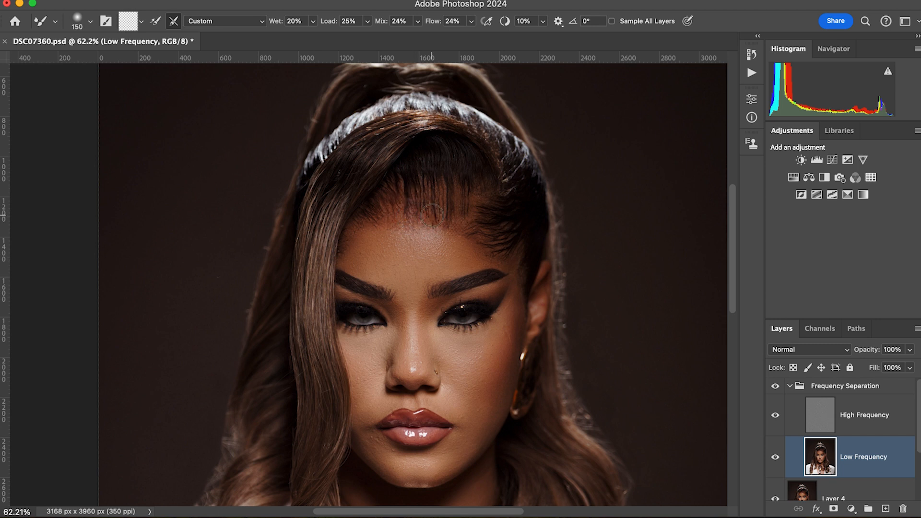
key("bracketleft")
key("bracketleft")
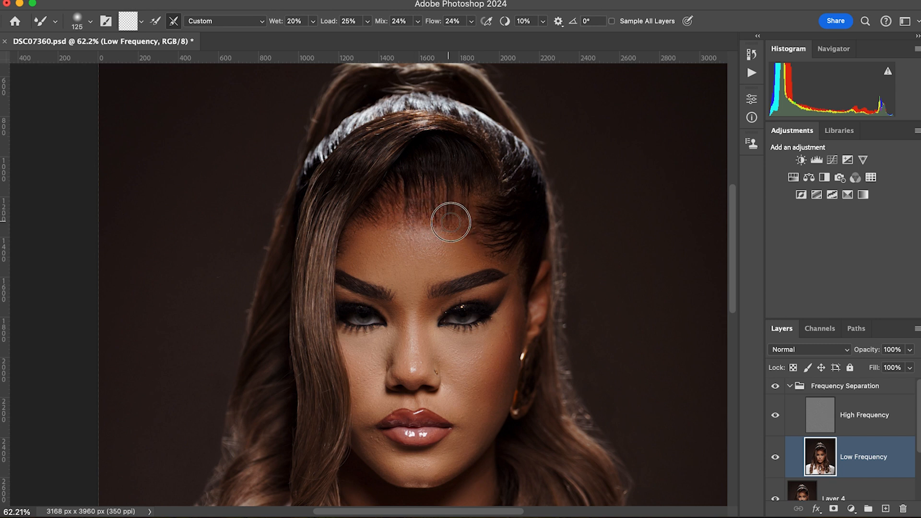
key("bracketright")
key("bracketright")
key("bracketright")
key("bracketright")
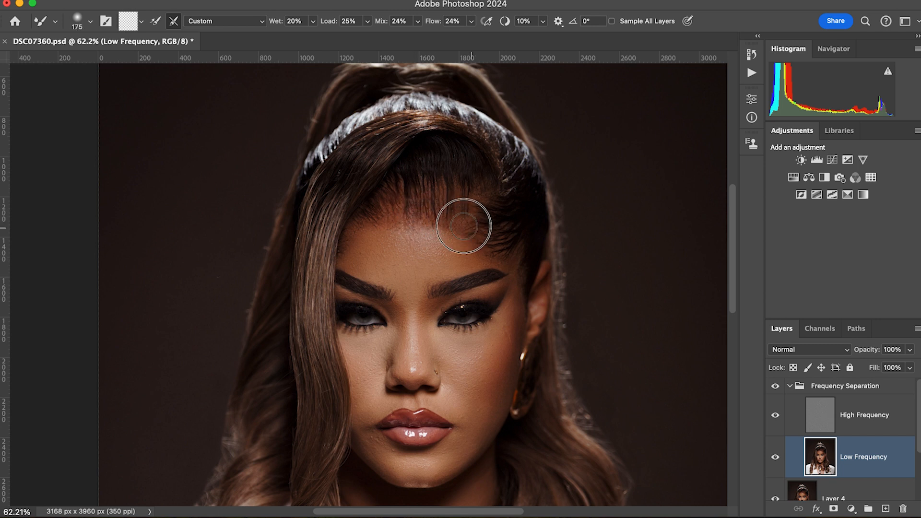
mouse_move(481, 190)
left_mouse_down()
mouse_move(401, 189)
mouse_move(408, 190)
mouse_move(384, 211)
left_mouse_up()
key("bracketleft")
key("bracketleft")
key("bracketleft")
key("bracketleft")
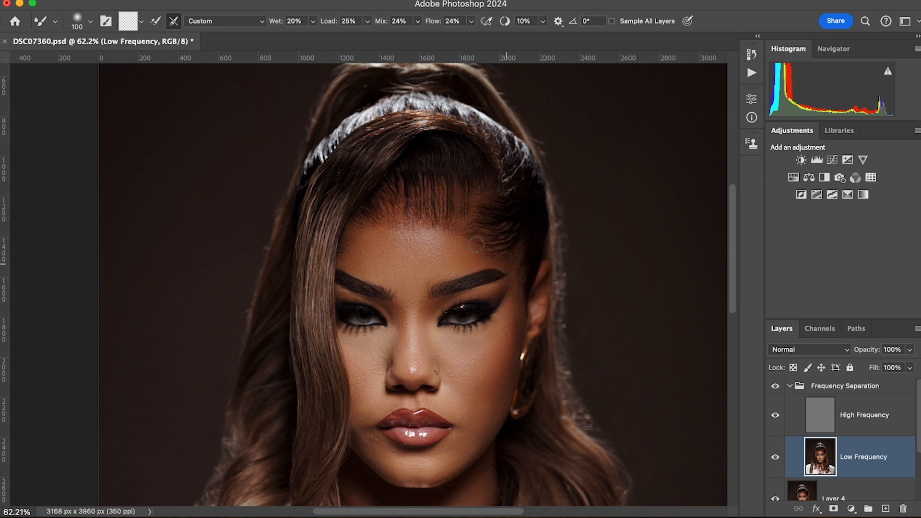
Blend the upper forehead just below the hairline with a 100 to 150 pixel Mixer Brush.
left_click_drag(446, 236, 437, 231)
key("bracketright")
key("bracketright")
key("bracketright")
left_click_drag(399, 234, 391, 236)
key("bracketleft")
key("bracketleft")
key("bracketright")
key("bracketright")
key("bracketright")
key("bracketright")
key("bracketright")
key("bracketleft")
key("bracketleft")
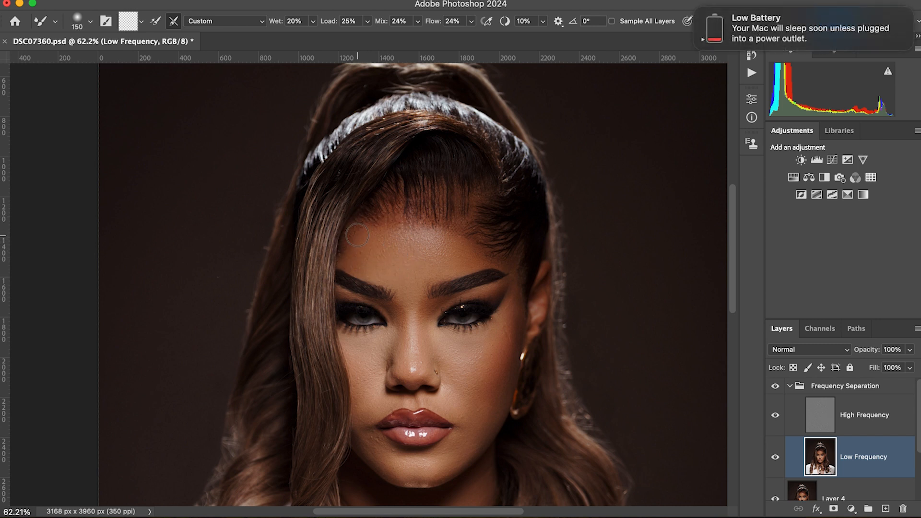
Smooth the skin directly above the eyebrow on the image's left with the Mixer Brush.
key("bracketleft")
key("bracketright")
key("bracketright")
key("bracketright")
mouse_move(361, 259)
left_mouse_down()
mouse_move(350, 265)
mouse_move(378, 269)
left_mouse_up()
key("bracketleft")
key("bracketleft")
key("bracketleft")
Blend the nose bridge and the nostril side on the image's right with a Mixer Brush of about 80 pixels.
left_click_drag(431, 367, 448, 350)
key("bracketright")
key("bracketleft")
key("bracketleft")
key("bracketright")
left_click_drag(432, 297, 426, 351)
key("bracketleft")
key("bracketright")
scroll(477, 378, "down", 2)
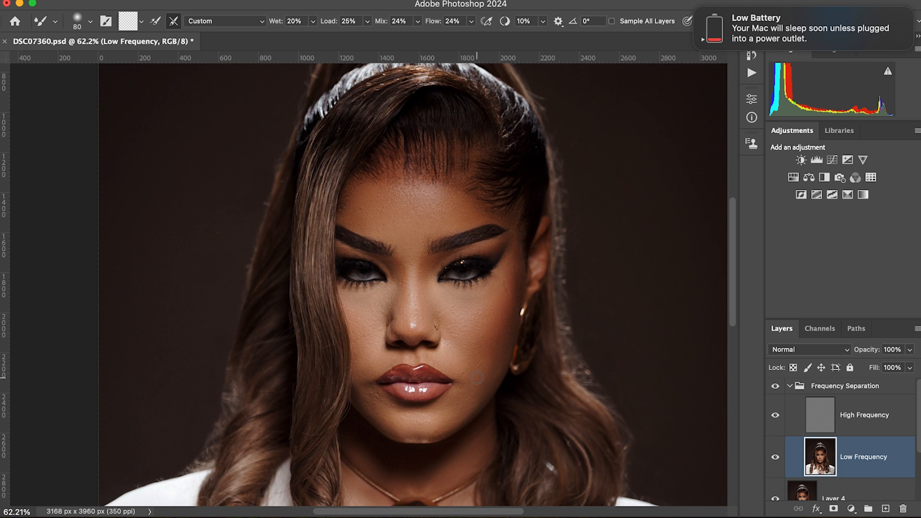
Compare the portrait with and without the Frequency Separation group.
left_click(775, 388)
left_click(776, 387)
left_click(775, 388)
left_click(775, 387)
Set up the Clone Stamp on the High Frequency layer with a 30 pixel brush, undoing the oversized test stamp.
left_click(862, 429)
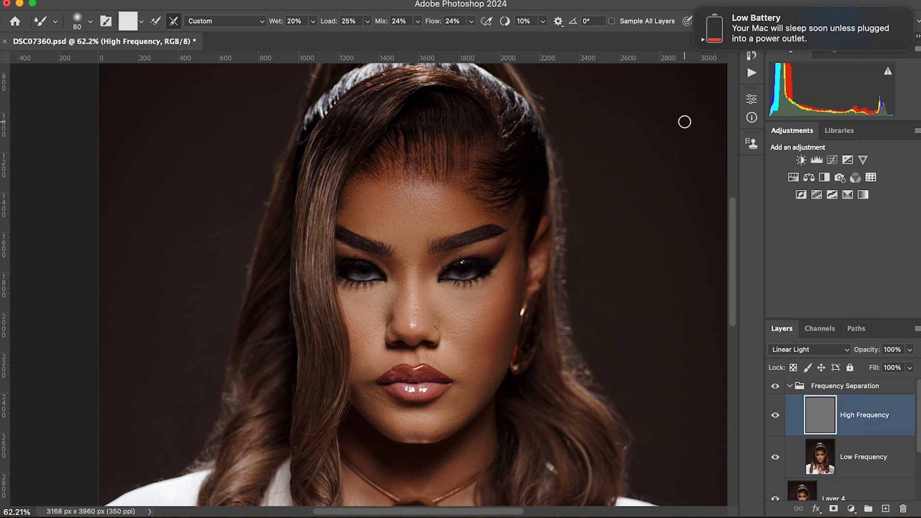
key("s")
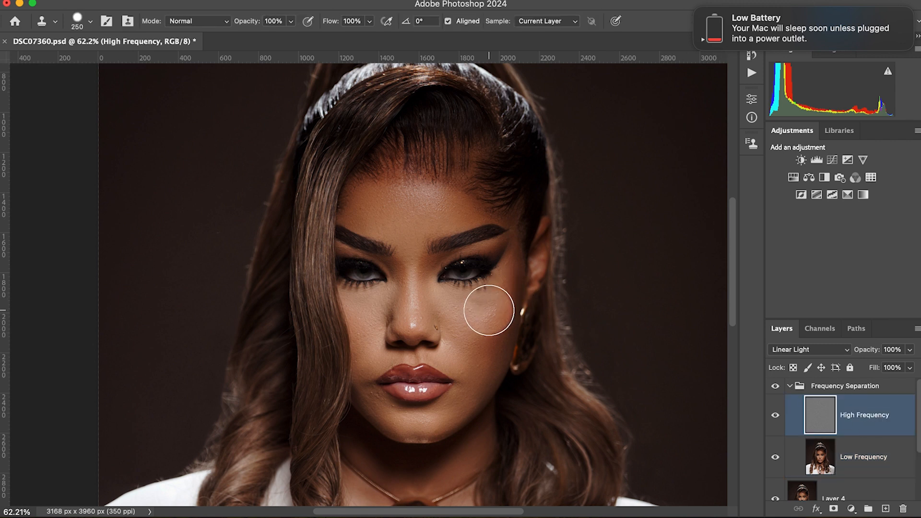
scroll(451, 374, "up", 5)
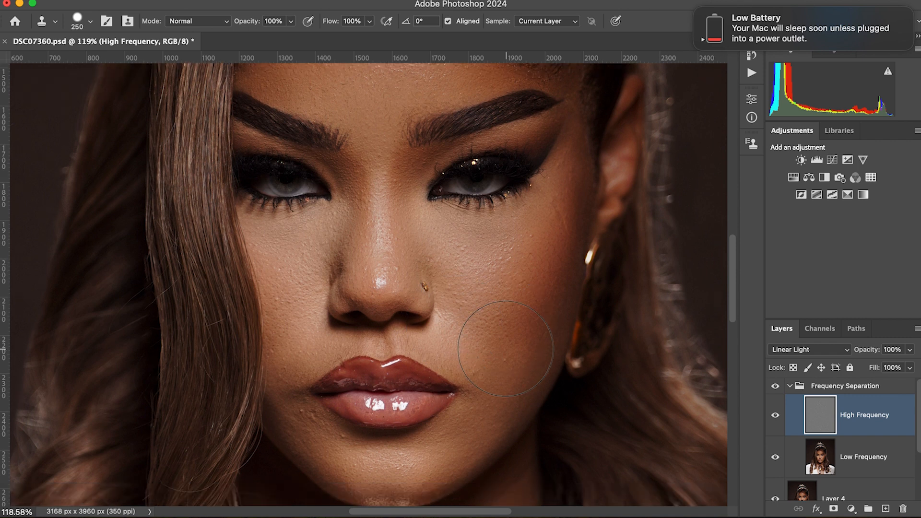
scroll(506, 349, "down", 3)
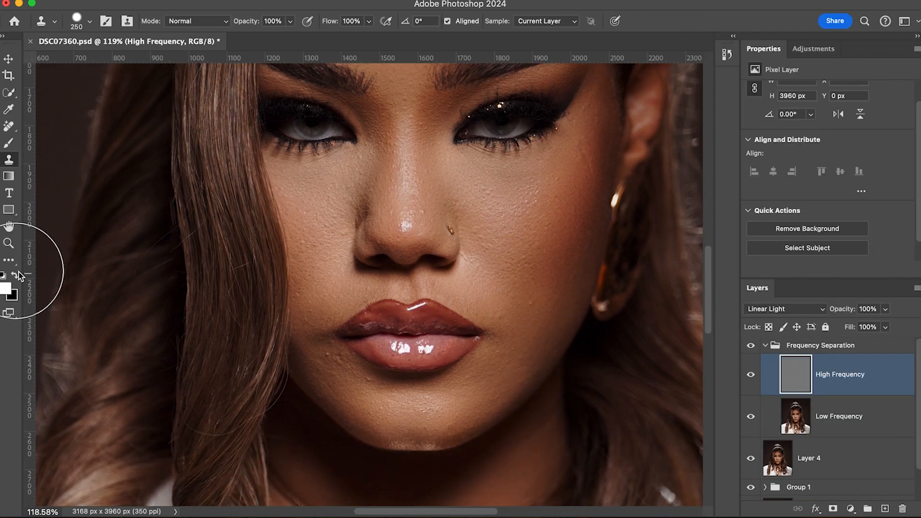
left_click(391, 339)
key("bracketleft")
key("bracketleft")
key("bracketleft")
key("bracketleft")
key("bracketleft")
key("bracketleft")
key("super+z")
key("bracketleft")
key("bracketleft")
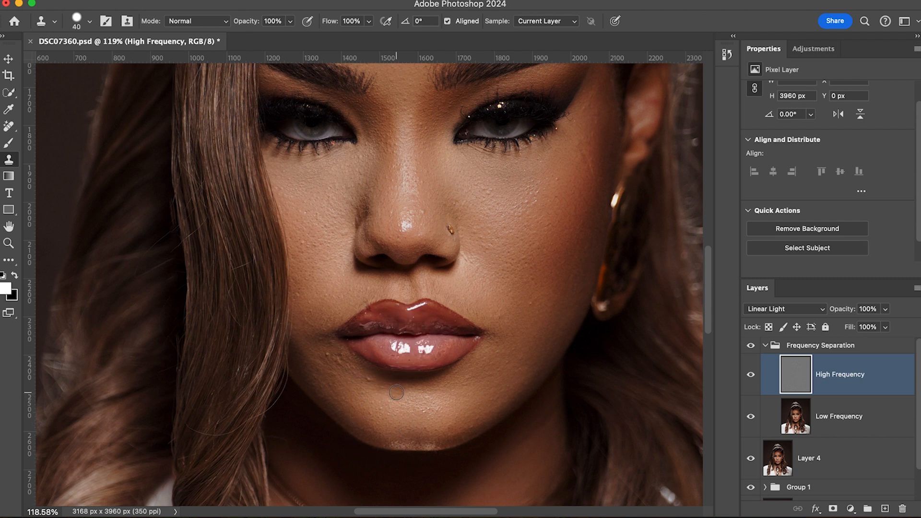
key("bracketleft")
Clone clean skin texture over the blemishes around the mouth corner and upper lip on the image's left.
left_click(335, 354, "alt")
scroll(332, 352, "left", 1)
scroll(352, 351, "down", 2)
left_click(351, 331, "alt")
left_click_drag(350, 325, 353, 327)
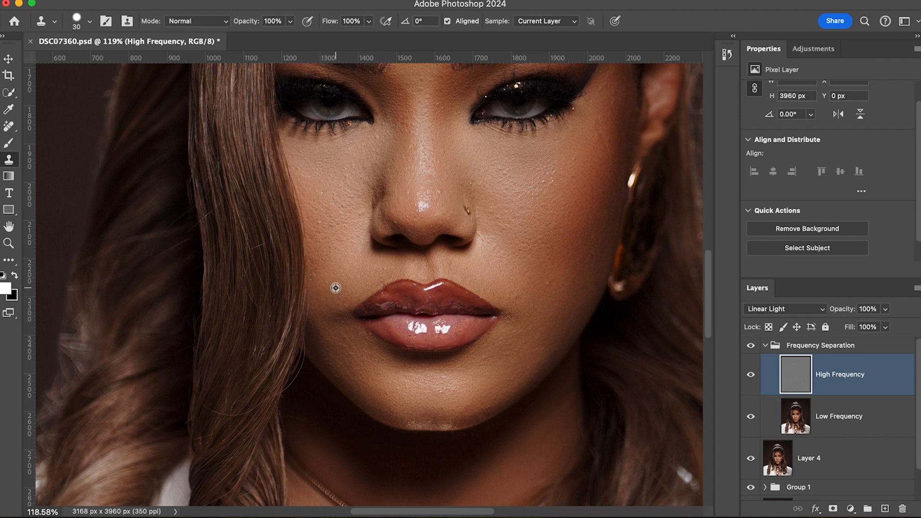
left_click(382, 272)
Clone smoother texture over the rough pores of the cheek on the image's right with the 30 pixel Clone Stamp.
left_click(552, 290, "alt")
scroll(552, 288, "up", 2)
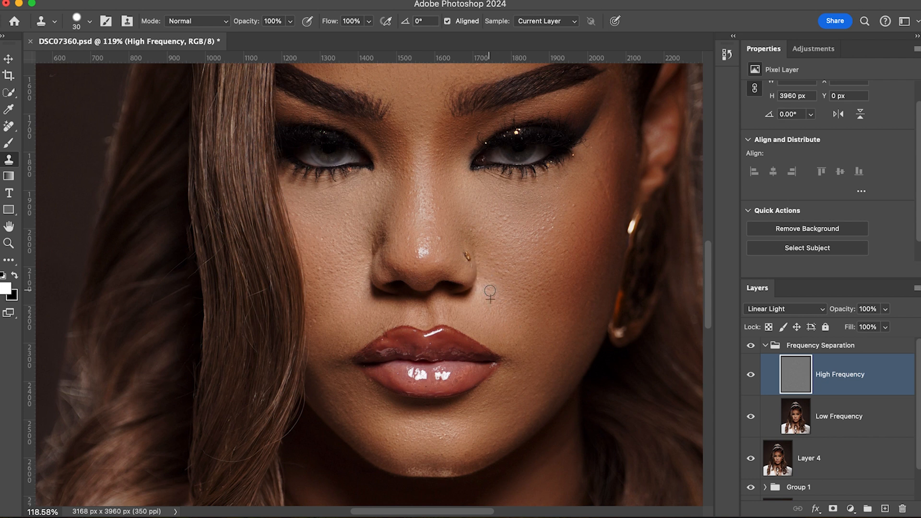
mouse_move(562, 237)
left_mouse_down()
mouse_move(541, 243)
mouse_move(545, 234)
left_mouse_up()
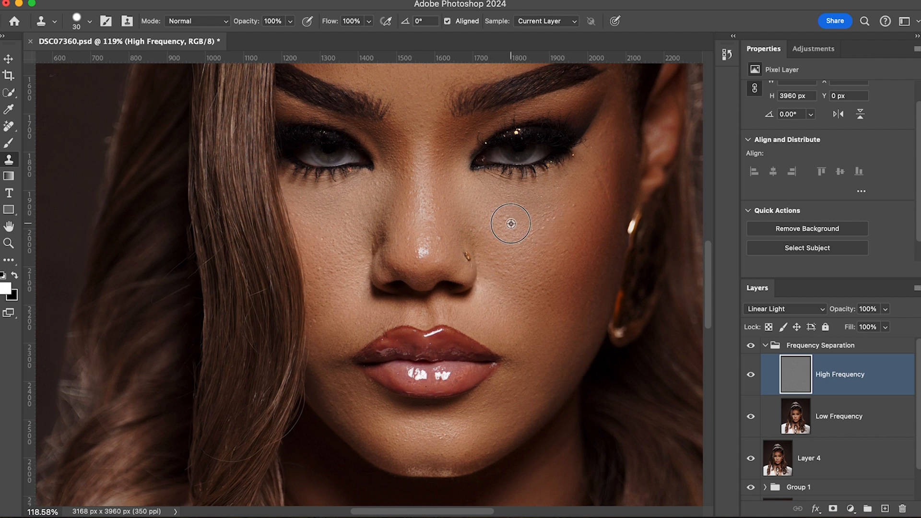
scroll(441, 230, "down", 2)
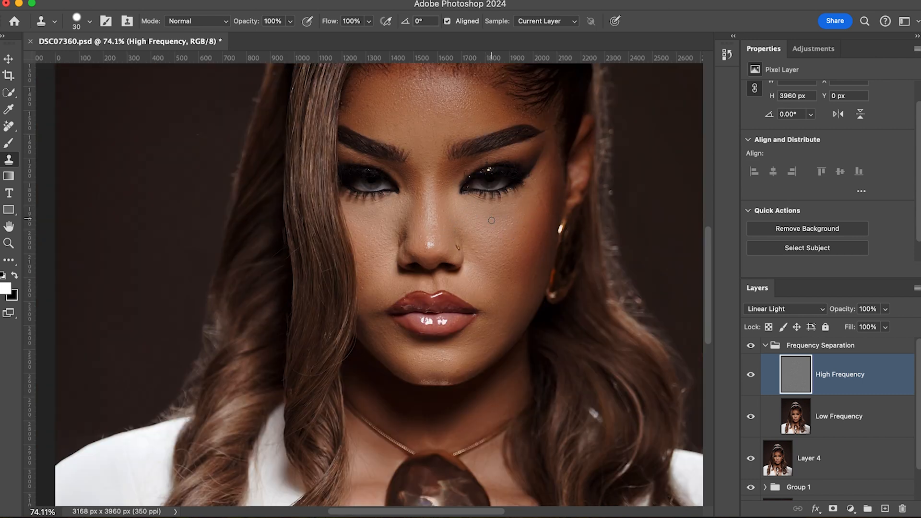
Clean up the texture at the outer eye corner on the image's right and beside the nose on the image's left.
left_click(540, 176, "alt")
left_click(545, 164)
left_click(397, 239, "alt")
left_click_drag(403, 236, 395, 249)
left_click(394, 239, "alt")
Save the document and clone clean texture over the spots between the eyebrows and on the upper nose bridge.
scroll(457, 211, "up", 5)
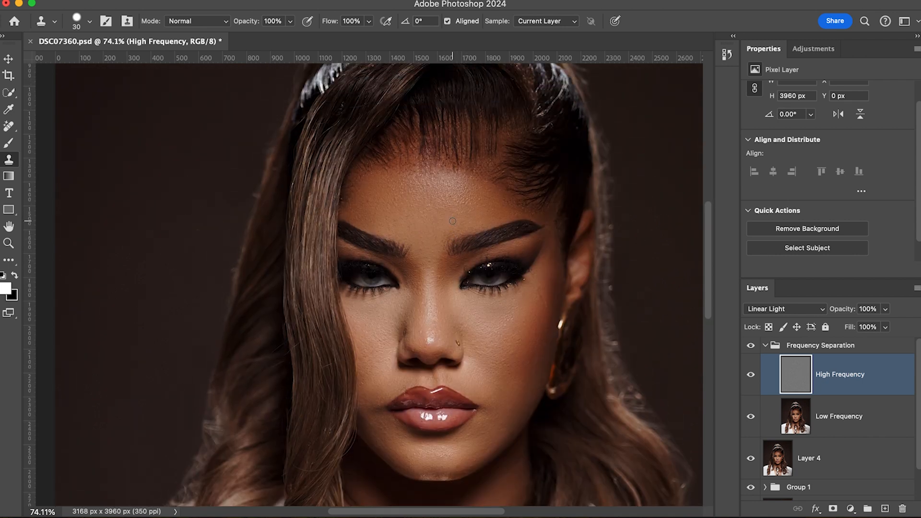
key("ctrl+s")
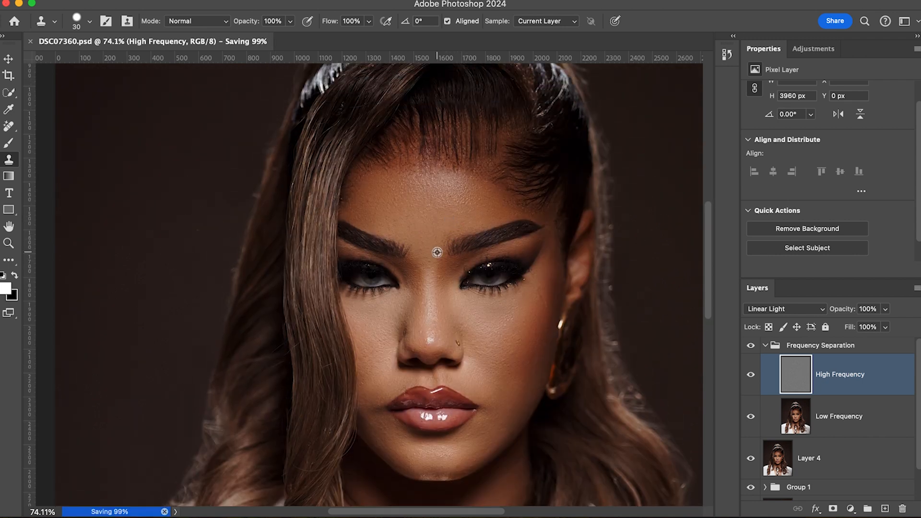
scroll(438, 256, "up", 4)
scroll(438, 254, "down", 3)
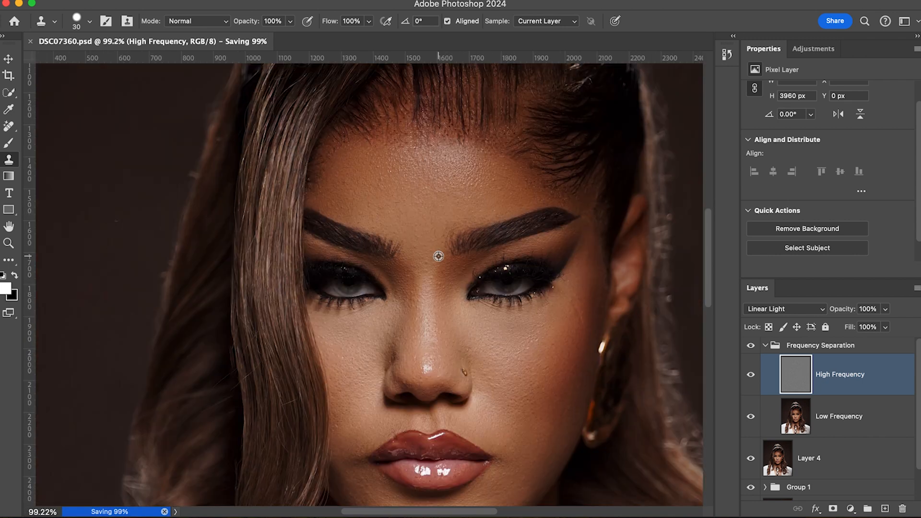
scroll(447, 294, "up", 1)
left_click(442, 304, "alt")
left_click(445, 291)
left_click(429, 299, "alt")
mouse_move(431, 285)
left_mouse_down()
mouse_move(433, 276)
mouse_move(427, 282)
left_mouse_up()
left_click(433, 279, "alt")
Clone clean skin texture over the small bumps across the forehead with the 30 pixel Clone Stamp.
left_click(348, 201, "alt")
left_click_drag(354, 184, 387, 181)
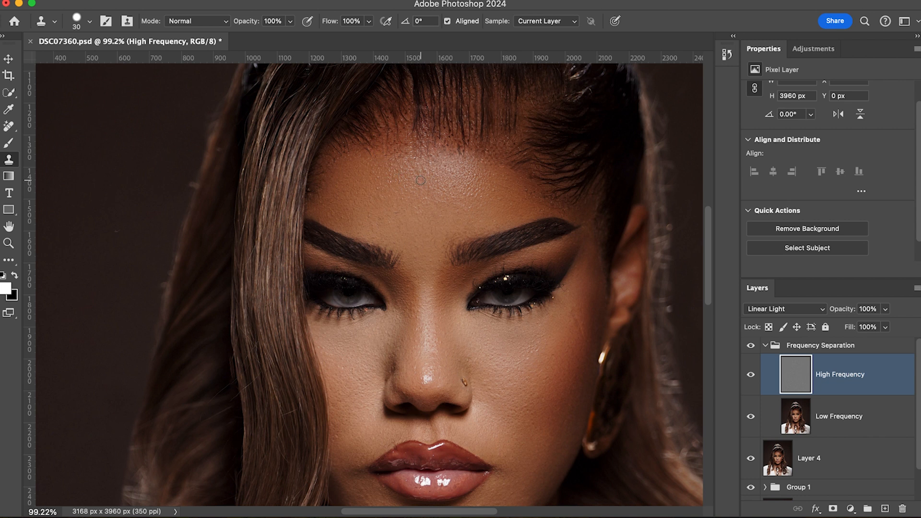
left_click_drag(440, 167, 450, 171)
left_click(500, 206, "alt")
left_click_drag(488, 194, 483, 194)
left_click(528, 197, "alt")
scroll(584, 322, "down", 2)
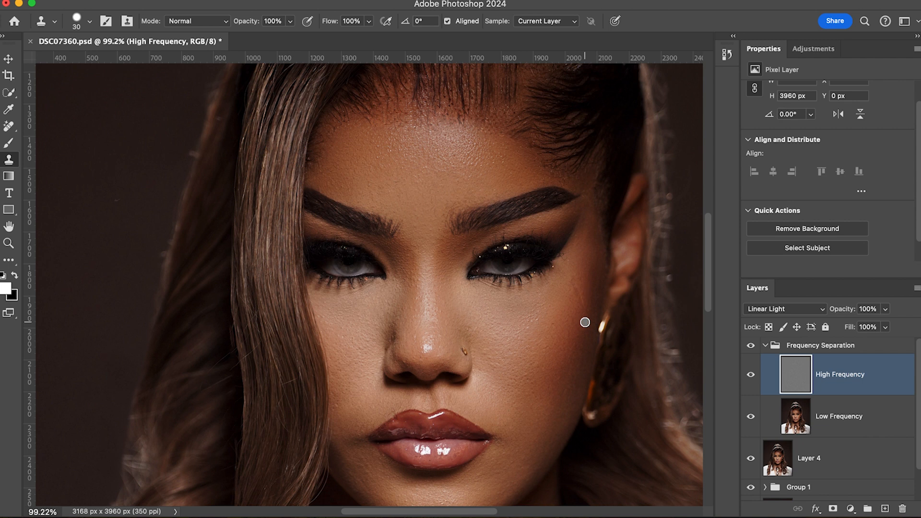
Clone clean texture over the nose tip, the skin above the upper lip and the outer cheek on the image's right.
left_click(418, 368)
left_click(412, 359, "alt")
left_click(407, 360)
left_click(430, 405, "alt")
left_click(575, 286)
left_click(550, 300, "alt")
Clone smoother texture over the shiny bumps of the forehead below the hairline and save the document.
left_click(416, 180)
left_click(457, 149, "alt")
left_click(466, 139)
left_click(425, 119)
left_click_drag(479, 138, 504, 147)
left_click(495, 139, "alt")
left_click(501, 138, "alt")
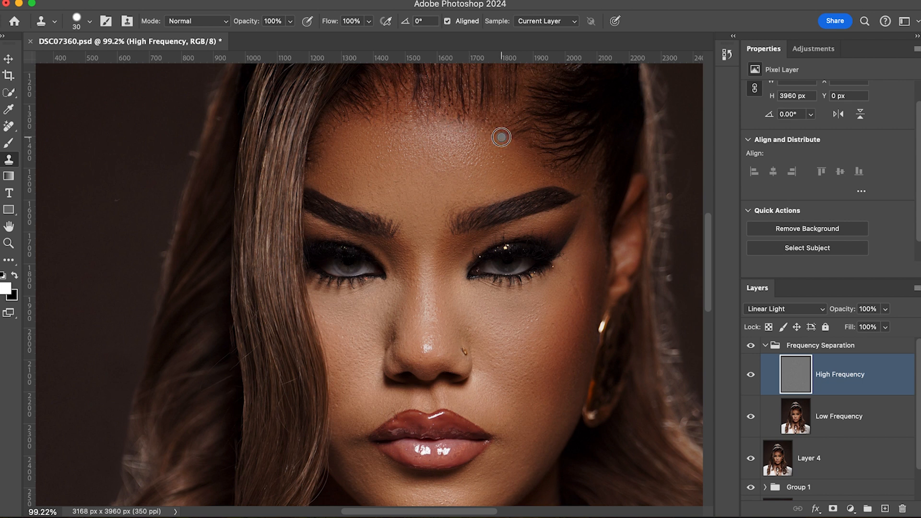
left_click(487, 133, "alt")
left_click_drag(477, 128, 482, 137)
left_click(492, 137, "alt")
scroll(448, 163, "down", 5)
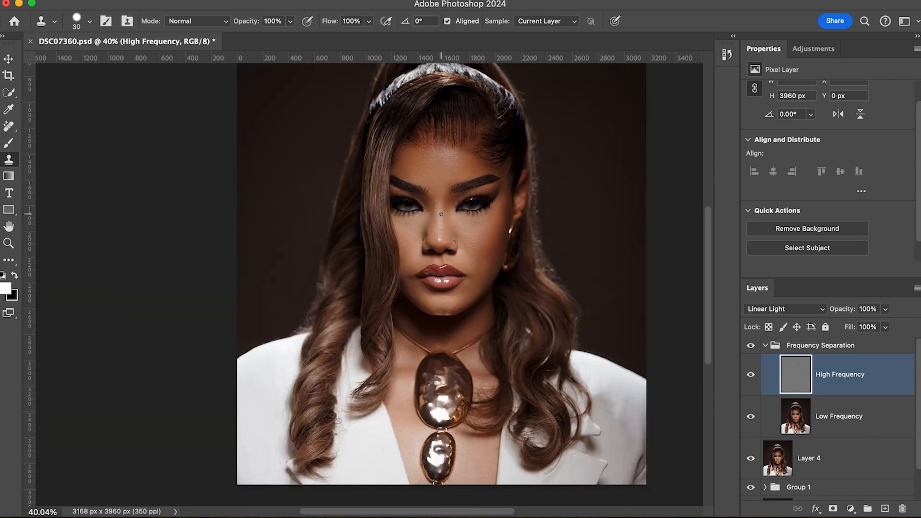
key("super+s")
Clone smooth texture over the chest skin beside the lower pendant on the image's right.
scroll(566, 260, "down", 5)
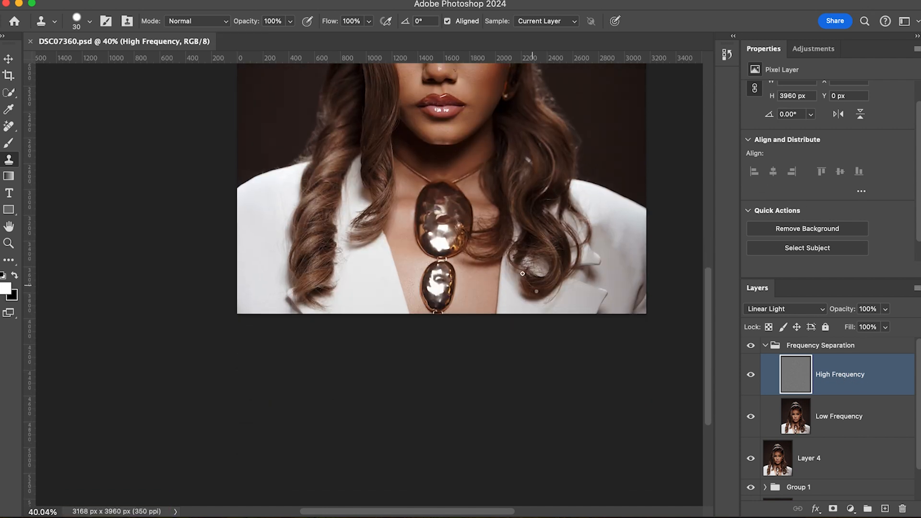
scroll(486, 285, "up", 2)
scroll(486, 284, "up", 4)
scroll(485, 284, "down", 2)
left_click(416, 272, "alt")
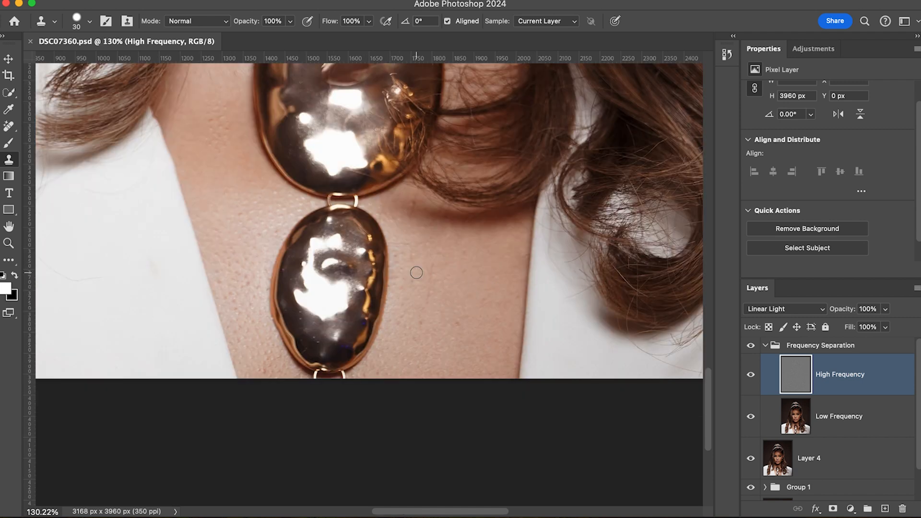
mouse_move(407, 247)
left_mouse_down()
mouse_move(396, 246)
mouse_move(415, 226)
mouse_move(398, 221)
left_mouse_up()
scroll(410, 213, "up", 1)
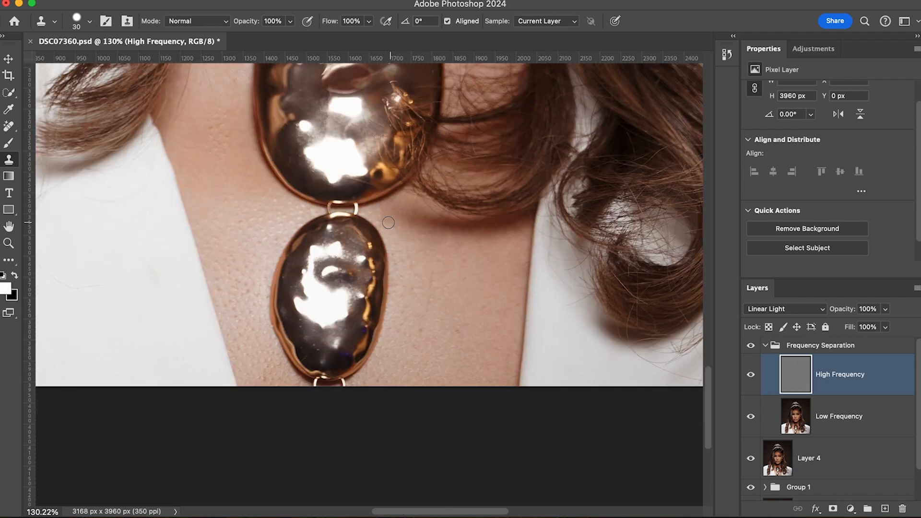
left_click(452, 279, "alt")
left_click_drag(428, 296, 430, 332)
left_click(438, 314)
left_click(463, 333)
Clone clean texture over the spots on the chest beside the large upper pendant on the image's left.
scroll(223, 139, "up", 3)
scroll(228, 171, "up", 5)
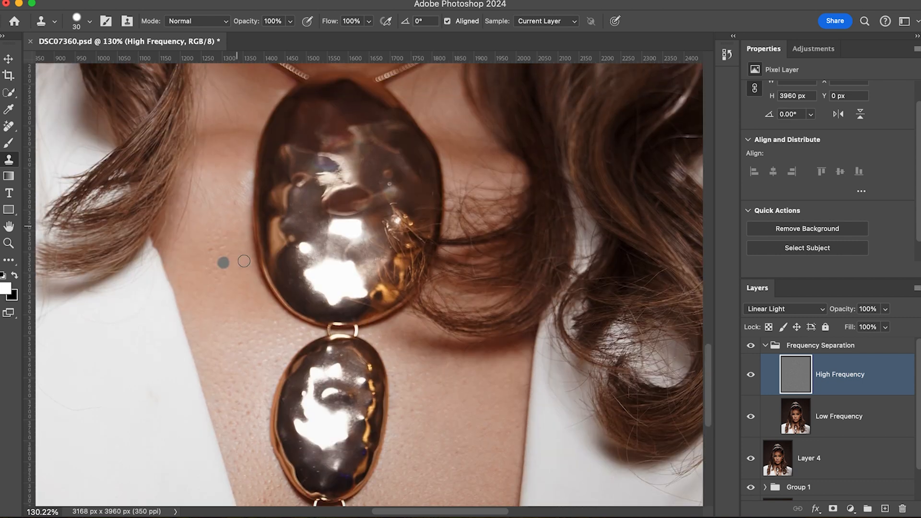
left_click(240, 267, "alt")
left_click_drag(223, 254, 212, 248)
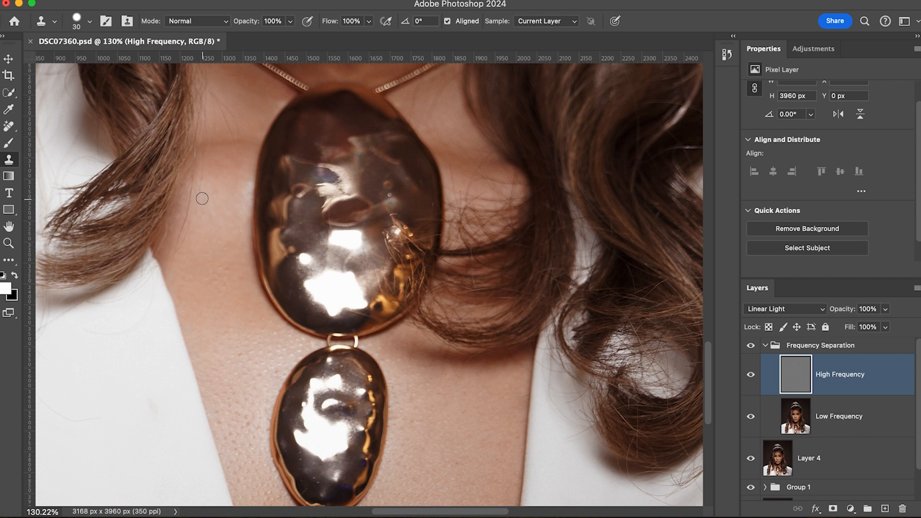
left_click(186, 238, "alt")
scroll(179, 243, "up", 3)
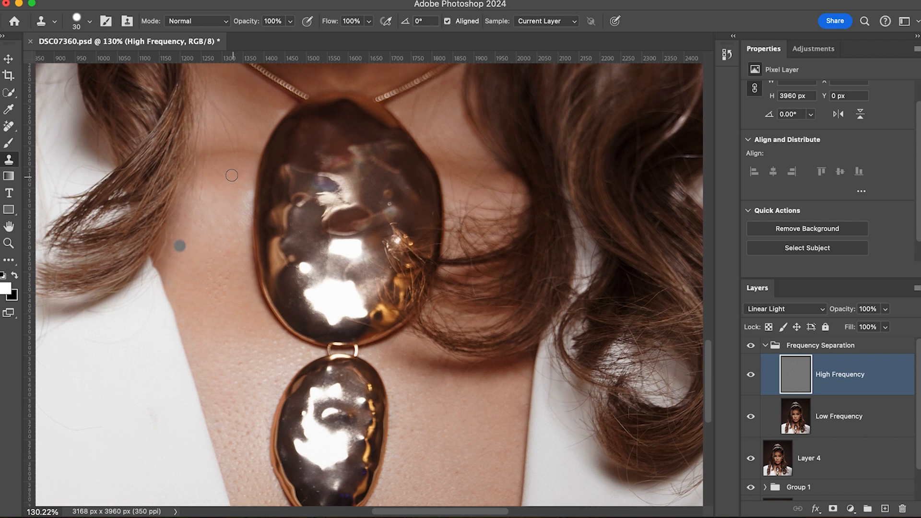
left_click(204, 231, "alt")
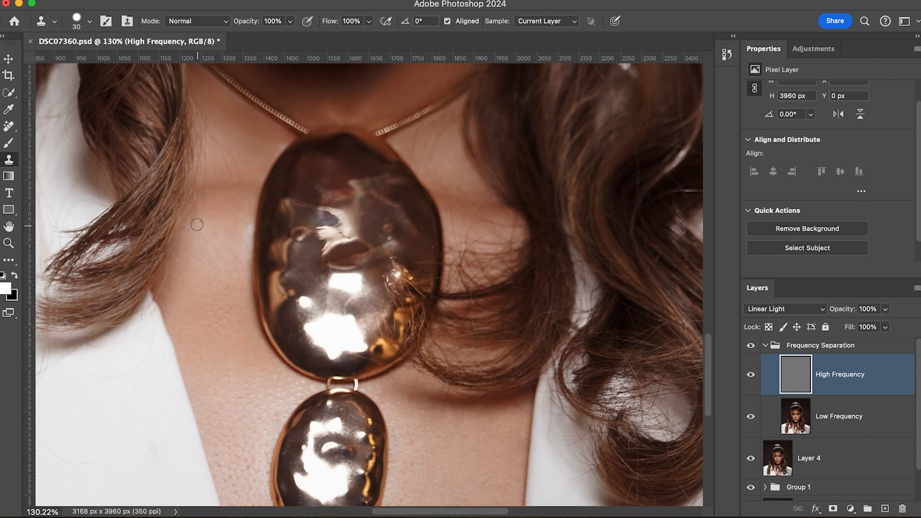
Clean up the upper chest texture on both sides of the large pendant and save the document.
mouse_move(252, 168)
left_mouse_down()
mouse_move(242, 156)
mouse_move(234, 177)
mouse_move(228, 156)
left_mouse_up()
left_click(214, 138, "alt")
left_click(499, 213, "alt")
key("super+s")
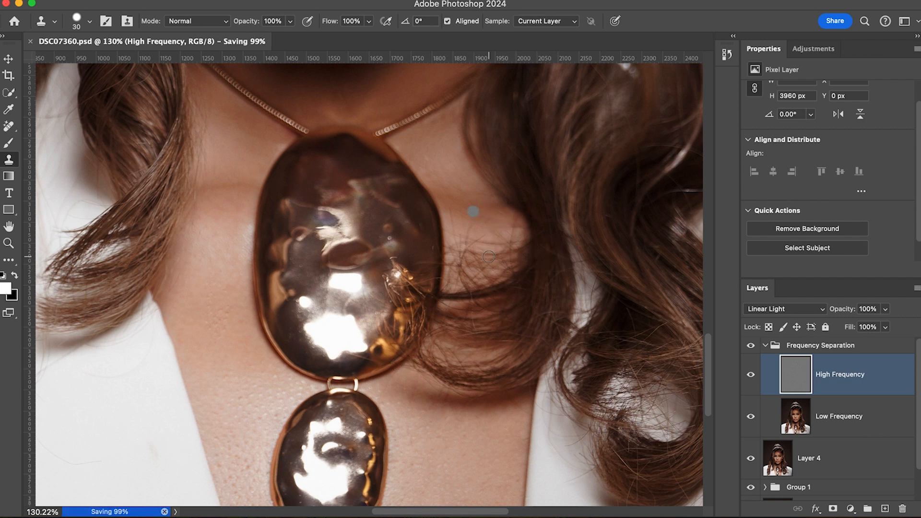
Clone smoother texture over the rough skin along the jaw and beside the mouth on the image's left.
scroll(484, 211, "up", 5)
scroll(488, 256, "up", 2)
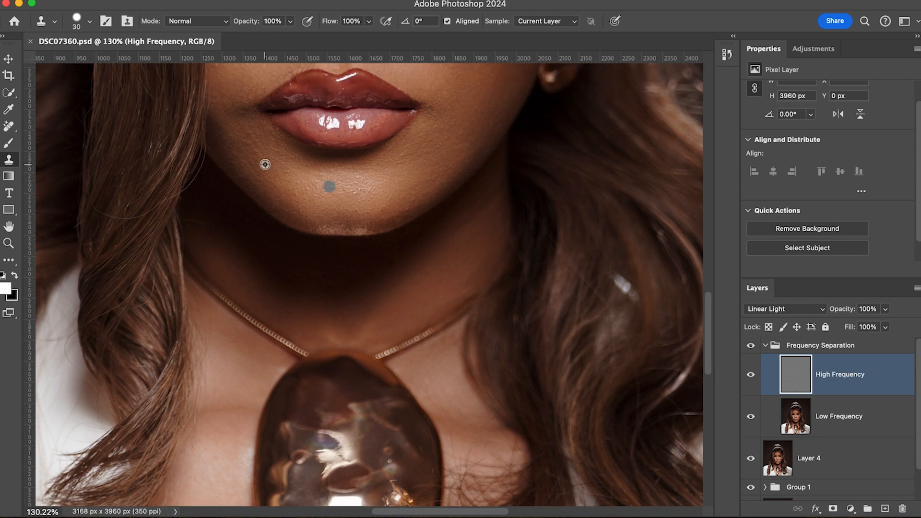
left_click(250, 140)
left_click(249, 162, "alt")
left_click(270, 158)
left_click(233, 145, "alt")
left_click(264, 152)
left_click(233, 154, "alt")
left_click(261, 160)
left_click(244, 91, "alt")
Clone clean texture over the chin's lower edge and the skin beneath the lip corner on the image's left.
scroll(246, 99, "down", 1)
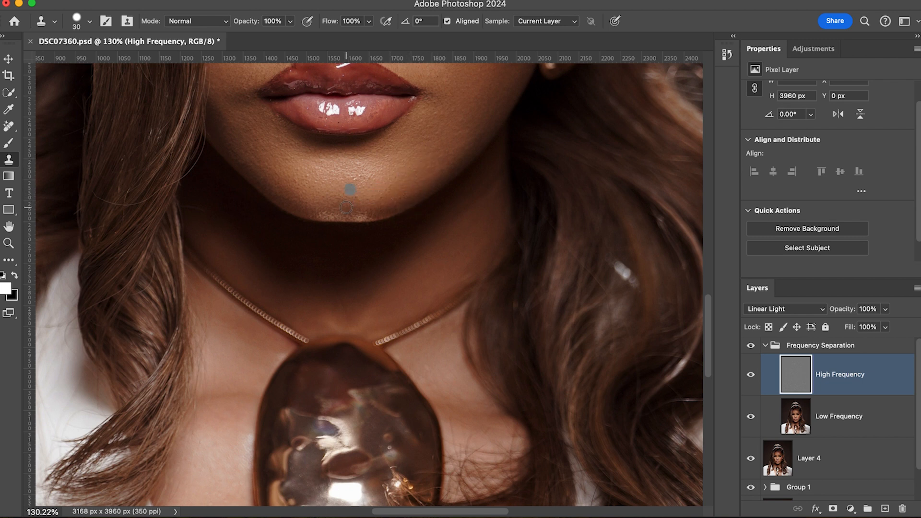
left_click_drag(347, 210, 337, 218)
scroll(375, 181, "down", 5)
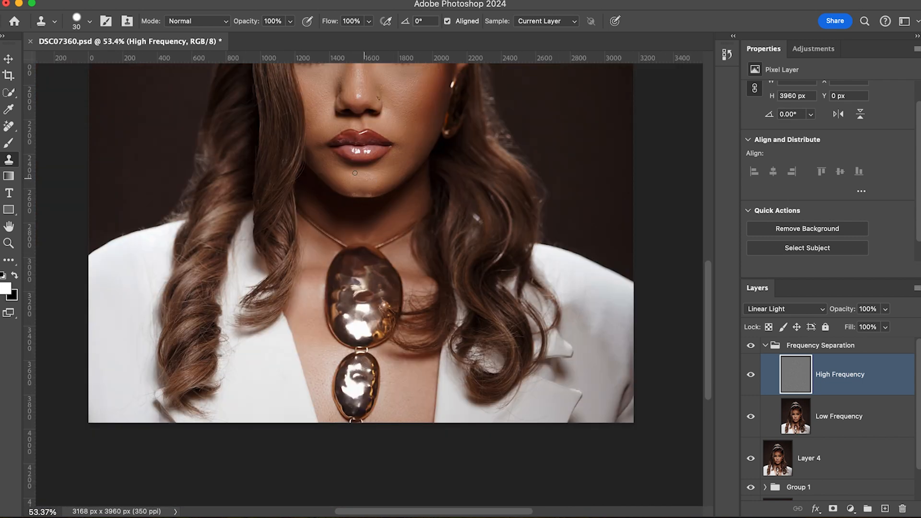
scroll(355, 173, "up", 3)
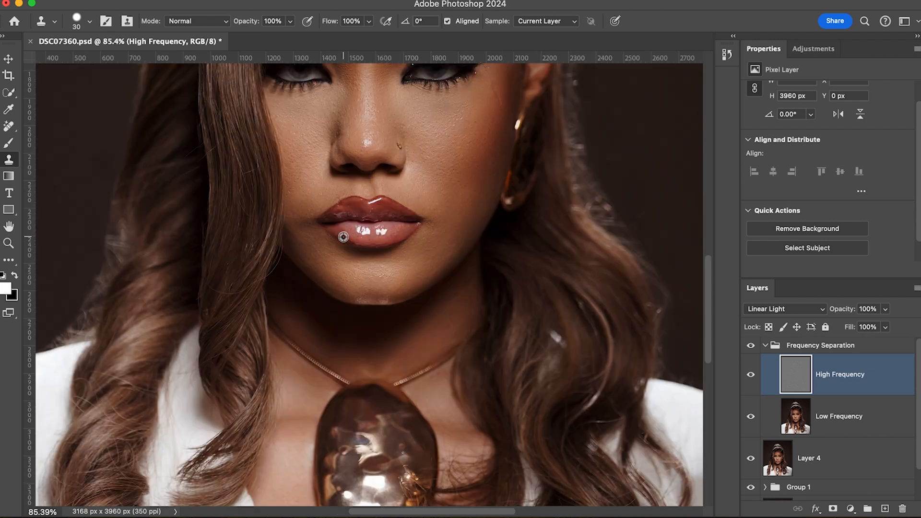
left_click(329, 245, "alt")
left_click_drag(334, 245, 340, 248)
Check the retouched face and upper body at different magnifications and save the document.
scroll(474, 166, "down", 5)
scroll(458, 161, "up", 8)
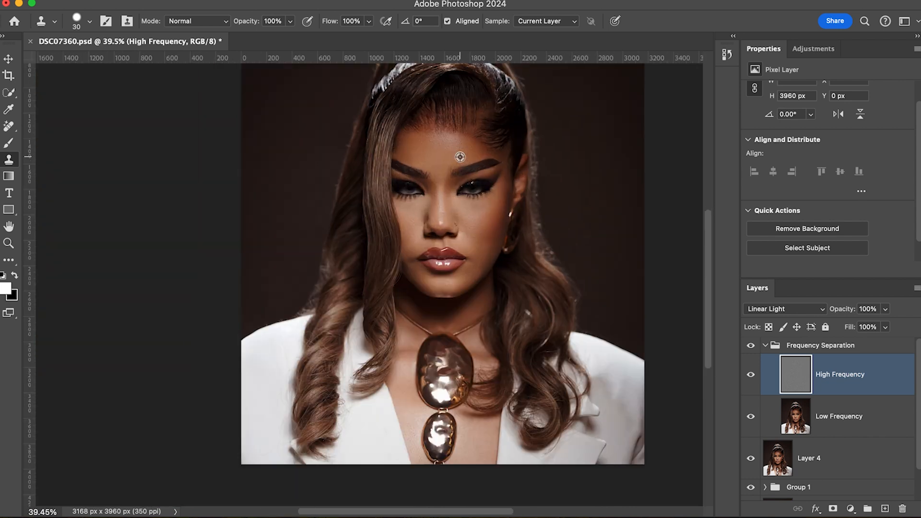
scroll(464, 171, "down", 2)
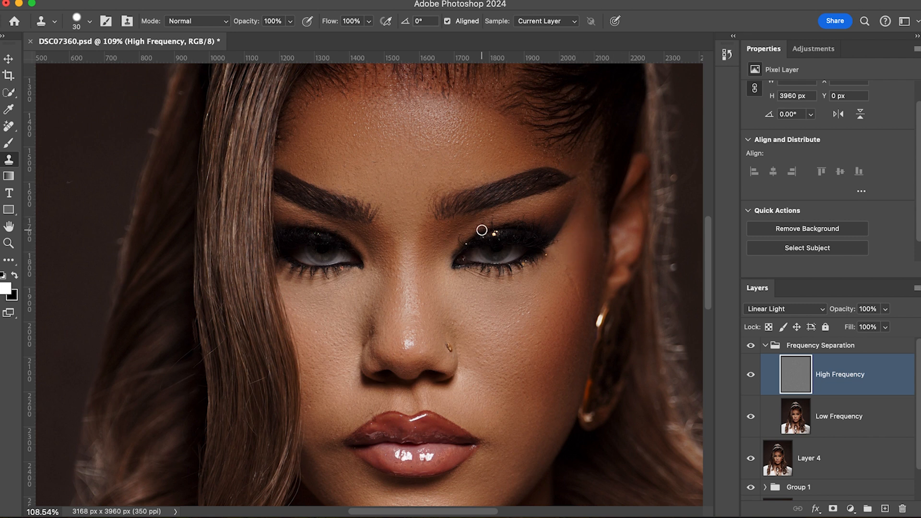
scroll(426, 241, "down", 5)
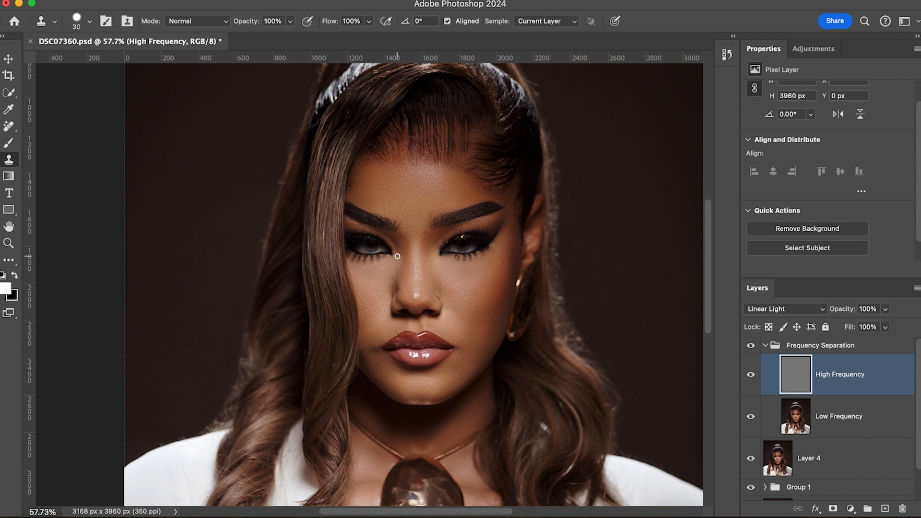
key("super+s")
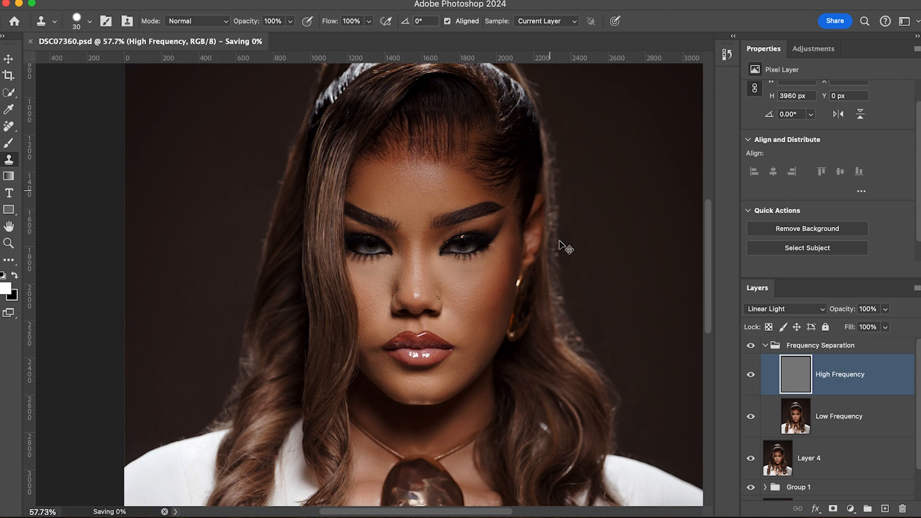
scroll(518, 297, "down", 1)
scroll(518, 296, "left", 1)
scroll(518, 314, "up", 2)
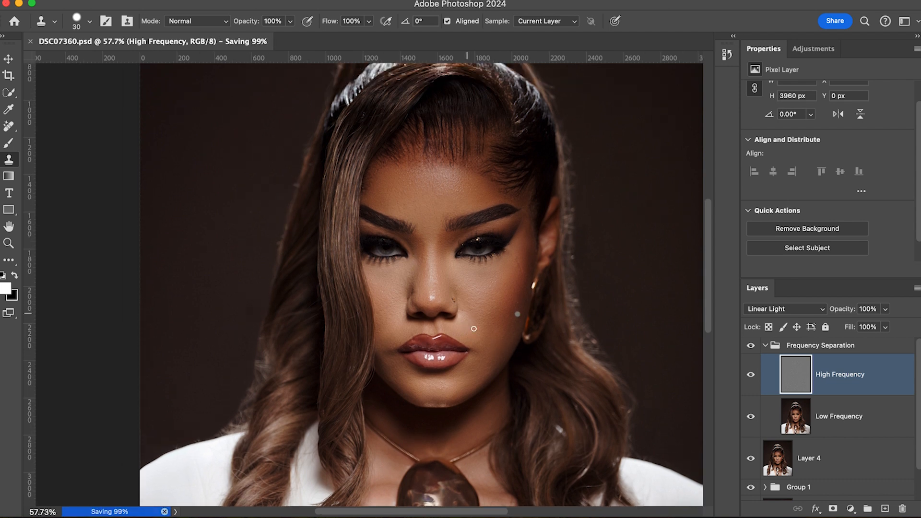
scroll(496, 379, "down", 5)
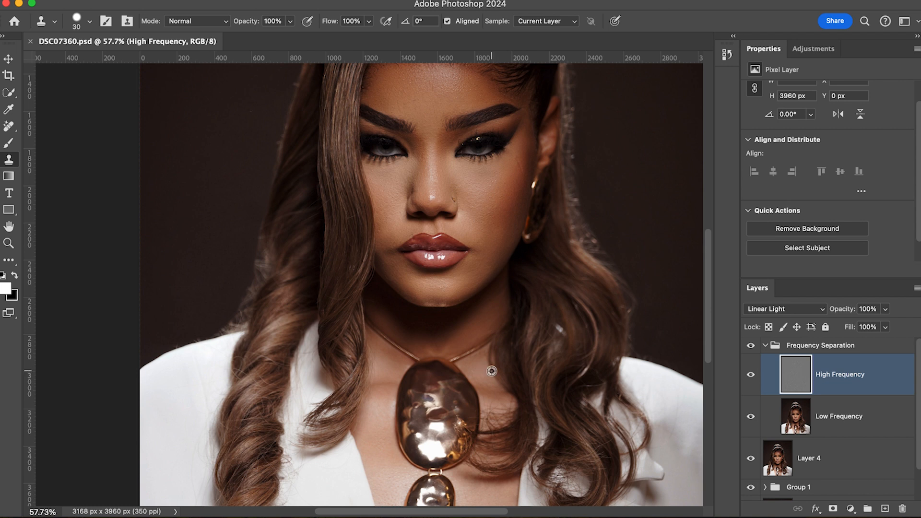
scroll(488, 370, "down", 3)
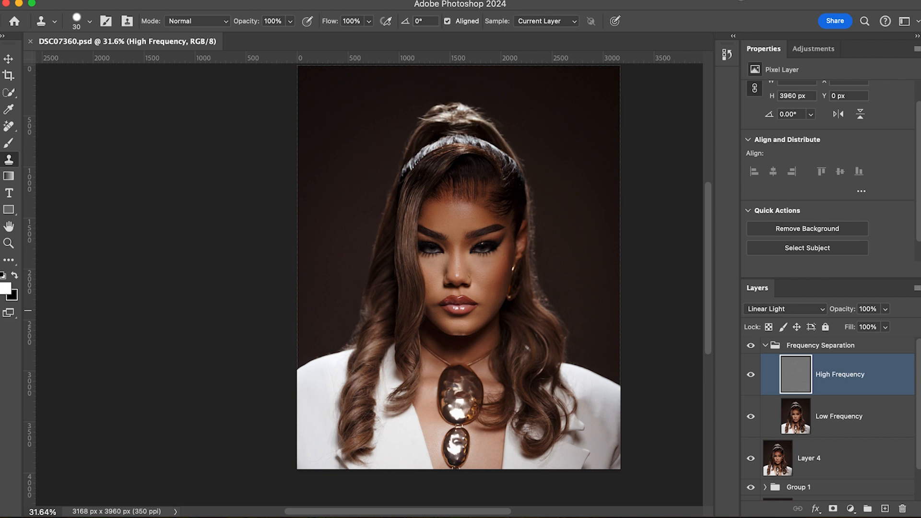
left_click(741, 0)
left_click(741, 0)
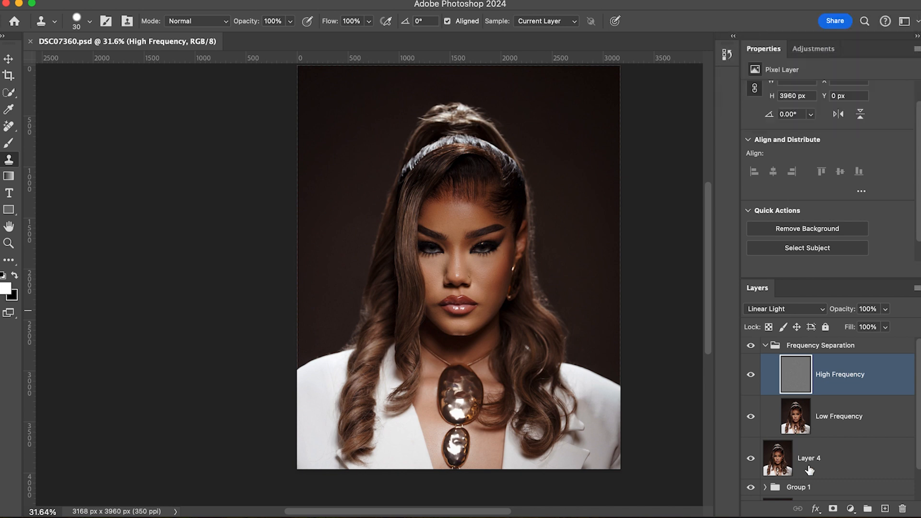
Select the Low Frequency layer and blend the under-eye skin tones on the image's left with the Mixer Brush.
left_click(835, 418)
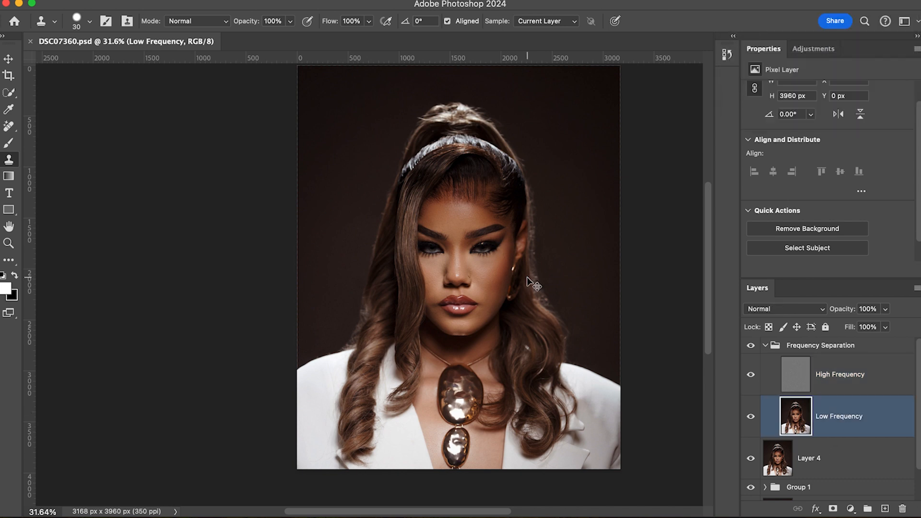
scroll(513, 351, "down", 2)
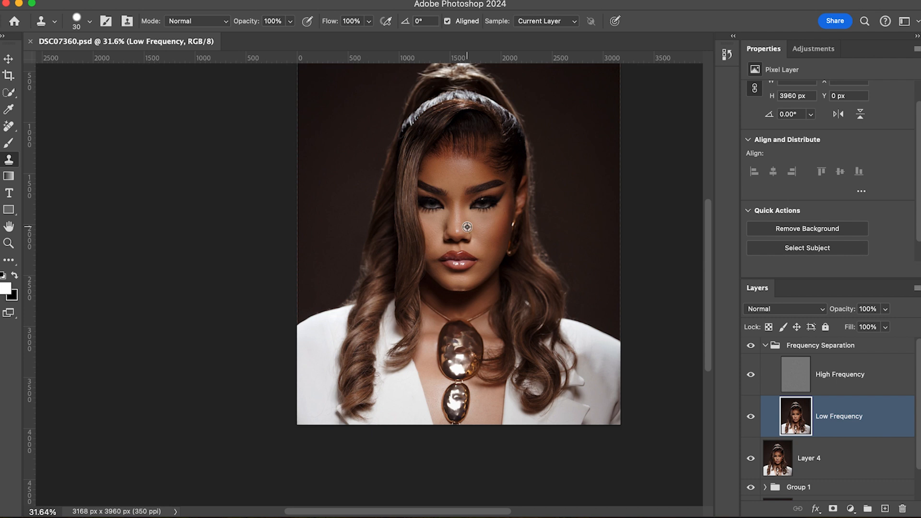
scroll(467, 237, "up", 3)
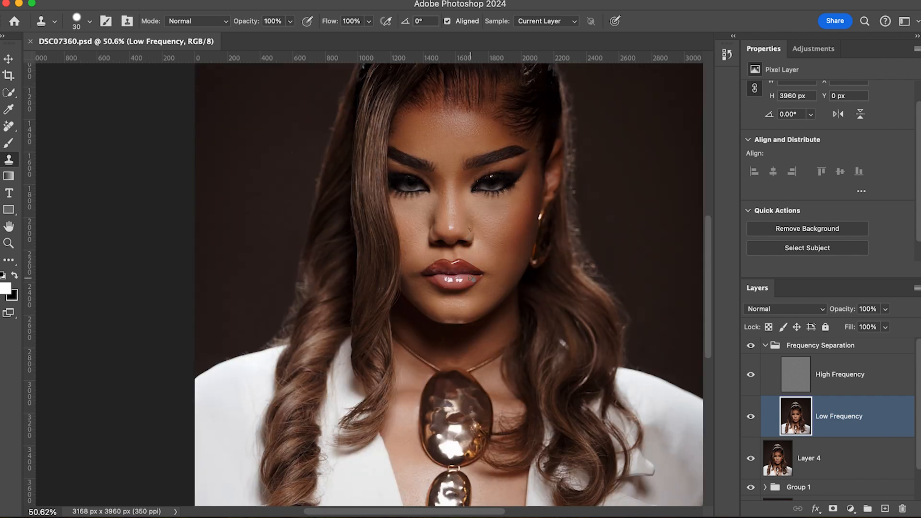
key("b")
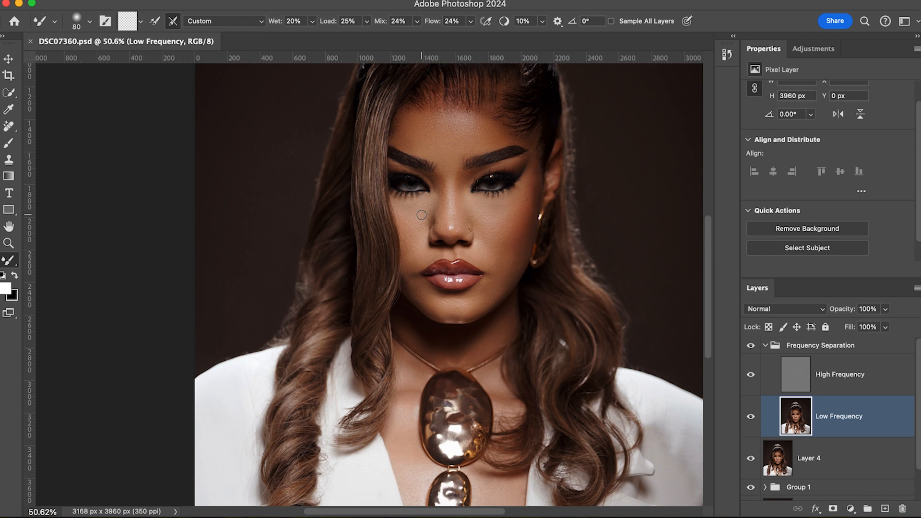
scroll(421, 215, "down", 1)
key("bracketleft")
key("bracketright")
left_click_drag(412, 196, 411, 194)
key("F1")
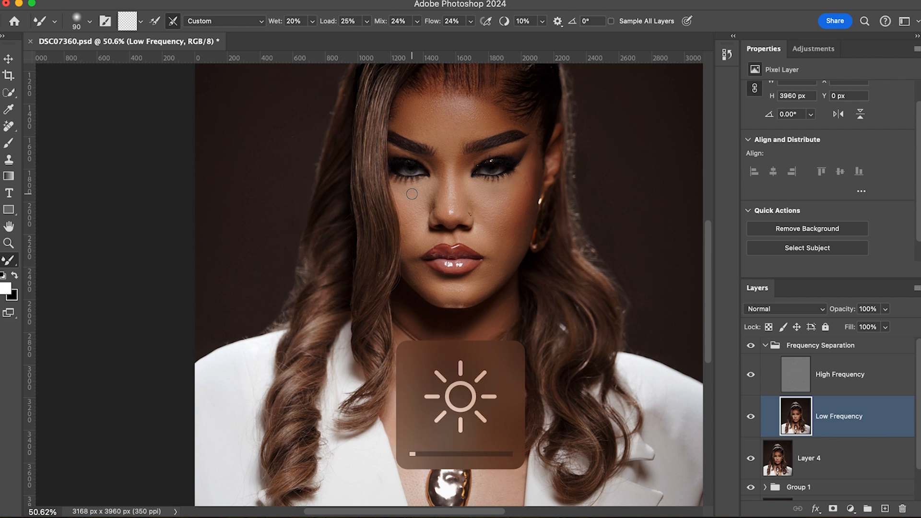
key("bracketleft")
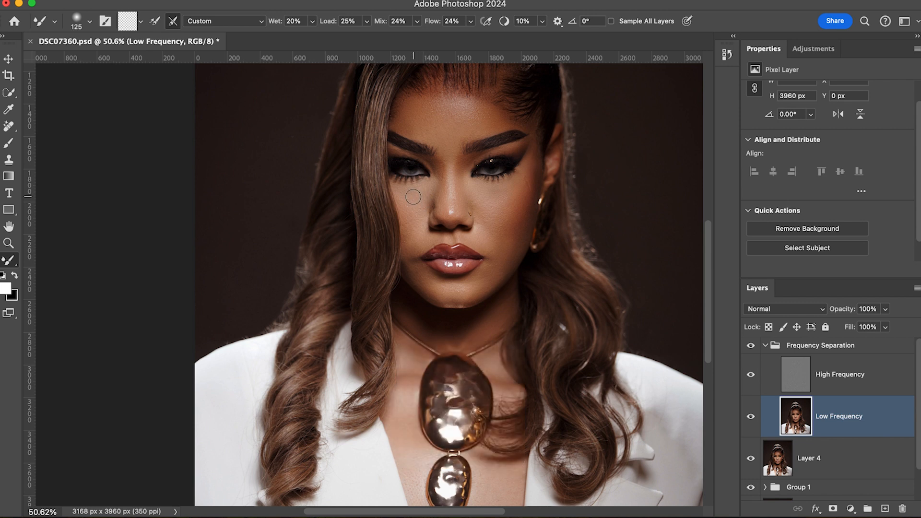
key("bracketleft")
Try to blend the tones from the under-eye to the outer eye corner on the image's right, and undo the stroke.
key("bracketleft")
mouse_move(418, 191)
left_mouse_down()
mouse_move(428, 187)
mouse_move(420, 199)
left_mouse_up()
key("bracketright")
key("bracketright")
key("bracketright")
key("bracketright")
key("bracketleft")
key("bracketleft")
key("bracketleft")
key("bracketleft")
key("bracketright")
key("bracketleft")
key("bracketright")
key("bracketright")
key("bracketright")
key("bracketright")
key("bracketright")
Blend the skin tones of the lower cheek on the image's right with a larger Mixer Brush.
key("bracketright")
Set the Mixer Brush wetness to 30% and blend the skin between the mouth and jaw on the image's left.
key("bracketleft")
key("bracketleft")
key("bracketleft")
key("bracketleft")
key("bracketleft")
key("bracketright")
mouse_move(502, 196)
left_mouse_down()
mouse_move(494, 209)
mouse_move(496, 190)
mouse_move(488, 196)
mouse_move(526, 173)
mouse_move(532, 155)
left_mouse_up()
key("bracketleft")
key("bracketleft")
key("super+z")
key("bracketright")
key("bracketright")
mouse_move(513, 249)
left_mouse_down()
mouse_move(520, 243)
mouse_move(512, 245)
left_mouse_up()
left_click(312, 21)
left_click_drag(312, 37, 318, 36)
scroll(489, 287, "down", 1)
key("bracketleft")
key("bracketleft")
scroll(458, 260, "down", 1)
Blend the skin tones at the lip corner on the image's left and around the mouth with a smaller Mixer Brush.
key("bracketright")
key("bracketright")
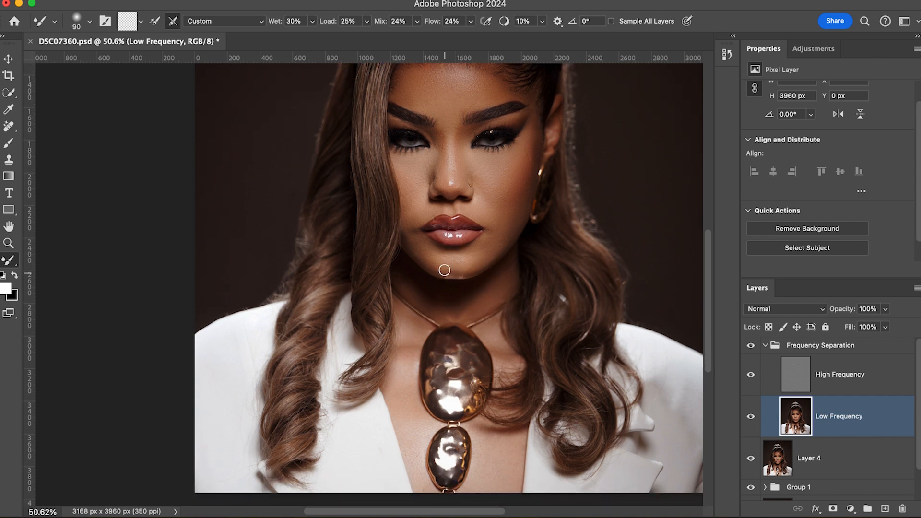
key("bracketleft")
left_click_drag(426, 253, 426, 249)
key("bracketleft")
key("bracketleft")
key("bracketleft")
left_click_drag(424, 240, 411, 231)
key("bracketleft")
key("bracketright")
scroll(449, 213, "down", 1)
left_click_drag(449, 213, 455, 210)
key("bracketright")
scroll(494, 246, "up", 4)
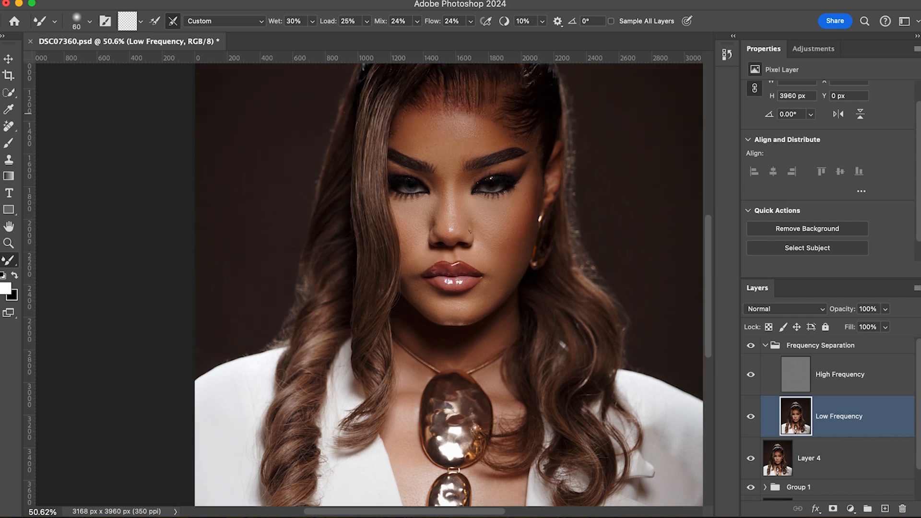
Blend the skin tones of the lower cheek beside the mouth on the image's right with the Mixer Brush at about 125 px.
left_click(743, 1)
left_click(579, 240)
key("bracketright")
key("bracketright")
key("bracketright")
key("bracketright")
key("bracketright")
key("bracketright")
key("bracketright")
key("bracketright")
key("bracketright")
key("bracketright")
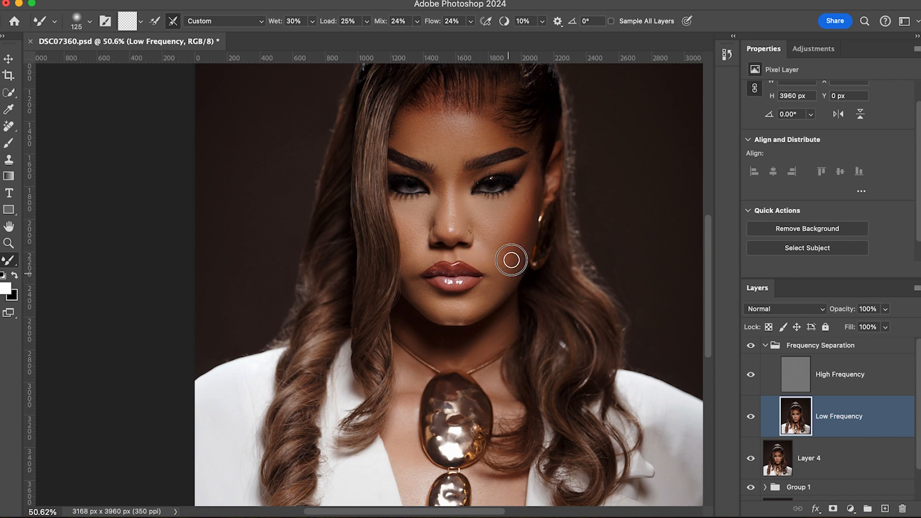
key("bracketleft")
key("bracketleft")
key("bracketleft")
key("bracketleft")
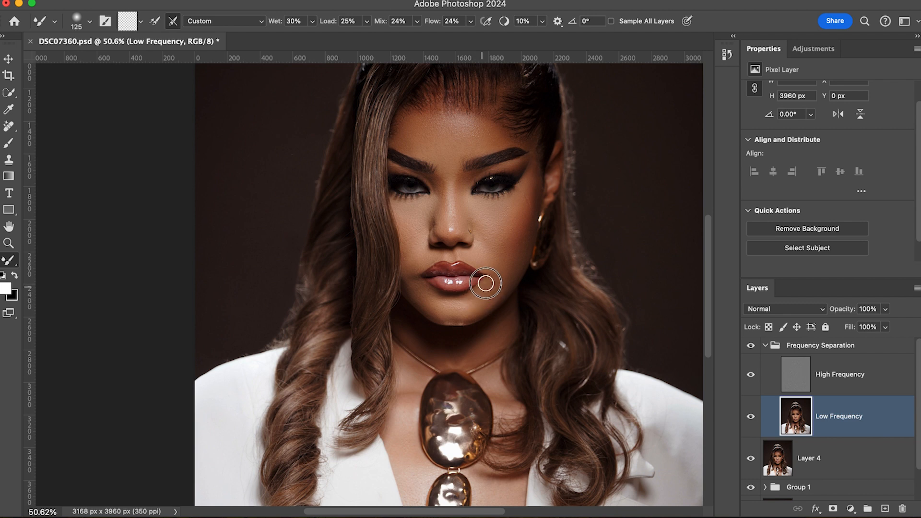
Blend the skin tones of the chin below the lips with the Mixer Brush at up to about 150 px.
key("bracketright")
key("bracketright")
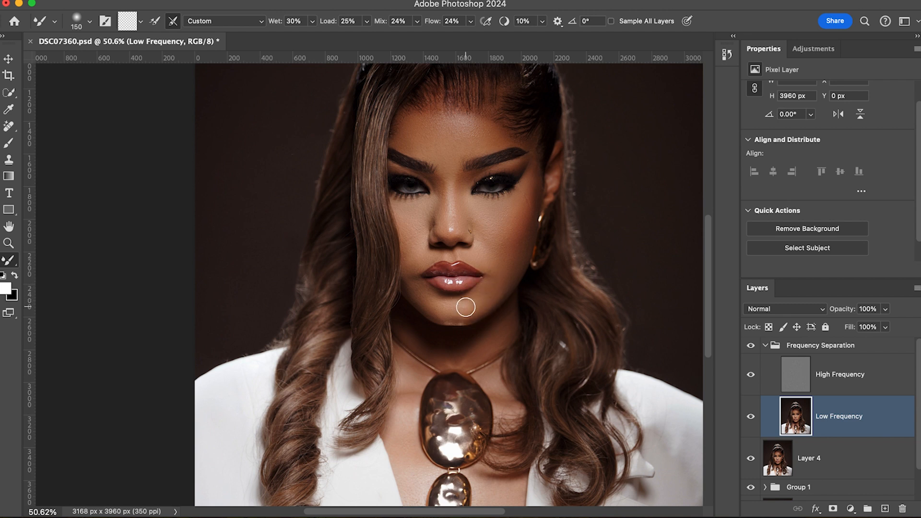
key("bracketleft")
Blend the skin tones across the middle of the forehead with a resized Mixer Brush.
key("bracketleft")
key("bracketright")
left_click_drag(461, 298, 461, 301)
key("bracketleft")
key("bracketleft")
key("bracketleft")
key("bracketleft")
key("bracketleft")
key("bracketleft")
key("bracketright")
key("bracketright")
Blend the forehead tones from above the eyebrow on the image's right across to below the hairline with the Mixer Brush.
key("bracketright")
key("bracketright")
key("bracketright")
key("bracketleft")
left_click_drag(462, 124, 486, 128)
key("bracketright")
key("bracketright")
key("bracketright")
key("bracketright")
key("bracketright")
key("bracketright")
key("bracketright")
key("bracketright")
key("bracketright")
key("bracketright")
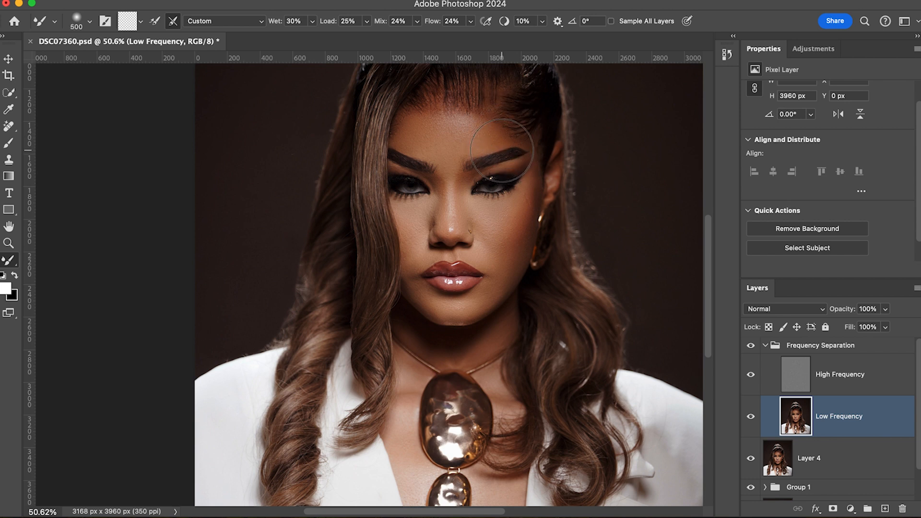
key("bracketleft")
key("bracketleft")
key("bracketleft")
key("bracketleft")
key("bracketleft")
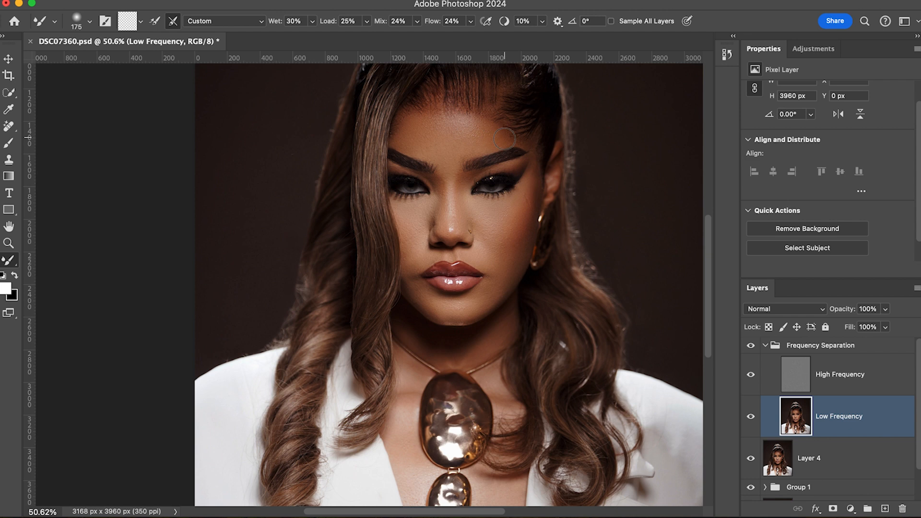
key("bracketleft")
key("bracketleft")
key("bracketleft")
key("bracketleft")
key("bracketleft")
key("bracketright")
key("bracketright")
key("bracketright")
key("bracketright")
key("bracketright")
mouse_move(474, 121)
left_mouse_down()
mouse_move(452, 121)
mouse_move(437, 107)
mouse_move(430, 116)
left_mouse_up()
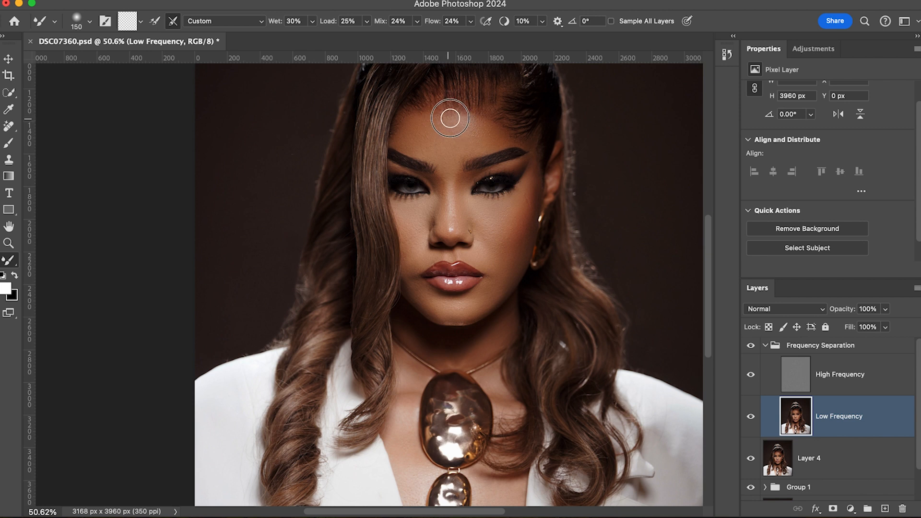
Blend the forehead between the hairline and the inner eyebrow on the image's left with the Mixer Brush at about 125 to 200 px.
key("bracketright")
key("bracketright")
key("bracketright")
key("bracketleft")
key("bracketleft")
key("bracketleft")
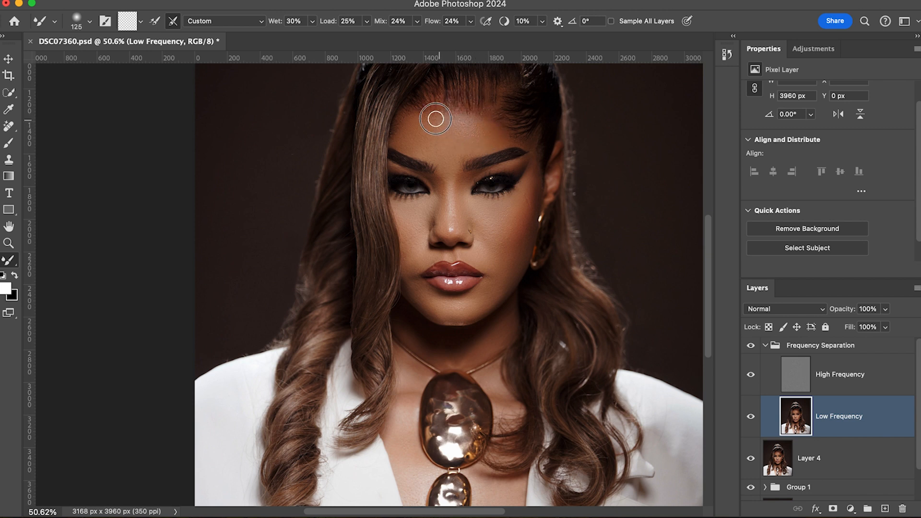
key("bracketright")
key("bracketright")
mouse_move(441, 144)
left_mouse_down()
mouse_move(446, 149)
mouse_move(446, 132)
mouse_move(437, 135)
left_mouse_up()
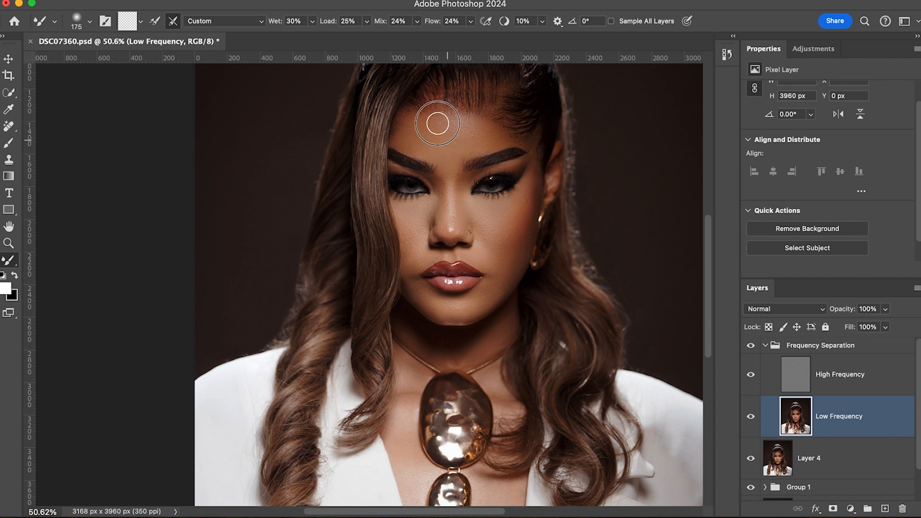
key("bracketright")
key("bracketleft")
key("bracketleft")
key("bracketright")
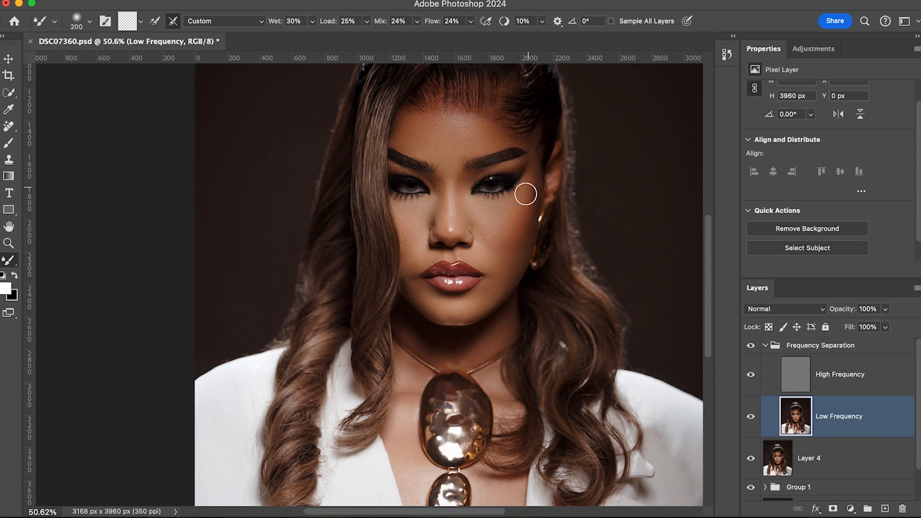
Blend the cheekbone edge beside the earring on the image's right, reducing the Mixer Brush to about 35 px.
key("bracketleft")
key("bracketleft")
key("bracketleft")
key("bracketleft")
key("bracketleft")
key("bracketleft")
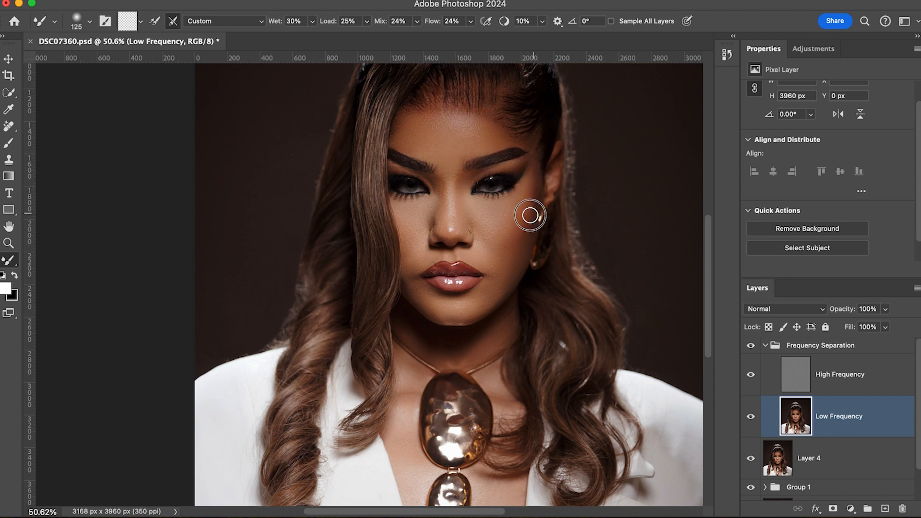
key("bracketleft")
key("bracketleft")
key("bracketleft")
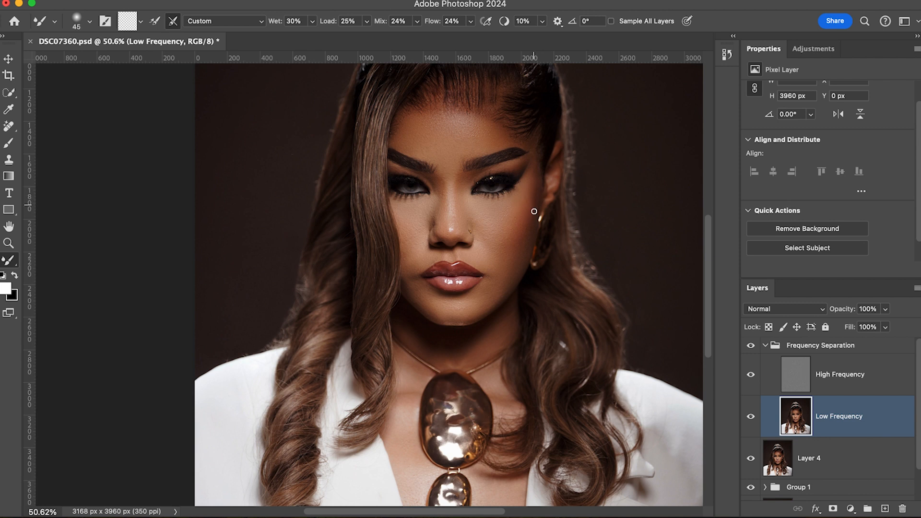
key("bracketleft")
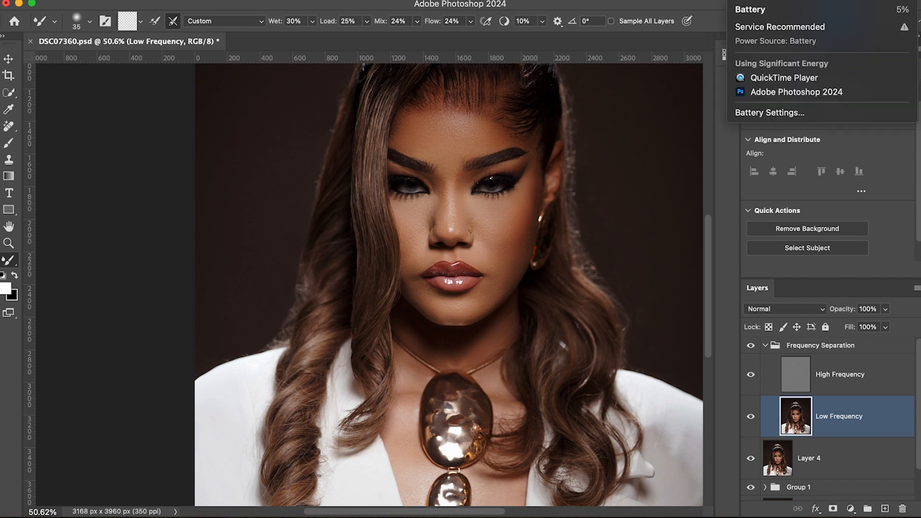
key("Escape")
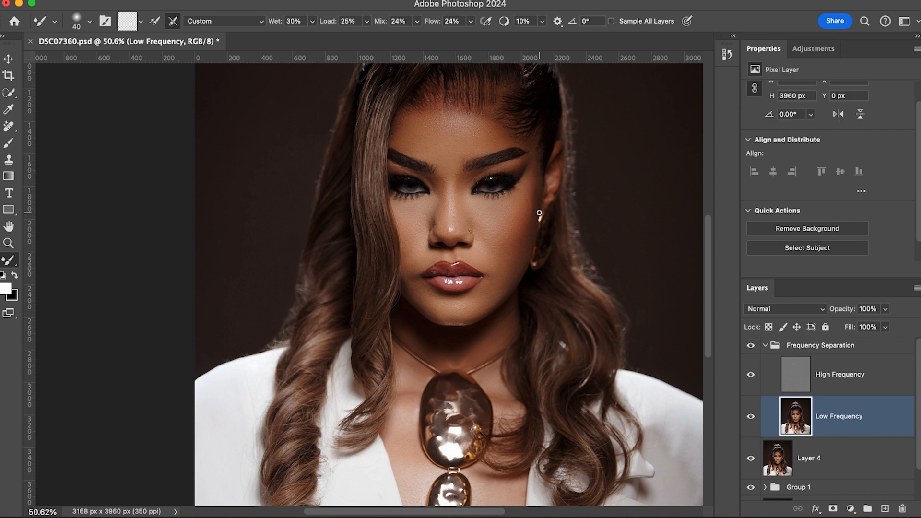
Blend the skin tones of the cheek on the image's right and toward the nose with a larger Mixer Brush.
key("bracketright")
key("bracketright")
key("bracketright")
key("bracketright")
key("bracketright")
key("bracketright")
key("bracketright")
key("bracketright")
key("bracketright")
key("bracketright")
key("bracketright")
scroll(614, 281, "down", 1)
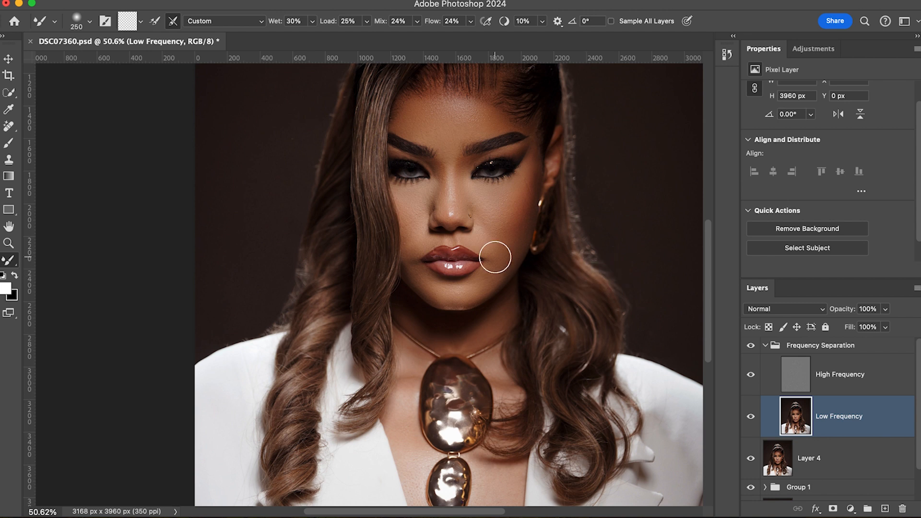
scroll(495, 258, "up", 2)
key("bracketleft")
key("bracketleft")
Blend the tones along the nose bridge, around the nostril on the image's right and above the upper lip with a smaller Mixer Brush.
key("bracketleft")
key("bracketleft")
mouse_move(532, 238)
left_mouse_down()
mouse_move(533, 226)
mouse_move(524, 257)
mouse_move(533, 205)
mouse_move(456, 231)
mouse_move(452, 192)
mouse_move(452, 207)
left_mouse_up()
key("bracketright")
key("bracketleft")
key("bracketleft")
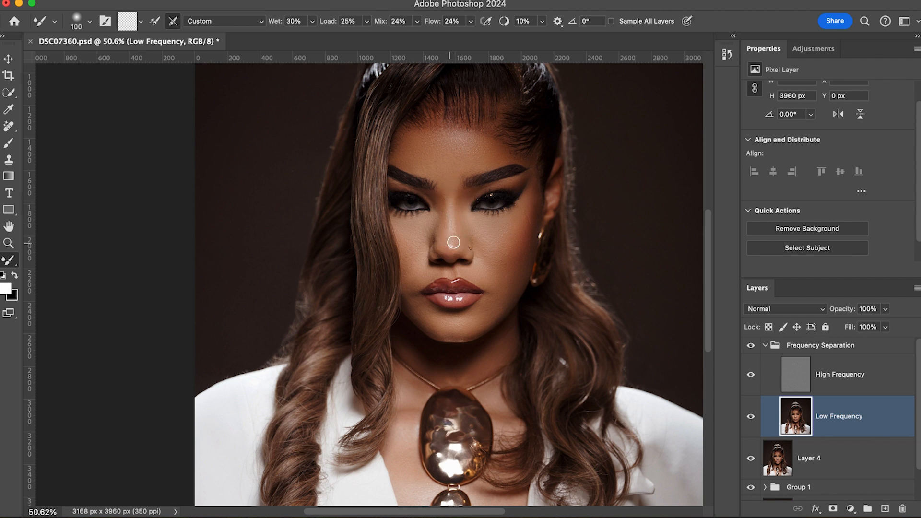
key("bracketleft")
key("bracketleft")
key("bracketleft")
left_click_drag(450, 240, 451, 223)
key("bracketleft")
key("bracketleft")
left_click_drag(471, 243, 469, 239)
left_click_drag(475, 267, 479, 273)
Enlarge the Mixer Brush to 300 px and save the document.
key("bracketright")
key("bracketright")
key("bracketright")
key("bracketright")
key("bracketright")
key("bracketright")
key("bracketright")
key("bracketright")
key("bracketright")
key("bracketright")
key("super+s")
left_click(755, 0)
left_click(754, 0)
Collapse the Frequency Separation group and add a Black & White adjustment layer above it.
key("super+plus")
key("super+plus")
scroll(731, 205, "up", 2)
scroll(732, 205, "up", 5)
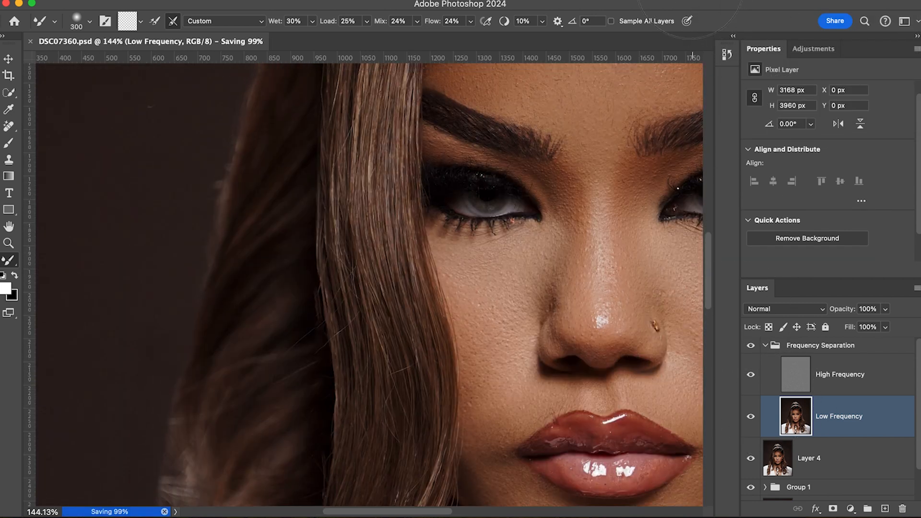
scroll(732, 205, "up", 2)
scroll(471, 255, "down", 5)
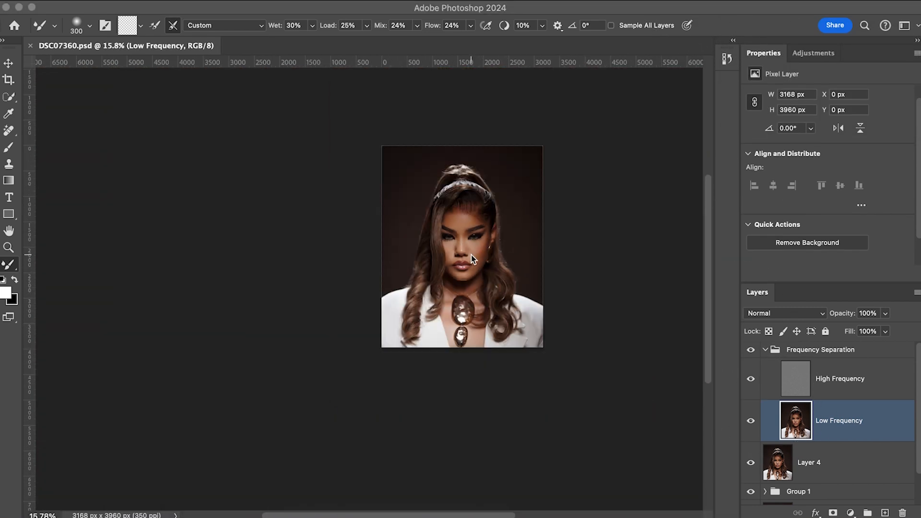
scroll(464, 227, "up", 5)
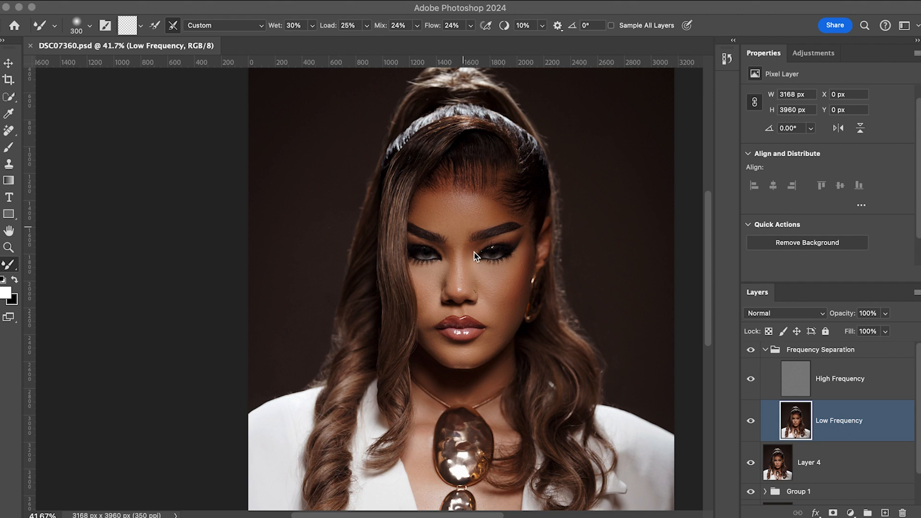
scroll(471, 252, "up", 4)
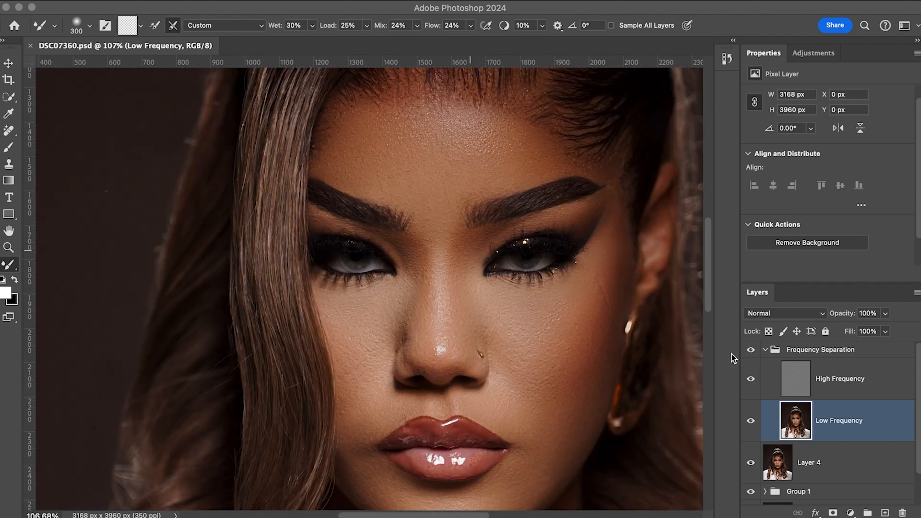
left_click(765, 351)
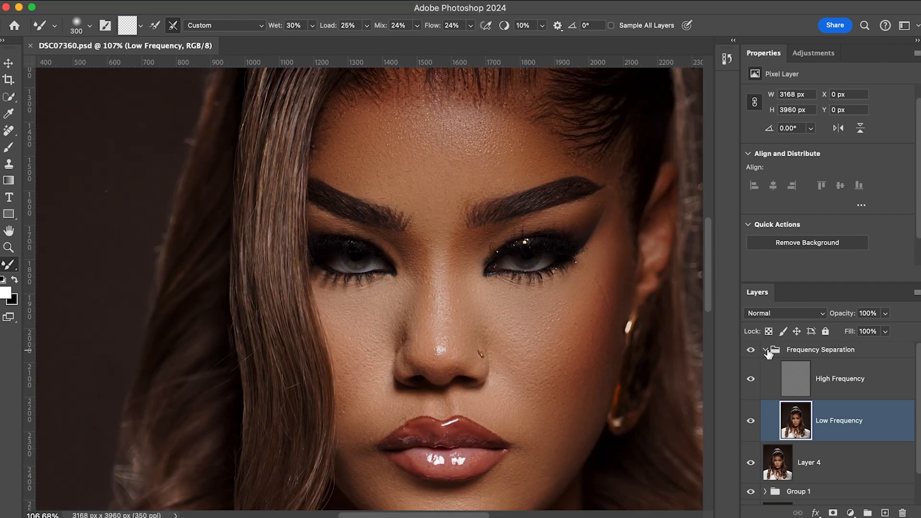
left_click(765, 351)
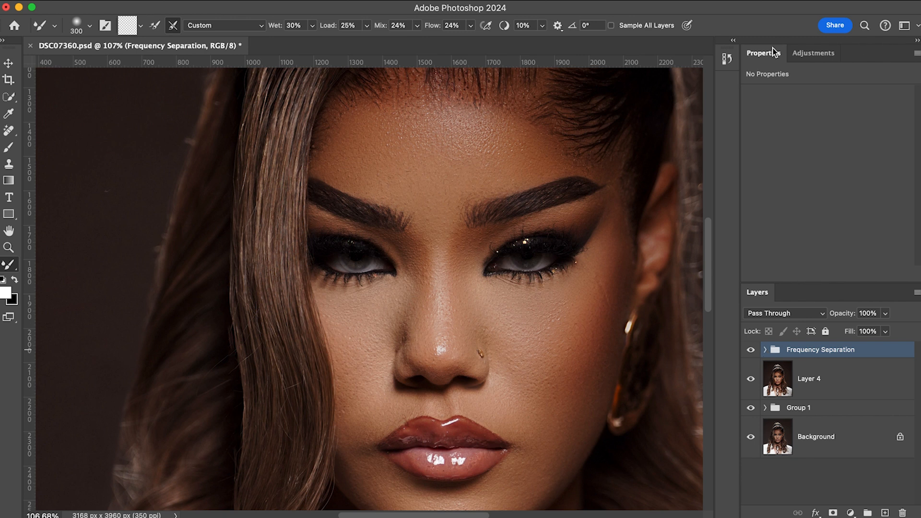
left_click(814, 53)
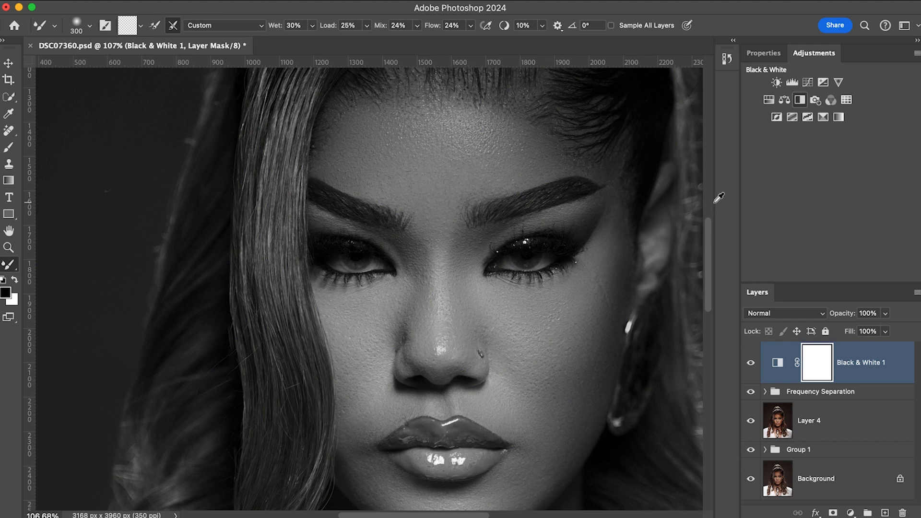
Set the Black & White adjustment's Reds and Yellows to 300 and invert its layer mask to black.
scroll(879, 176, "down", 2)
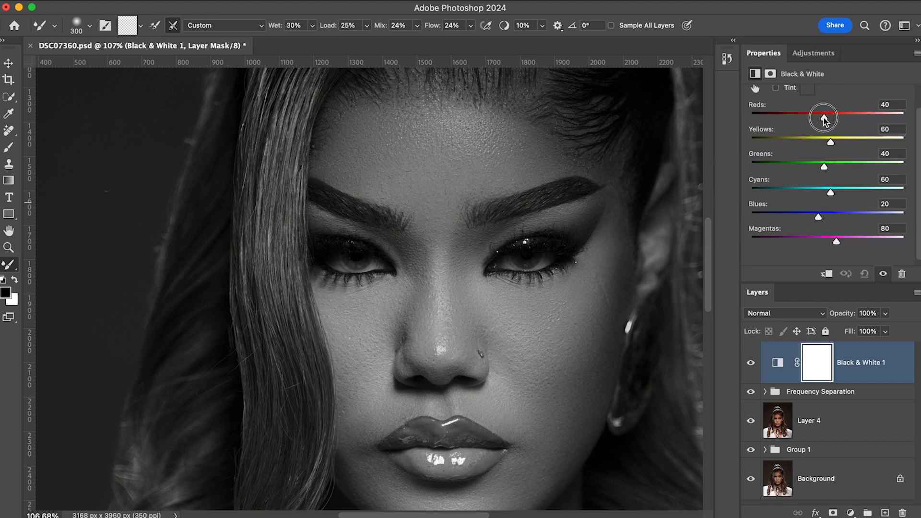
left_click_drag(823, 117, 904, 117)
left_click_drag(831, 143, 920, 148)
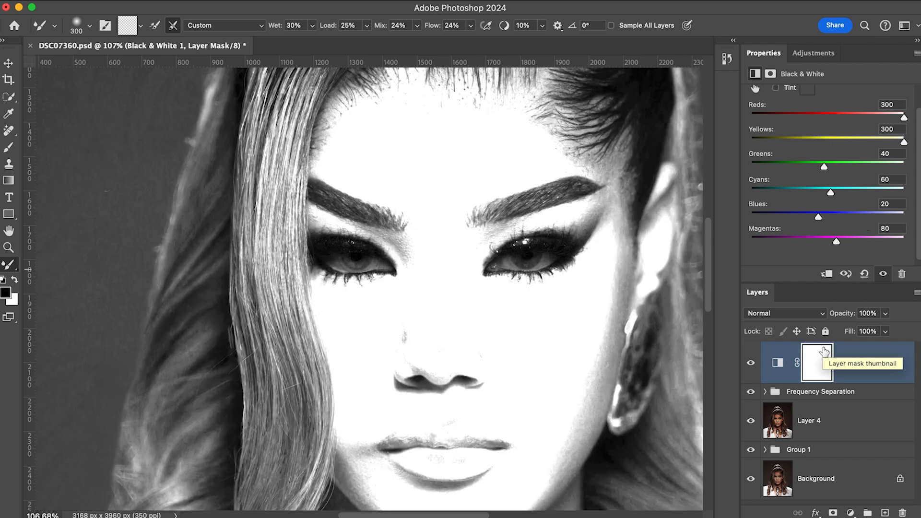
key("super+i")
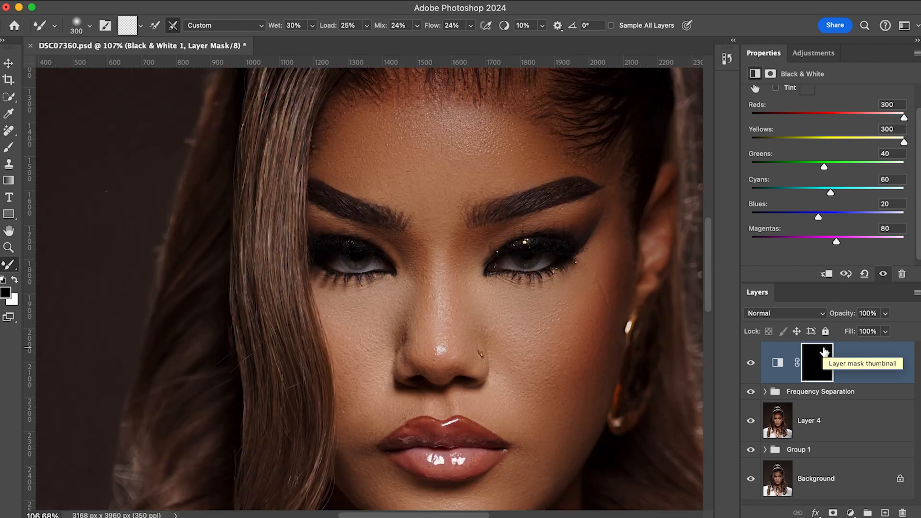
Paint white over the irises on the Black & White mask with a small brush, about 25 px, at 40% opacity and flow.
left_click(7, 149)
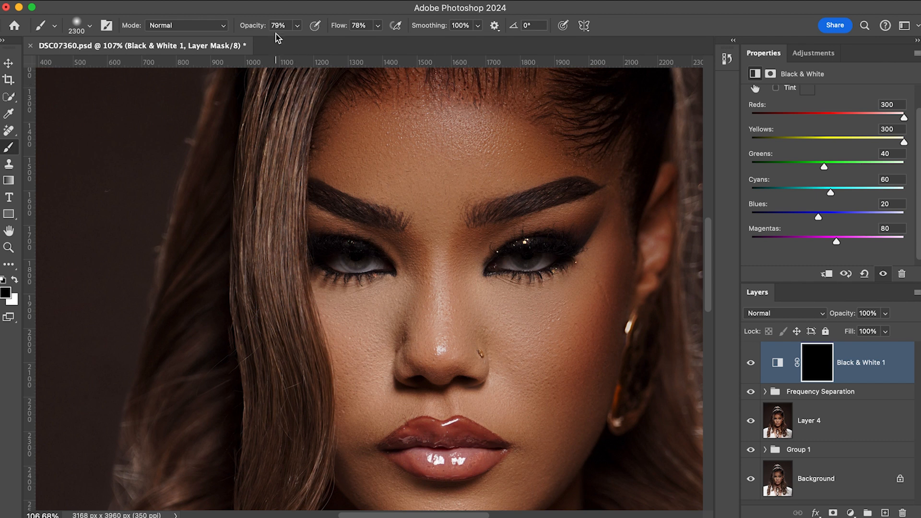
key("shift+4")
key("x")
key("bracketleft")
key("bracketleft")
key("bracketleft")
key("bracketleft")
key("bracketleft")
key("bracketleft")
key("bracketleft")
key("bracketleft")
key("bracketleft")
key("bracketleft")
key("bracketleft")
key("bracketleft")
key("bracketleft")
key("bracketleft")
key("bracketleft")
key("bracketleft")
key("bracketleft")
key("bracketleft")
key("bracketleft")
key("bracketleft")
key("bracketleft")
key("bracketleft")
key("bracketleft")
key("bracketleft")
key("bracketleft")
key("bracketleft")
key("bracketleft")
key("bracketleft")
key("bracketleft")
key("bracketleft")
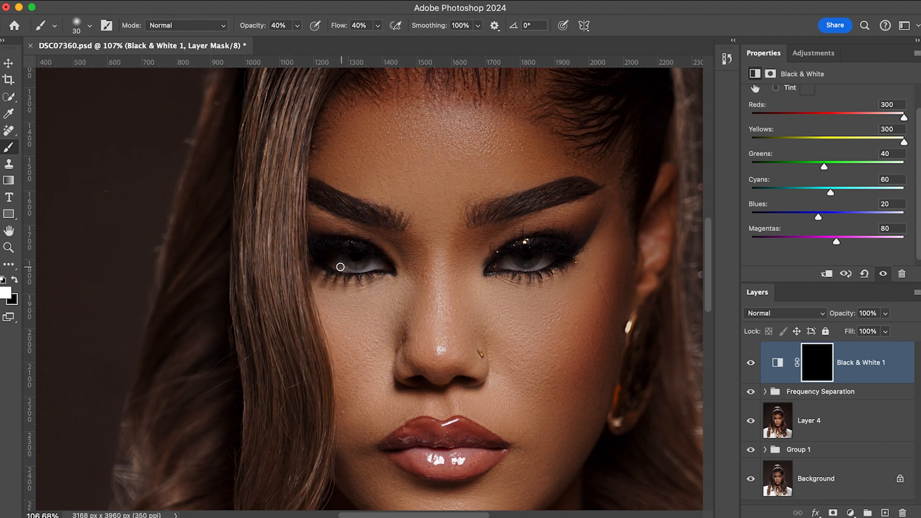
key("bracketleft")
mouse_move(339, 266)
left_mouse_down()
mouse_move(379, 266)
mouse_move(367, 270)
left_mouse_up()
key("bracketleft")
key("bracketright")
key("bracketright")
key("bracketright")
key("bracketleft")
Compare the portrait with and without the Black & White layer, and set that layer's opacity to 60%.
left_click(751, 366)
left_click(751, 365)
left_click(751, 366)
left_click(751, 365)
scroll(476, 230, "down", 8)
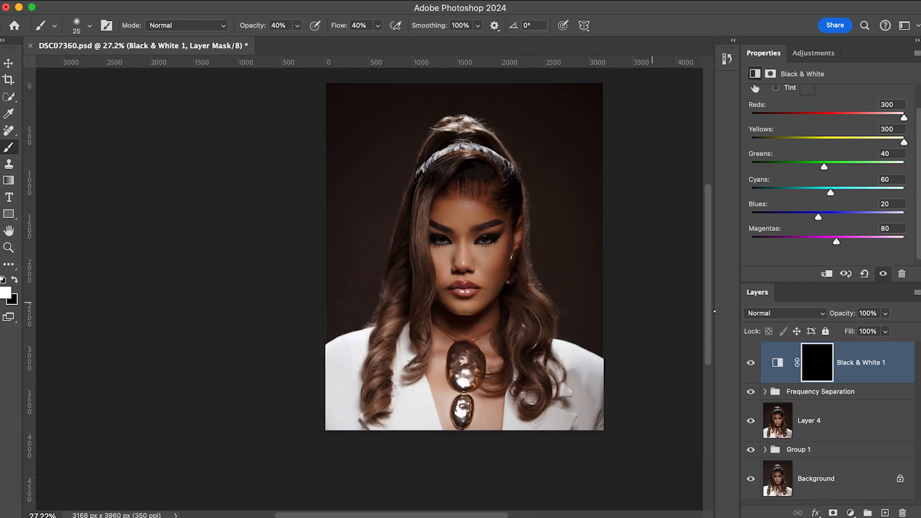
left_click(885, 314)
left_click_drag(886, 316, 862, 328)
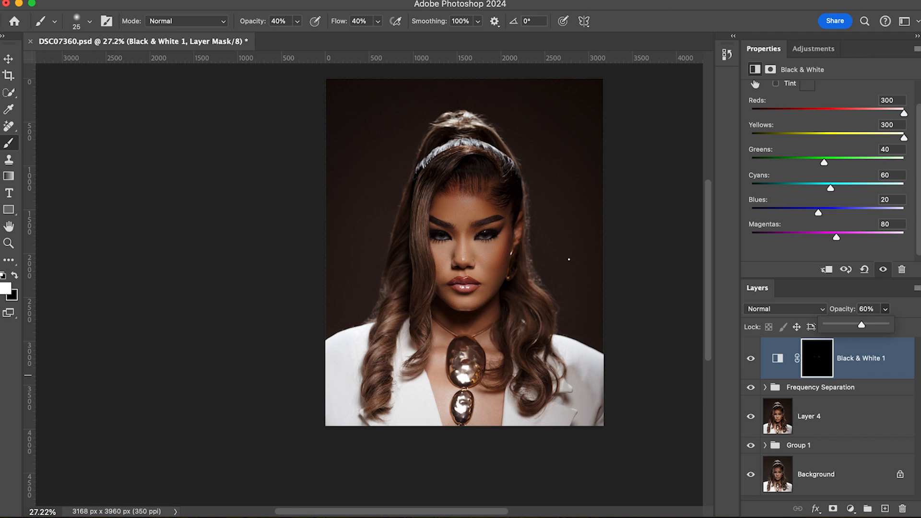
Add a Color Balance adjustment layer and shift the midtones slightly toward red and yellow.
left_click(850, 509)
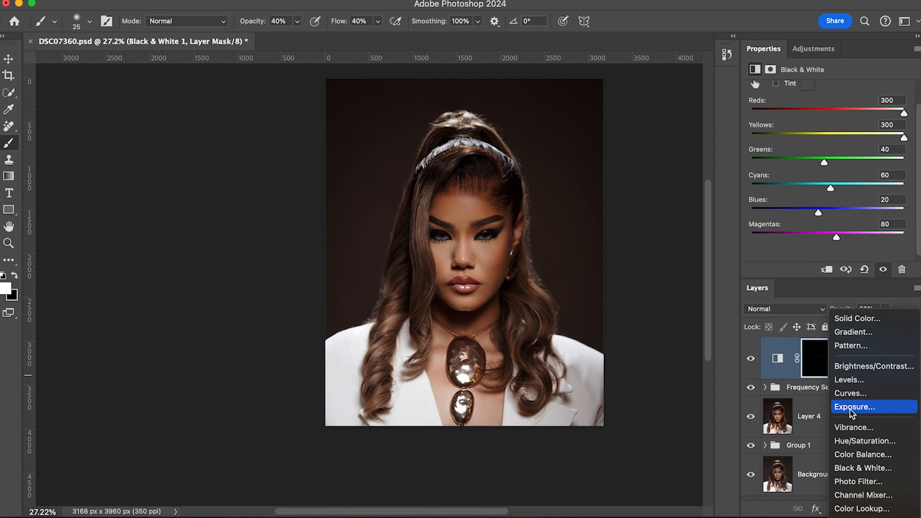
left_click(853, 455)
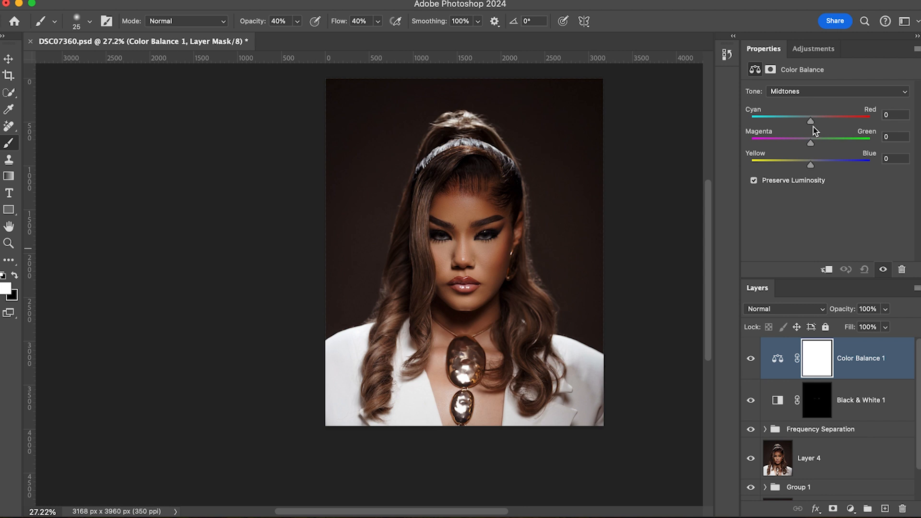
left_click_drag(812, 120, 815, 124)
left_click_drag(811, 166, 808, 166)
Add a Curves adjustment layer and move the RGB curve's black point to input 4, output 0.
left_click(815, 50)
left_click(808, 78)
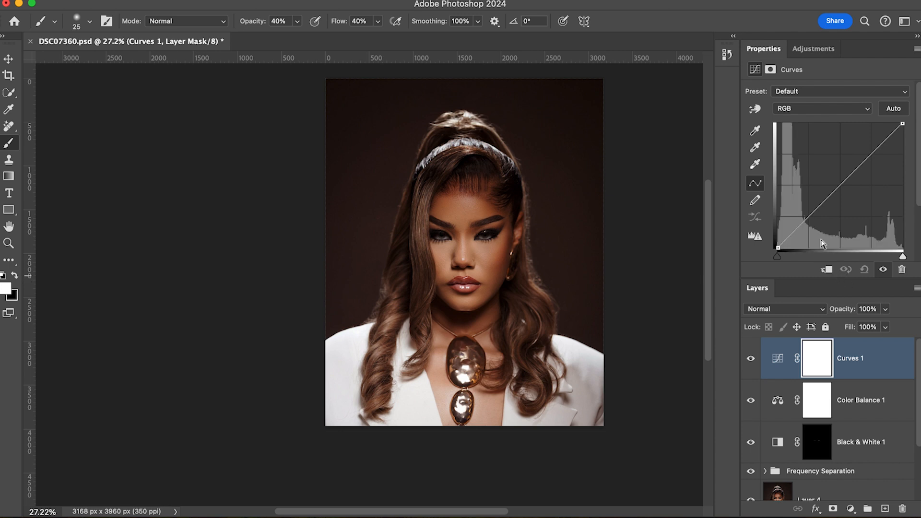
left_click(778, 248)
left_click_drag(778, 248, 780, 248)
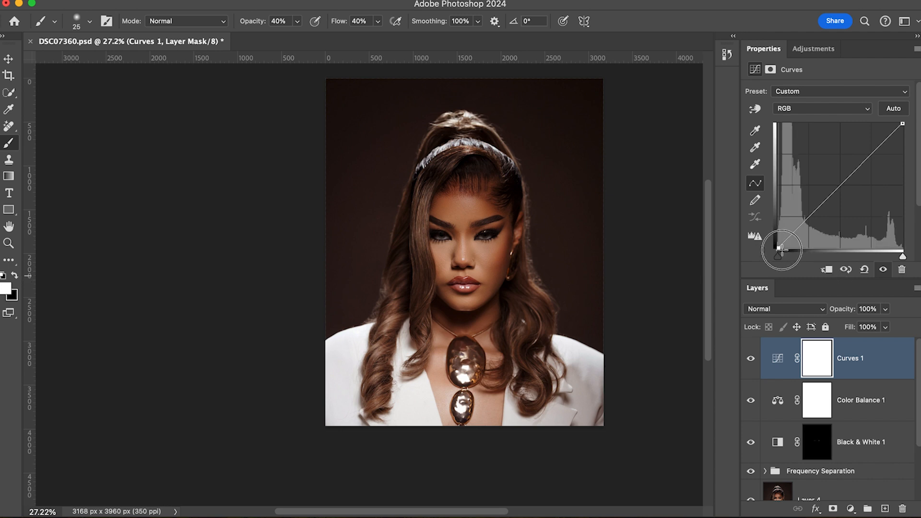
scroll(821, 243, "down", 2)
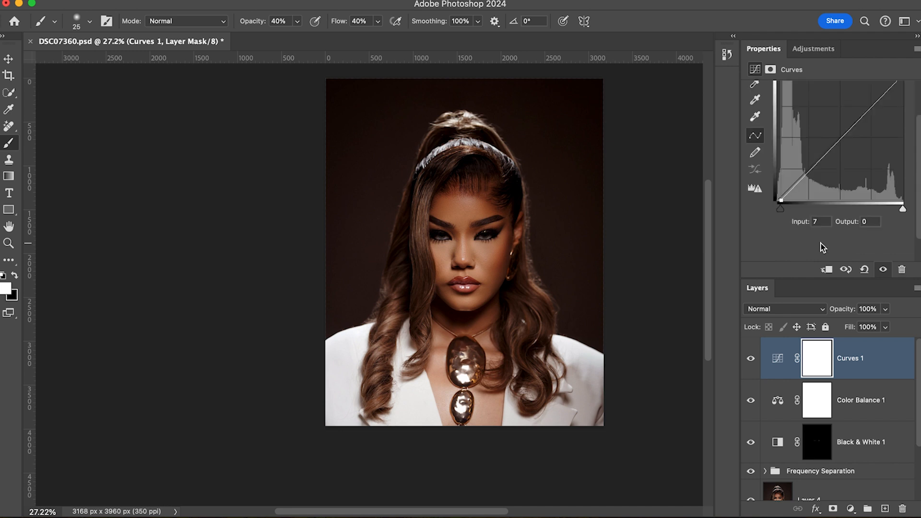
left_click(782, 200)
left_click_drag(781, 201, 780, 201)
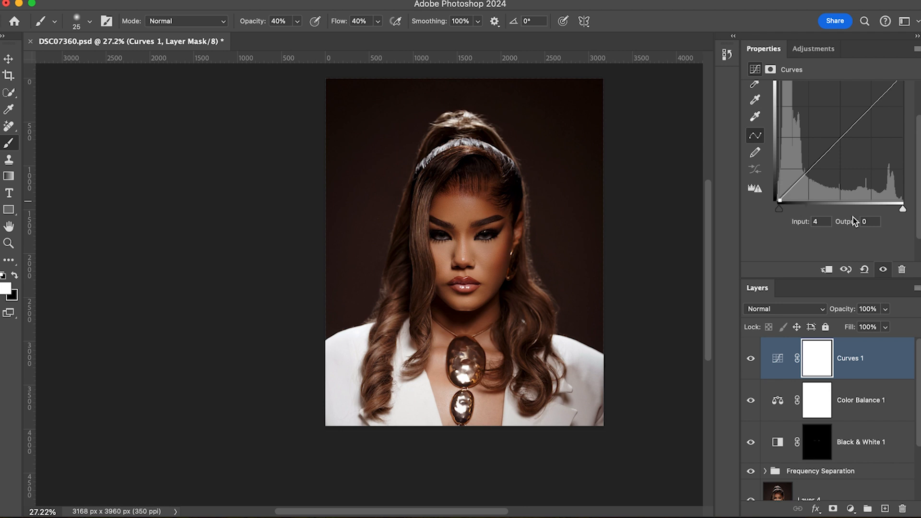
Move the RGB curve's white point to input 237, output 255, and compare the portrait with and without the Curves layer.
scroll(906, 176, "up", 1)
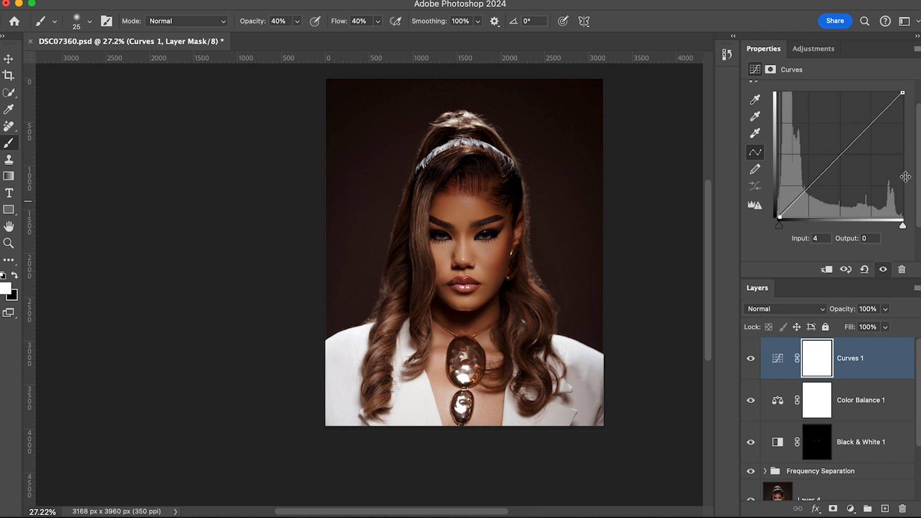
left_click(897, 88)
mouse_move(897, 88)
left_mouse_down()
mouse_move(884, 88)
mouse_move(893, 89)
left_mouse_up()
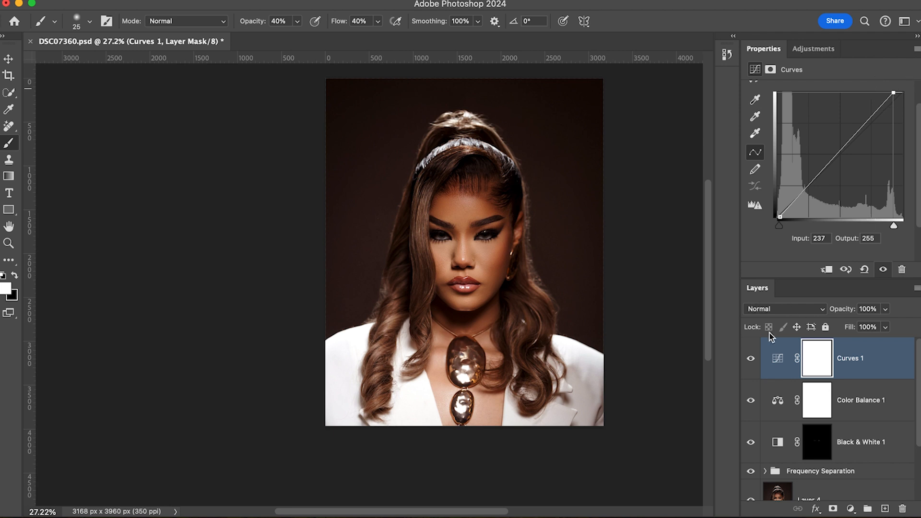
left_click(751, 360)
left_click(751, 361)
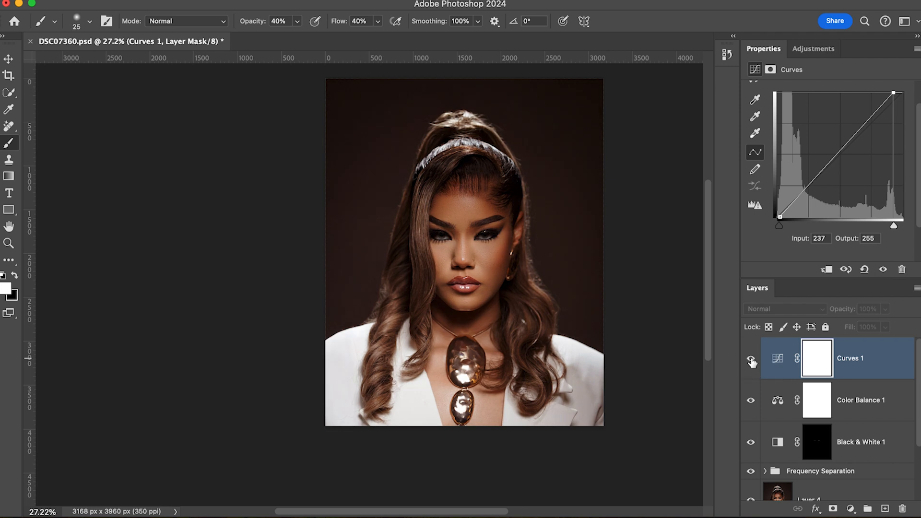
left_click(751, 361)
left_click(752, 360)
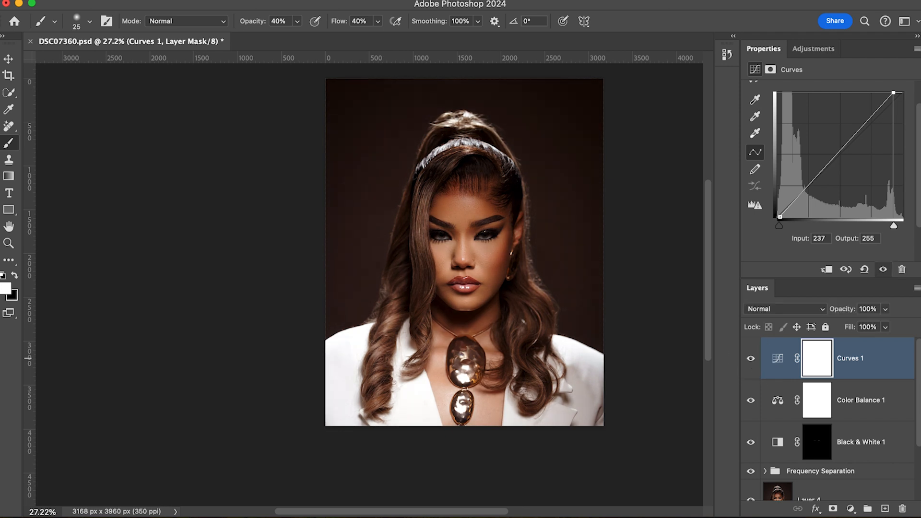
left_click(740, 1)
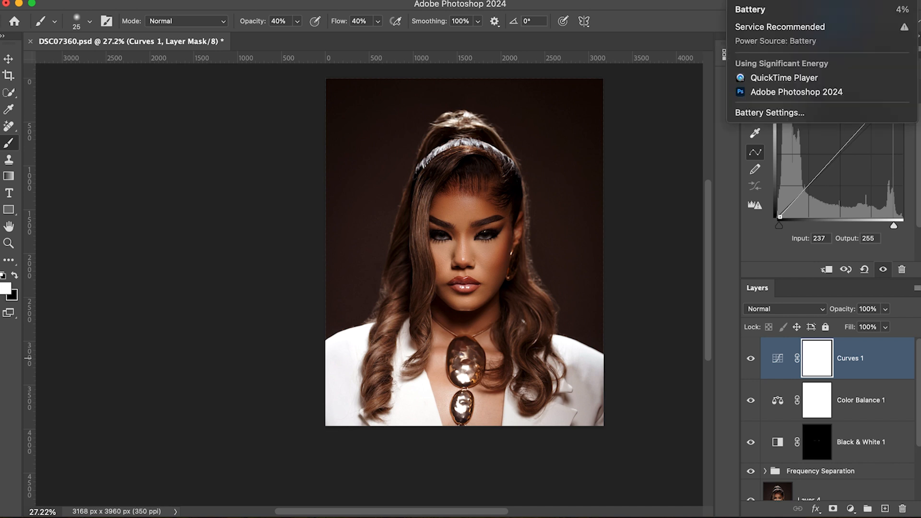
Dismiss the open battery status menu that covers part of the Curves adjustment settings.
left_click(526, 280)
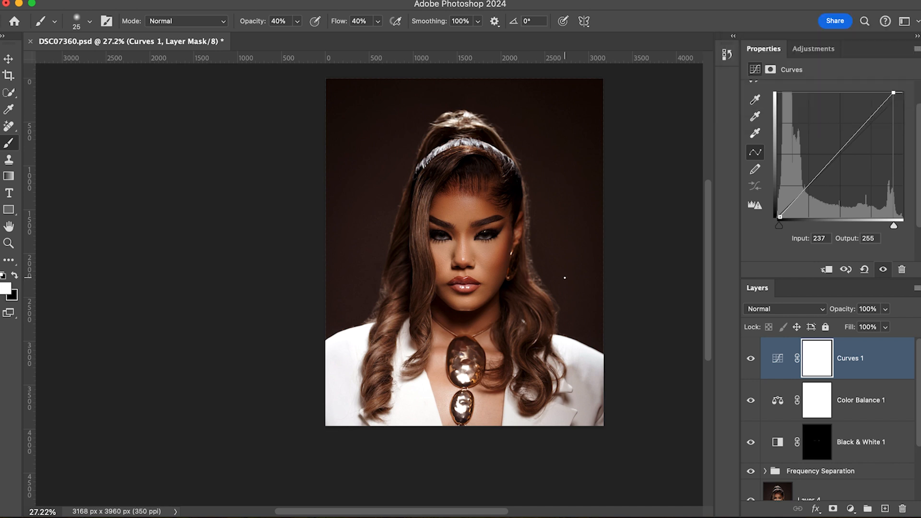